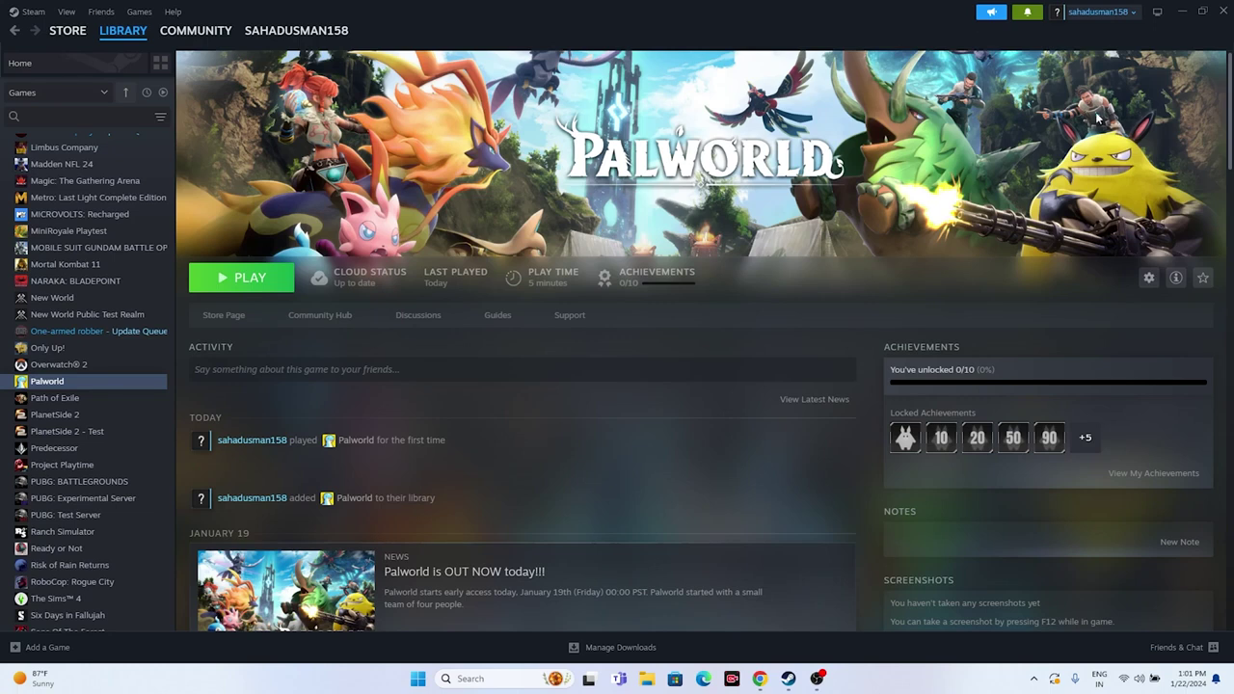
- Browse to Palworld's installation folder from its Steam library properties, select the Palworld application, and close the folder
right_click(54, 385)
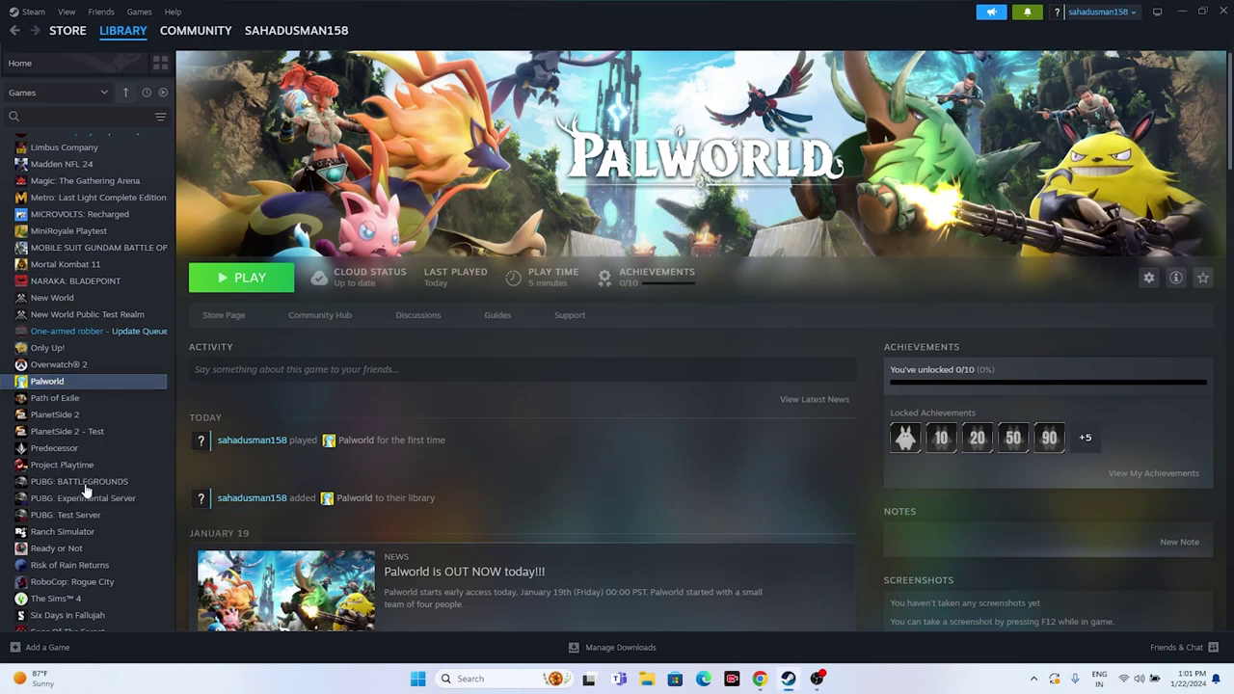
left_click(85, 482)
left_click(406, 249)
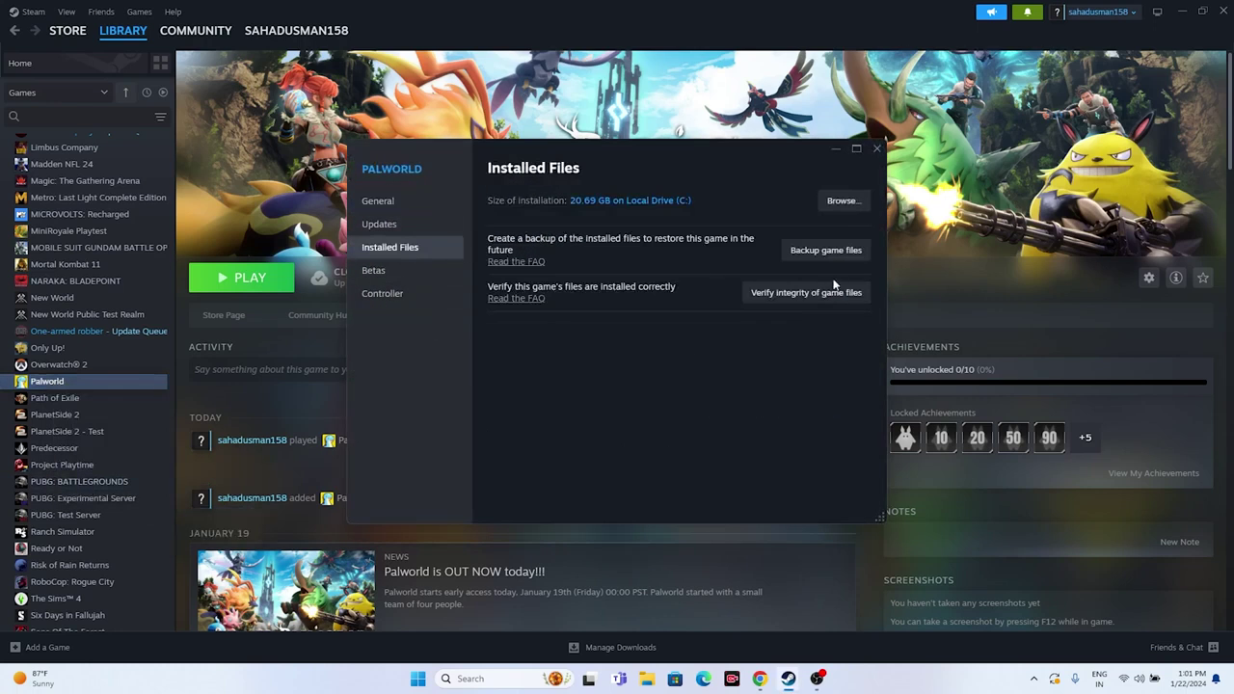
left_click(844, 208)
left_click(1179, 12)
left_click(877, 150)
left_click(689, 152)
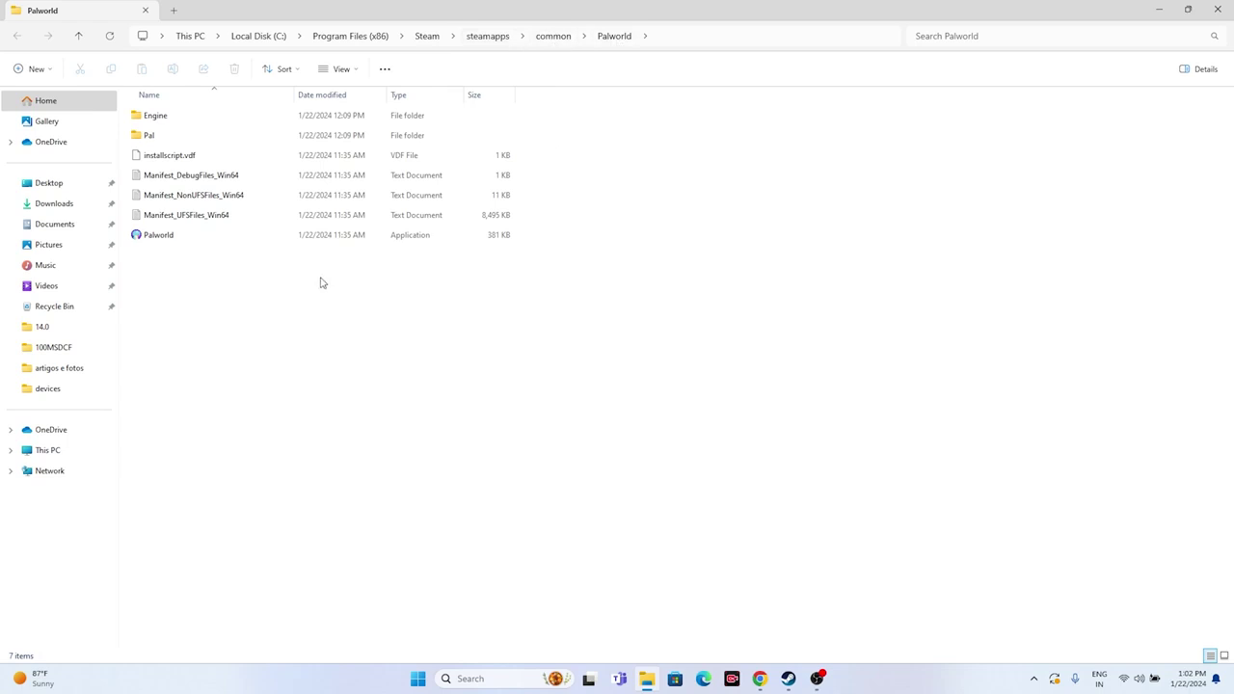
left_click(182, 237)
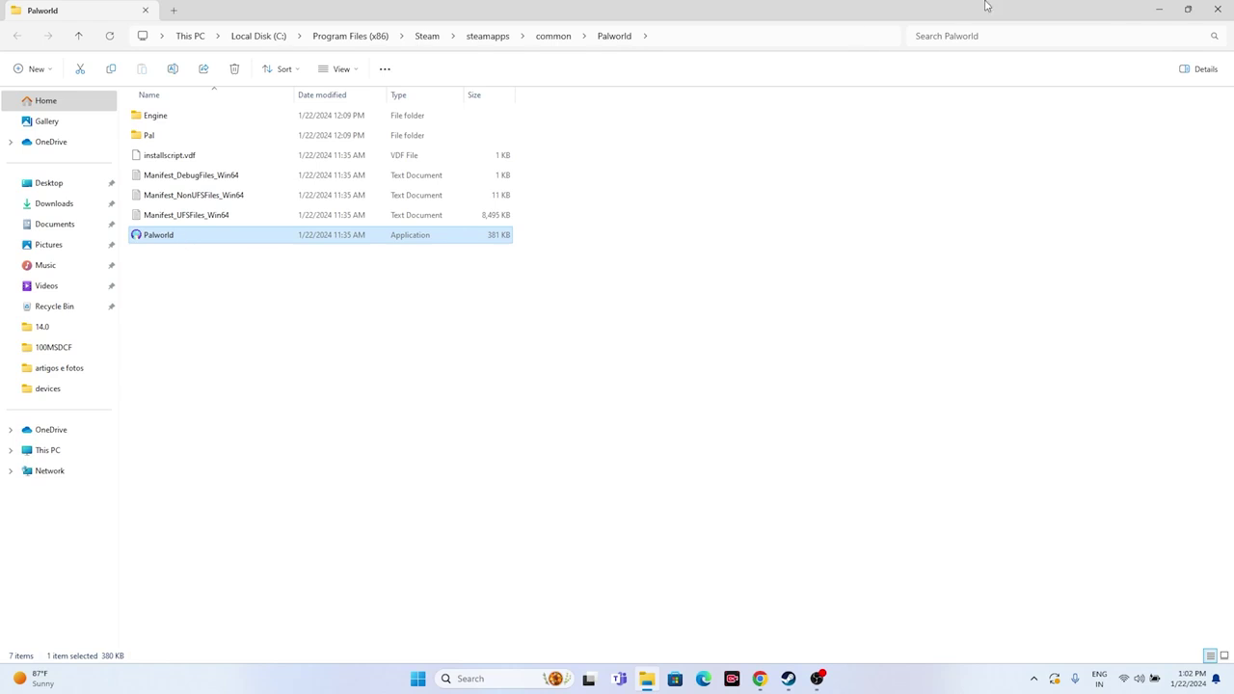
left_click(1212, 10)
- In File Explorer, open the Steam folder under Program Files (x86) on Local Disk (C:)
left_click(646, 679)
left_click(59, 452)
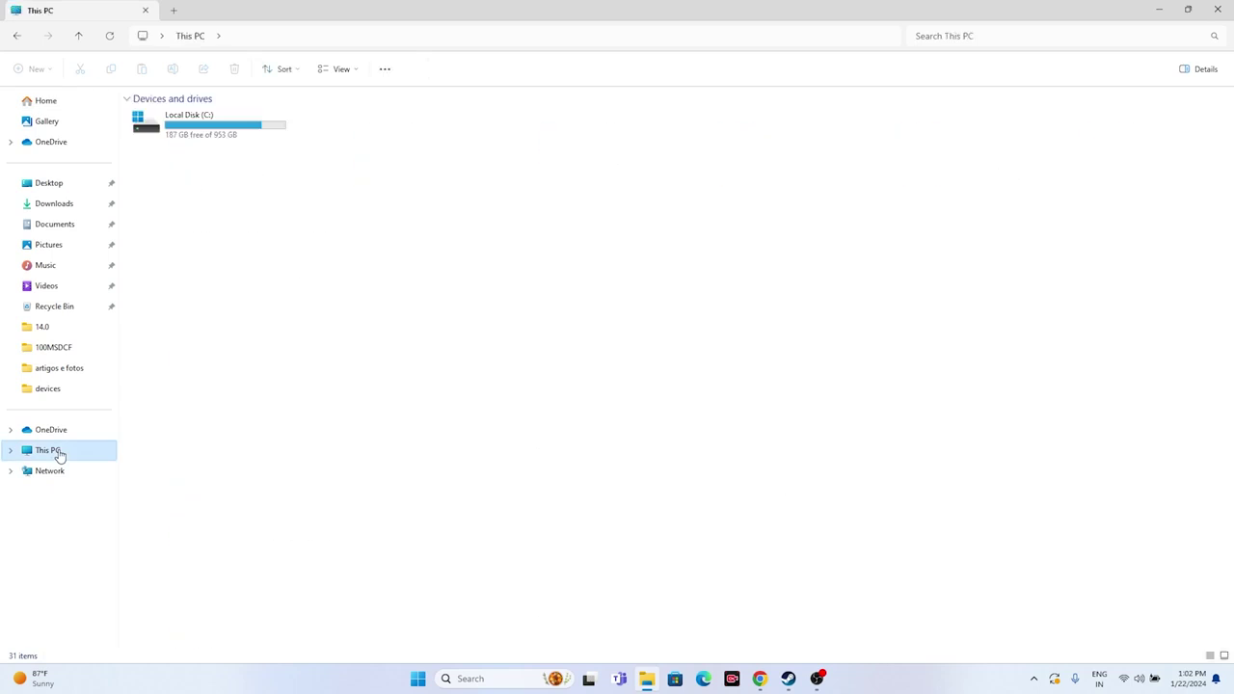
double_click(170, 128)
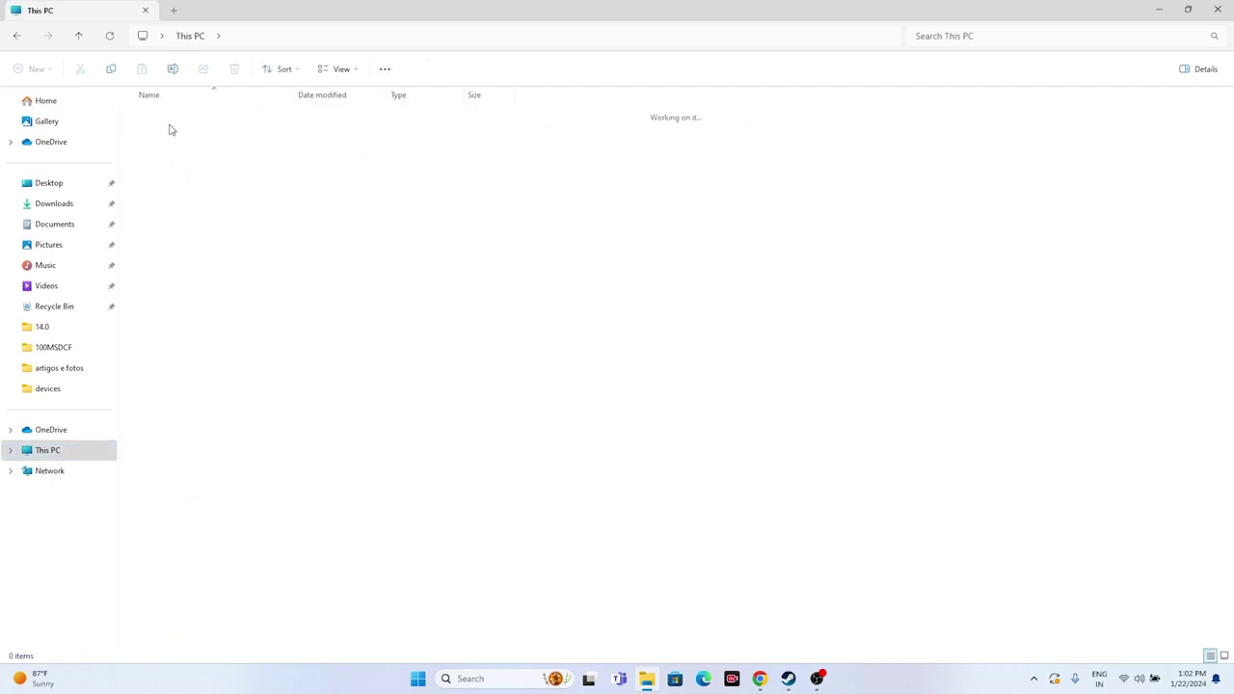
left_click(201, 240)
double_click(202, 240)
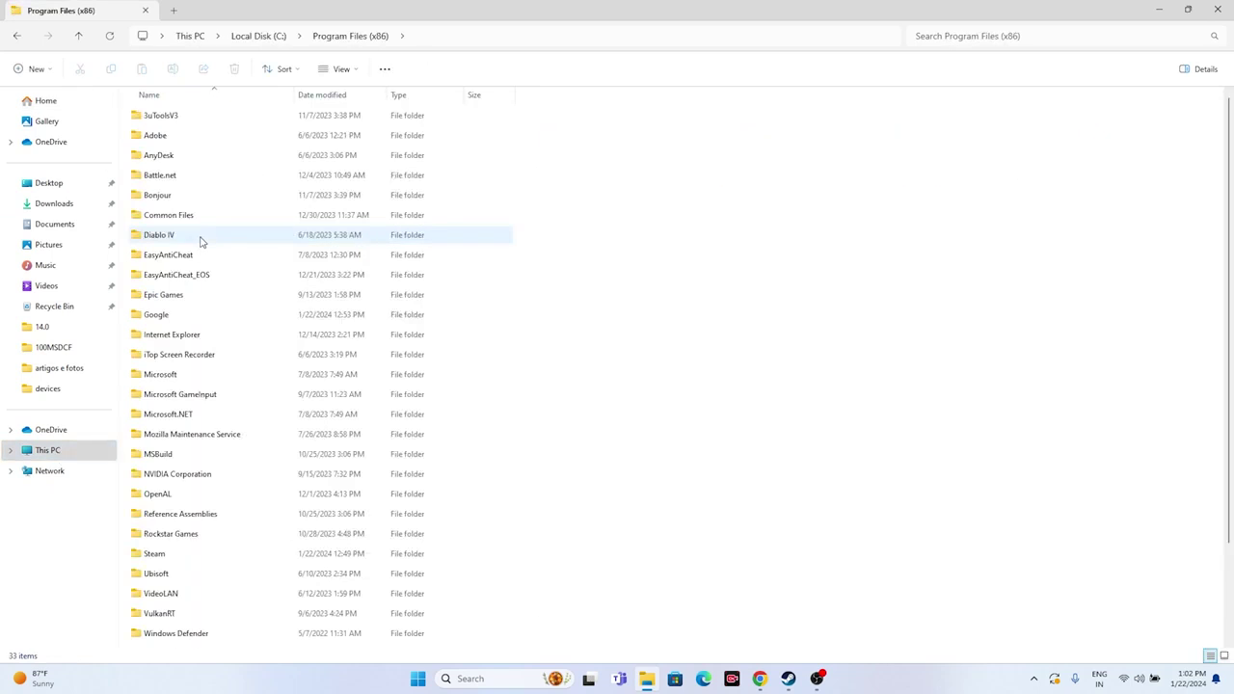
scroll(183, 482, "down", 2)
left_click(162, 444)
double_click(164, 445)
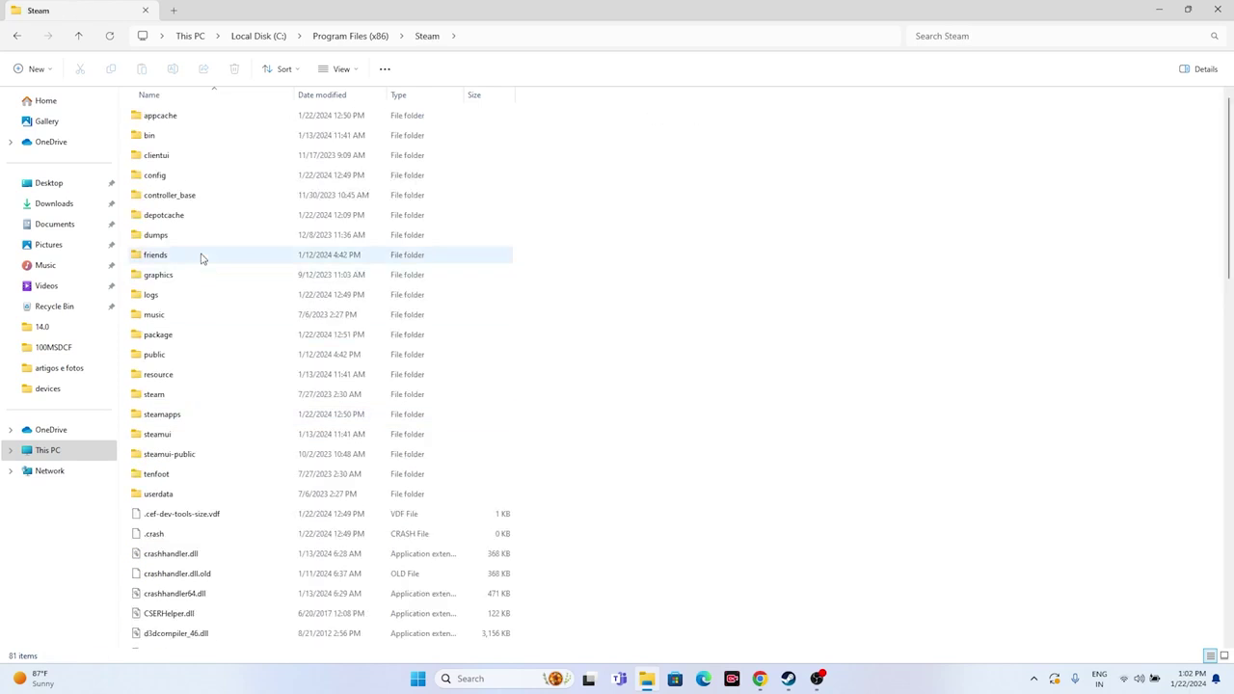
- Open the Palworld game folder inside steamapps\common
double_click(172, 414)
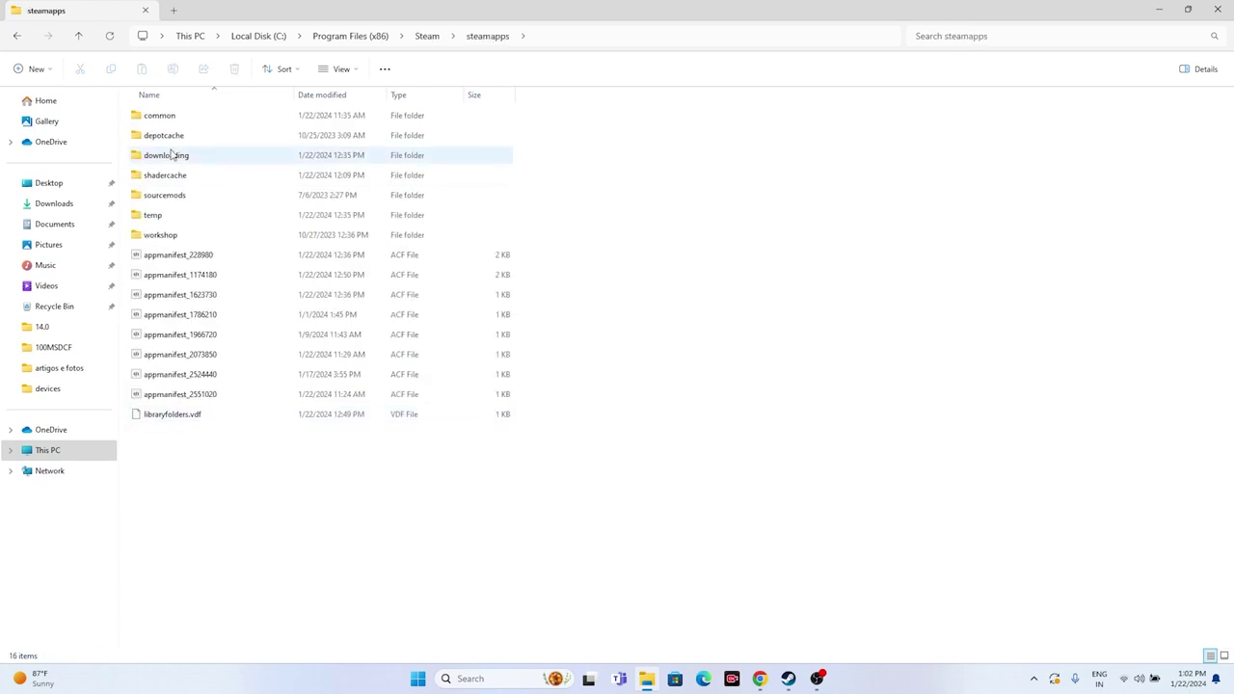
double_click(158, 115)
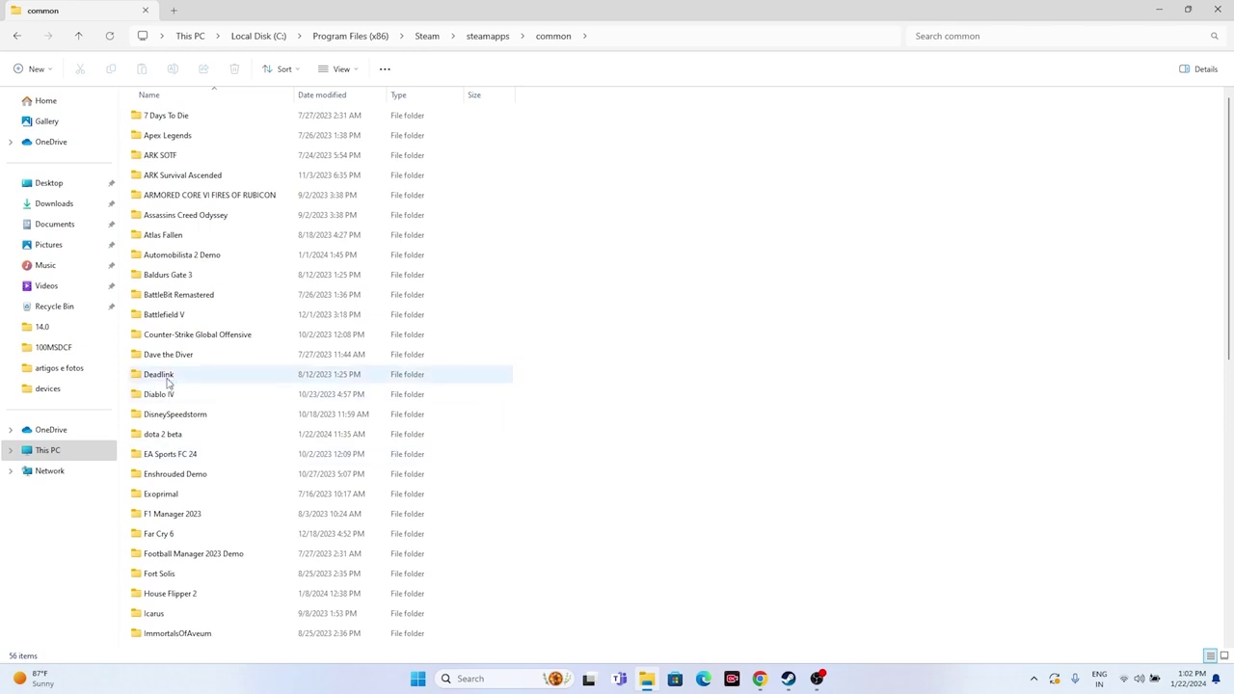
scroll(173, 385, "down", 6)
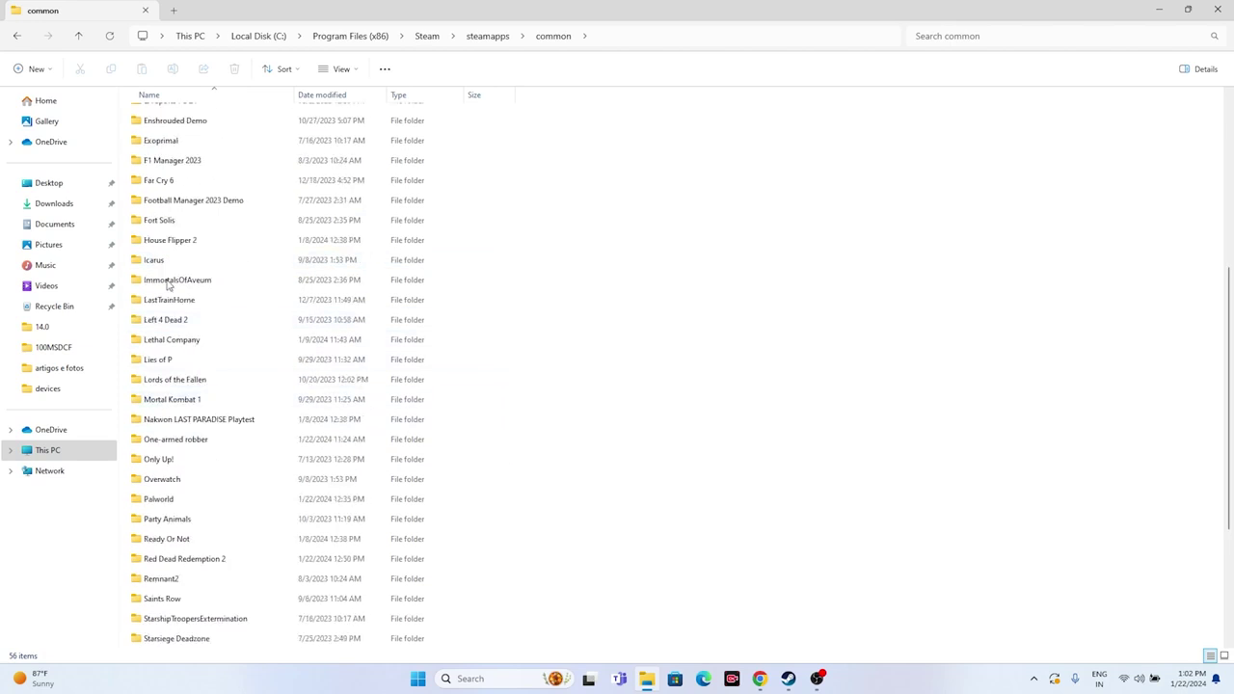
scroll(167, 328, "down", 3)
left_click(168, 326)
double_click(169, 326)
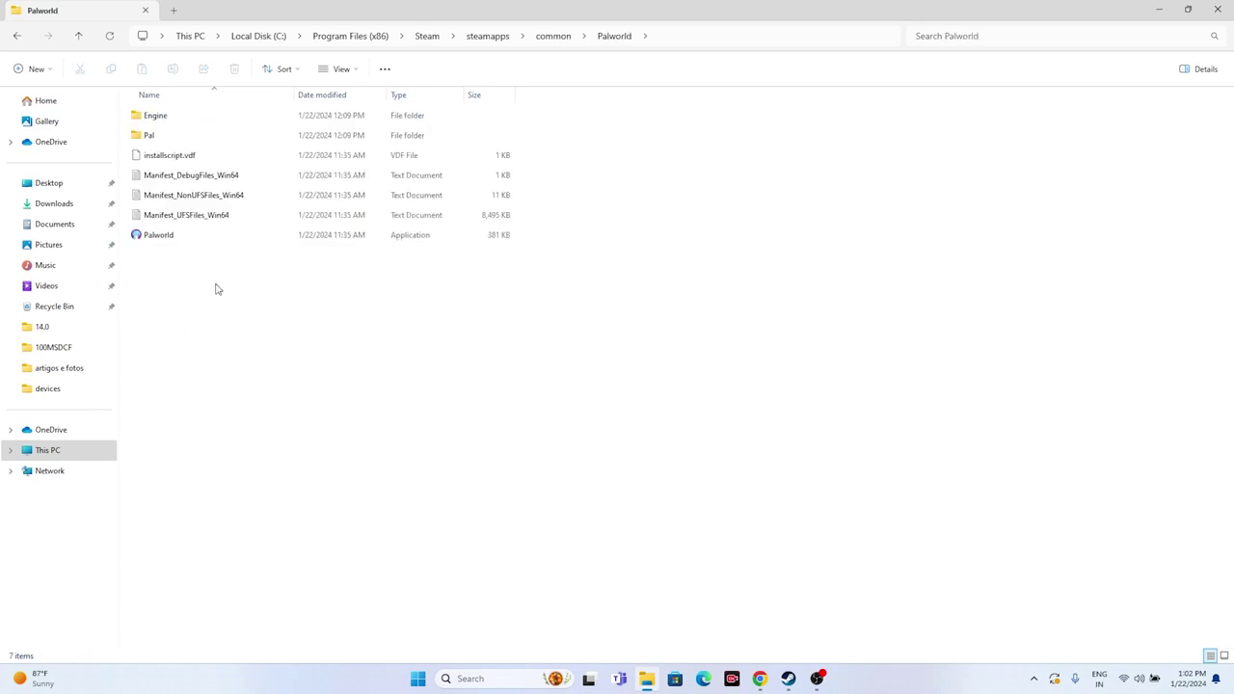
- Open the compatibility properties of the Palworld application
left_click(336, 241)
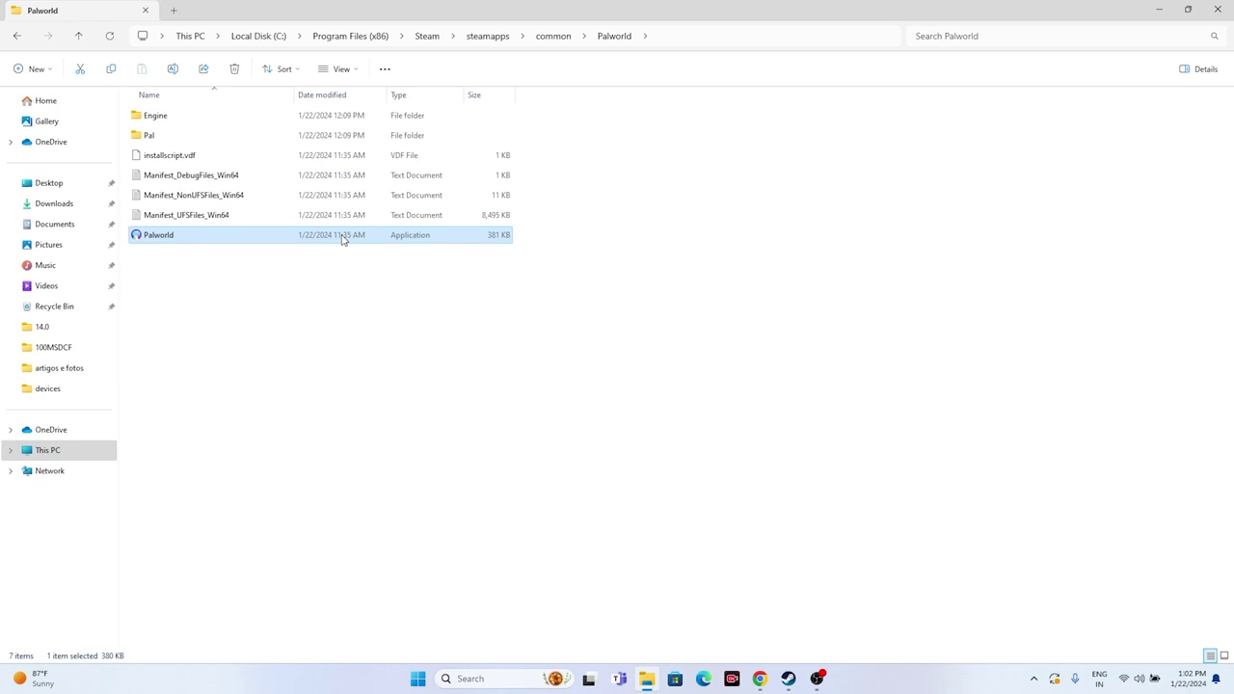
right_click(341, 238)
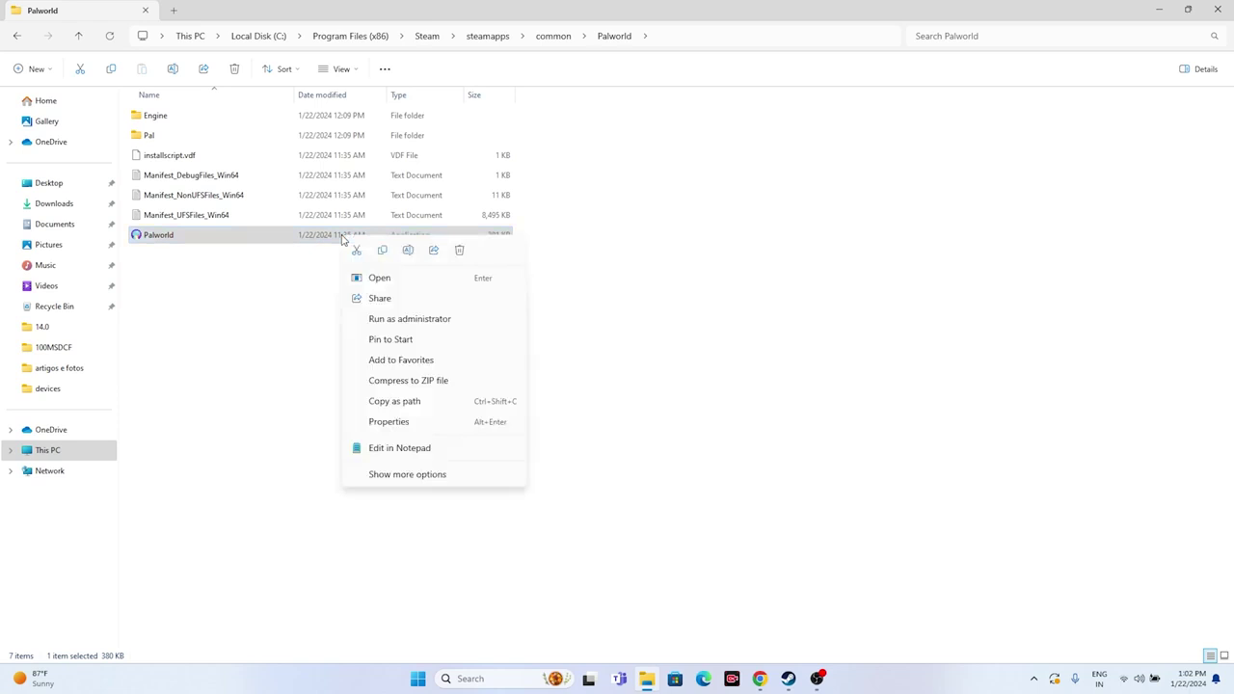
left_click(396, 480)
left_click(388, 559)
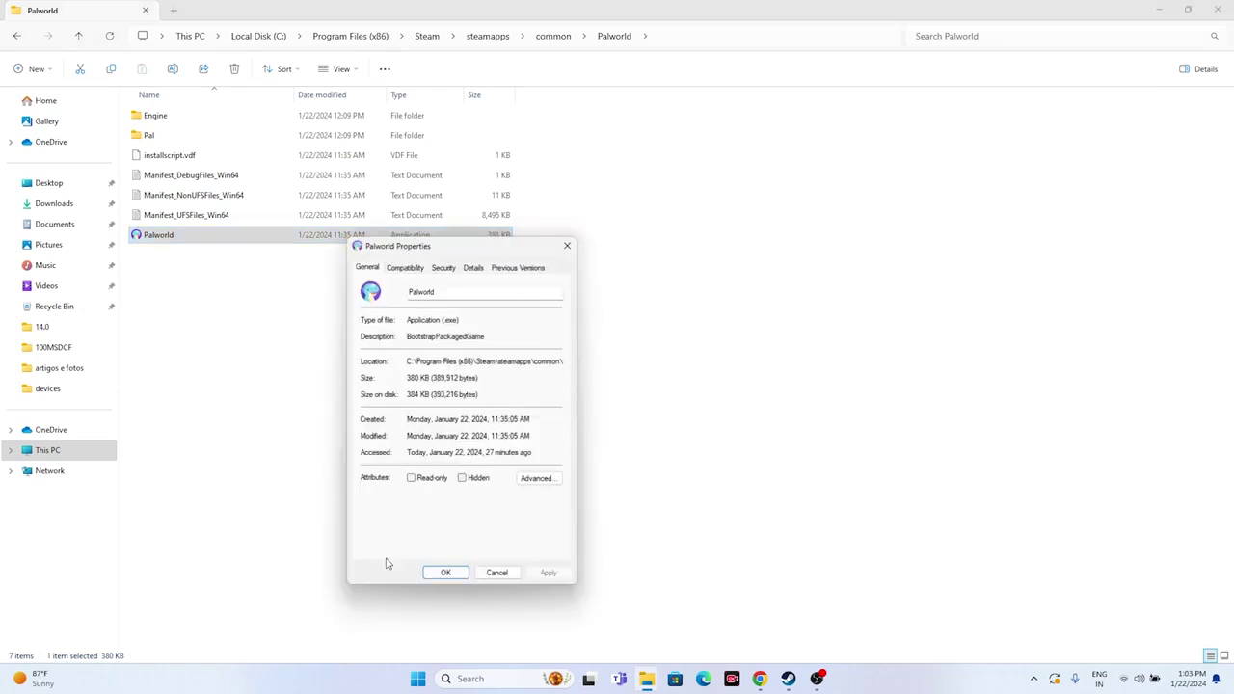
left_click(391, 269)
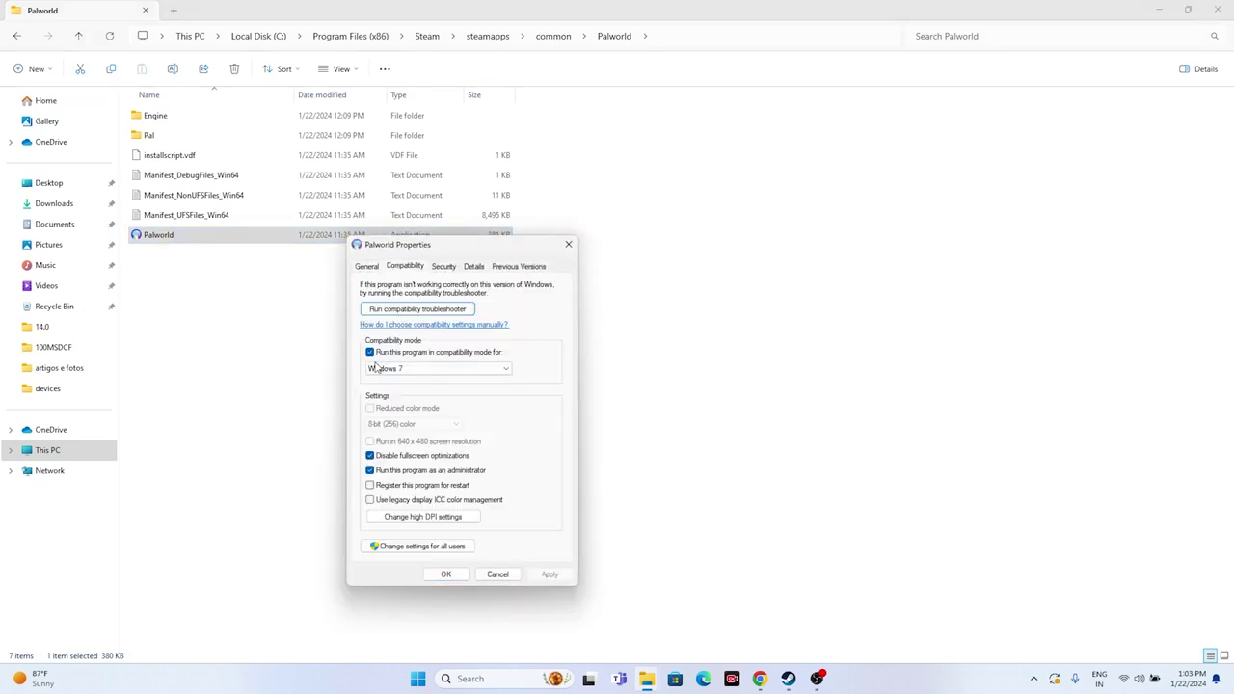
- Enable compatibility mode for the Palworld application and set it to Windows 7
left_click(371, 353)
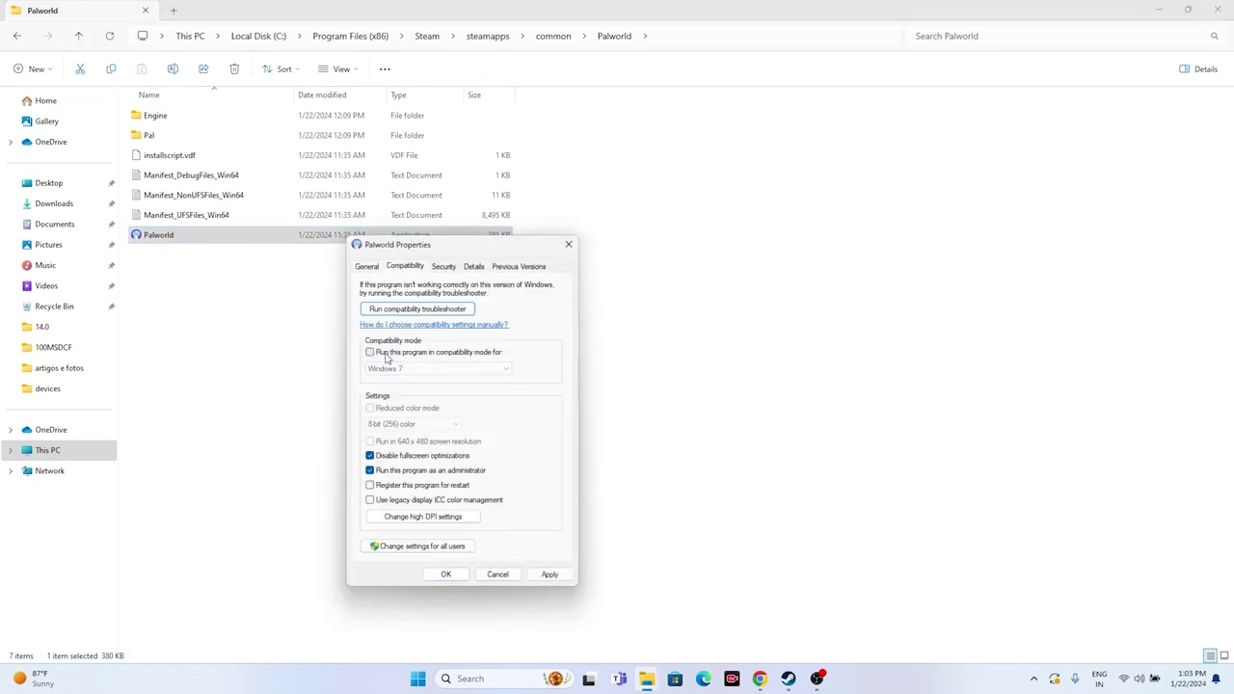
left_click(370, 353)
left_click(415, 369)
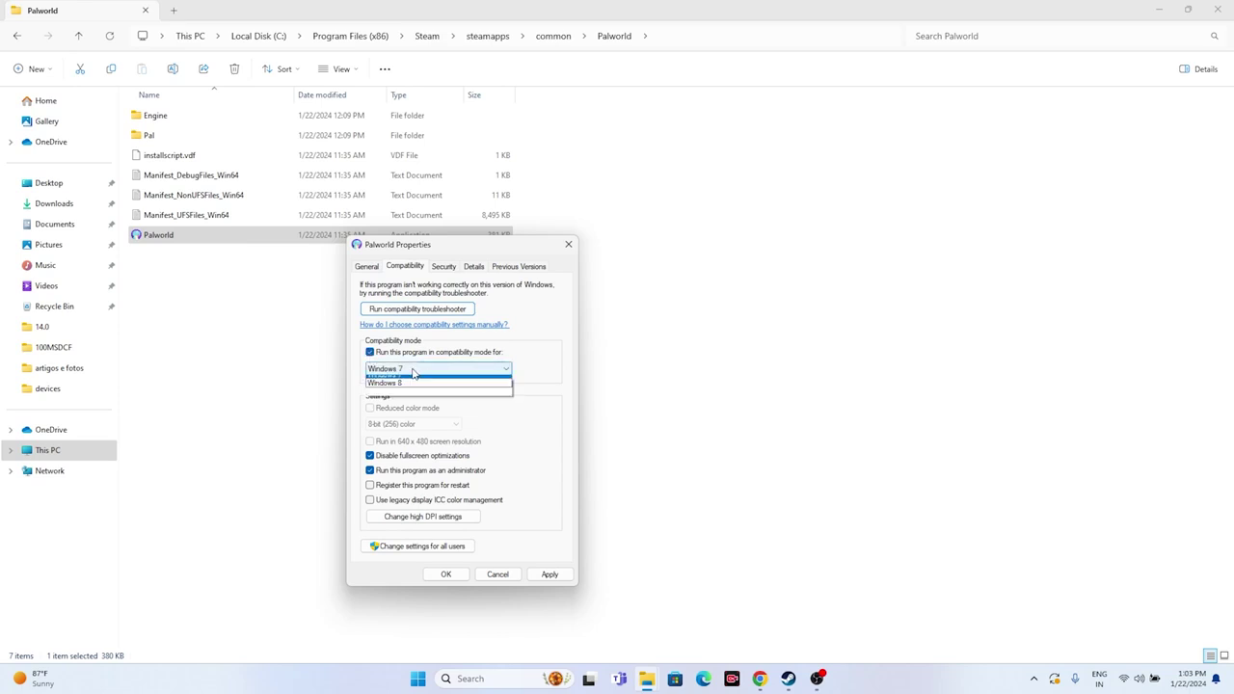
left_click(418, 415)
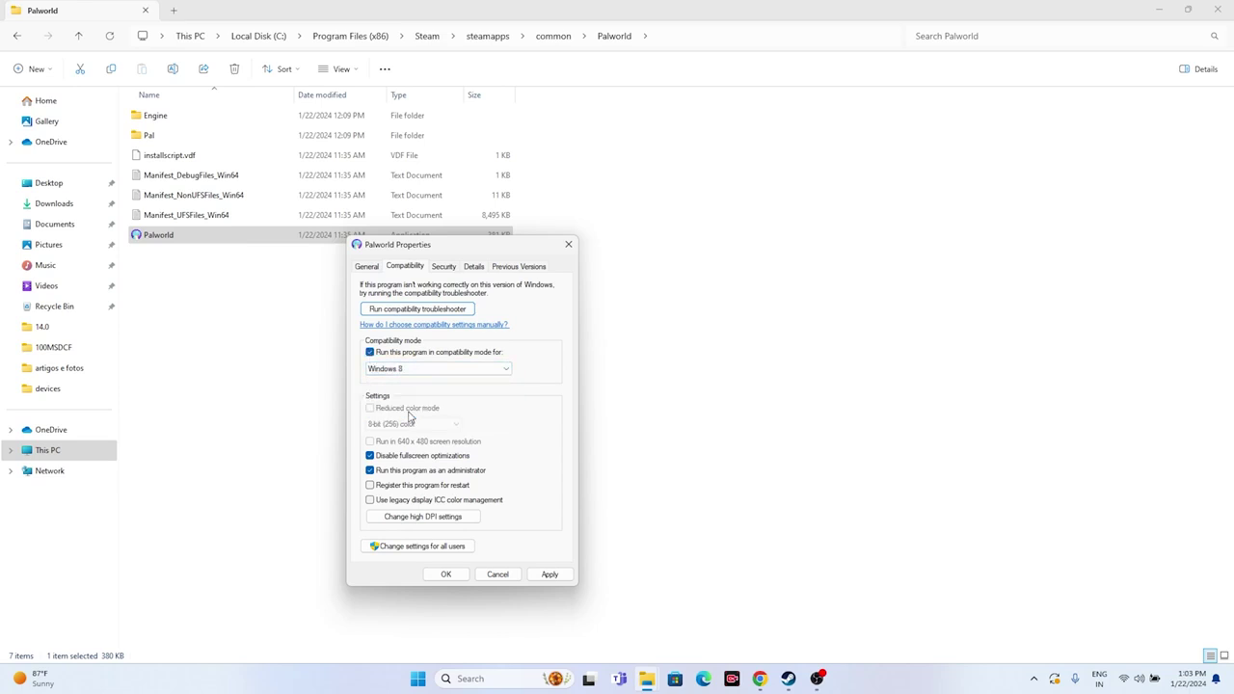
left_click(403, 370)
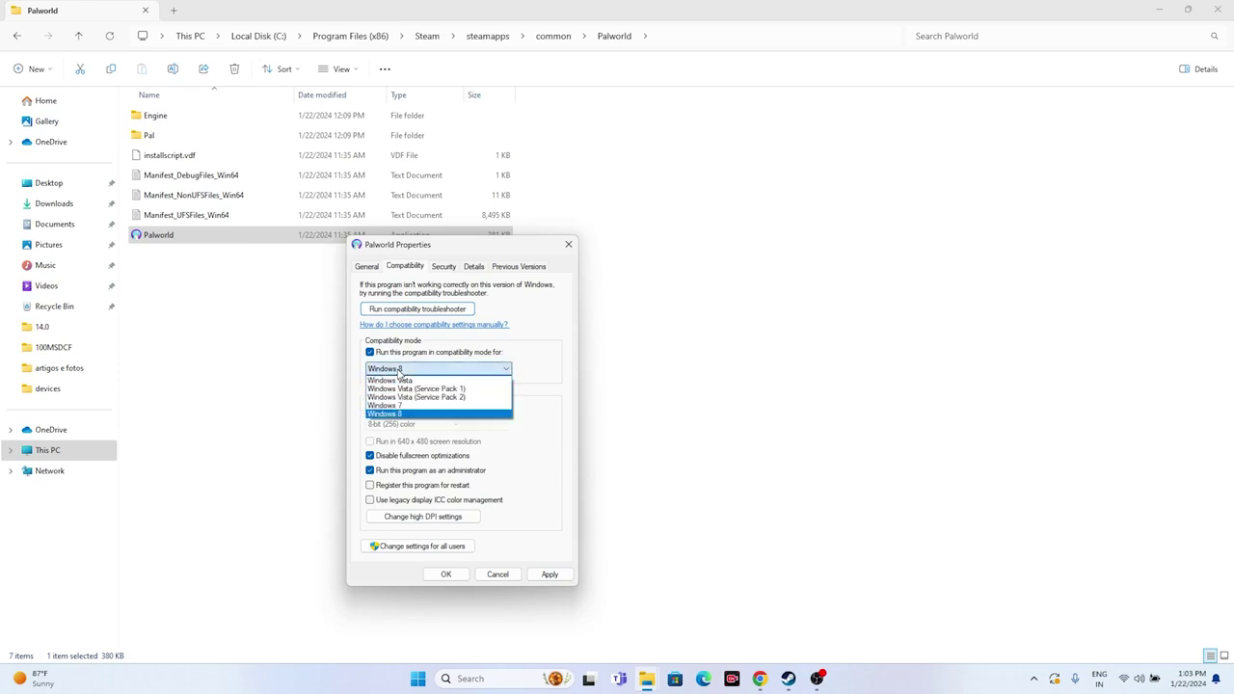
left_click(402, 407)
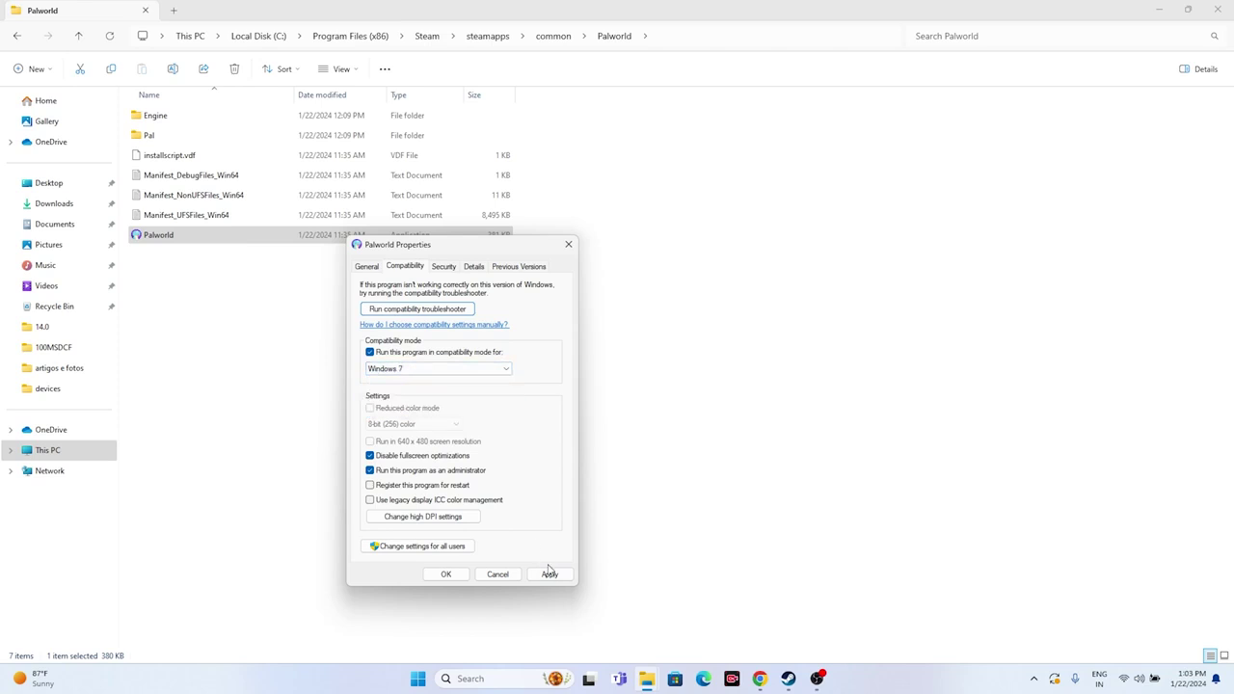
- Toggle Disable fullscreen optimizations, keep Run this program as an administrator enabled, and save the Palworld compatibility settings
left_click(372, 457)
left_click(370, 470)
left_click(370, 471)
left_click(550, 575)
left_click(445, 574)
left_click(194, 304)
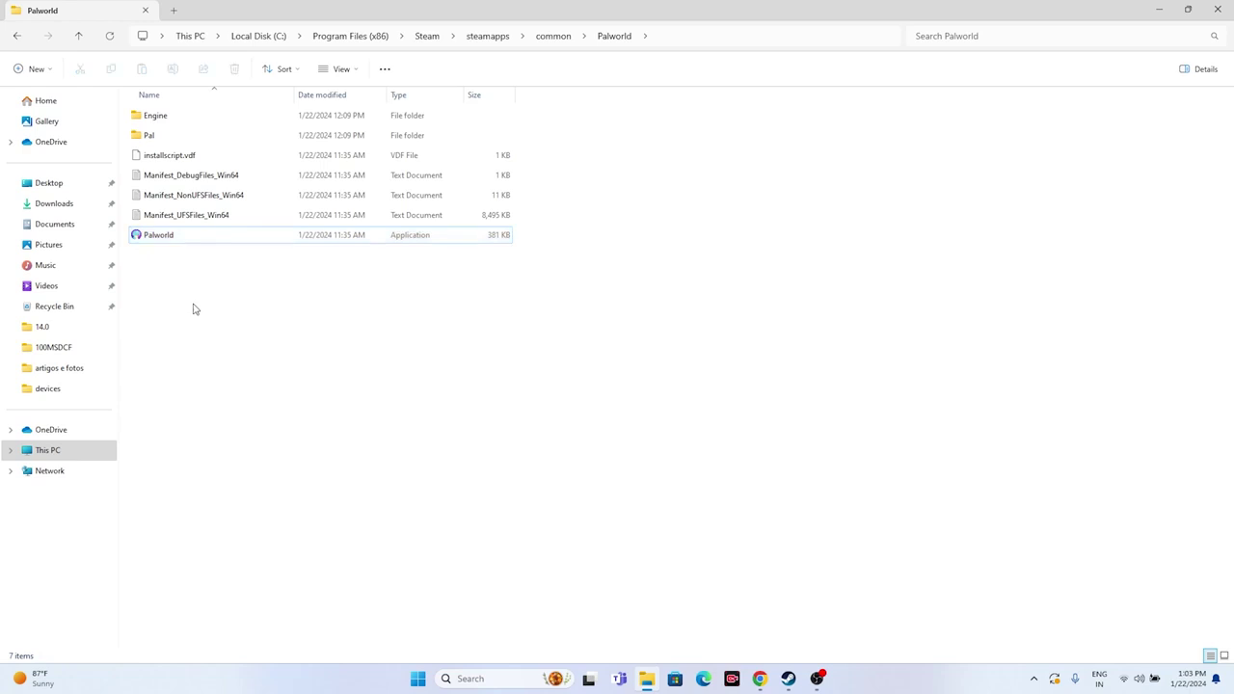
left_click(1207, 16)
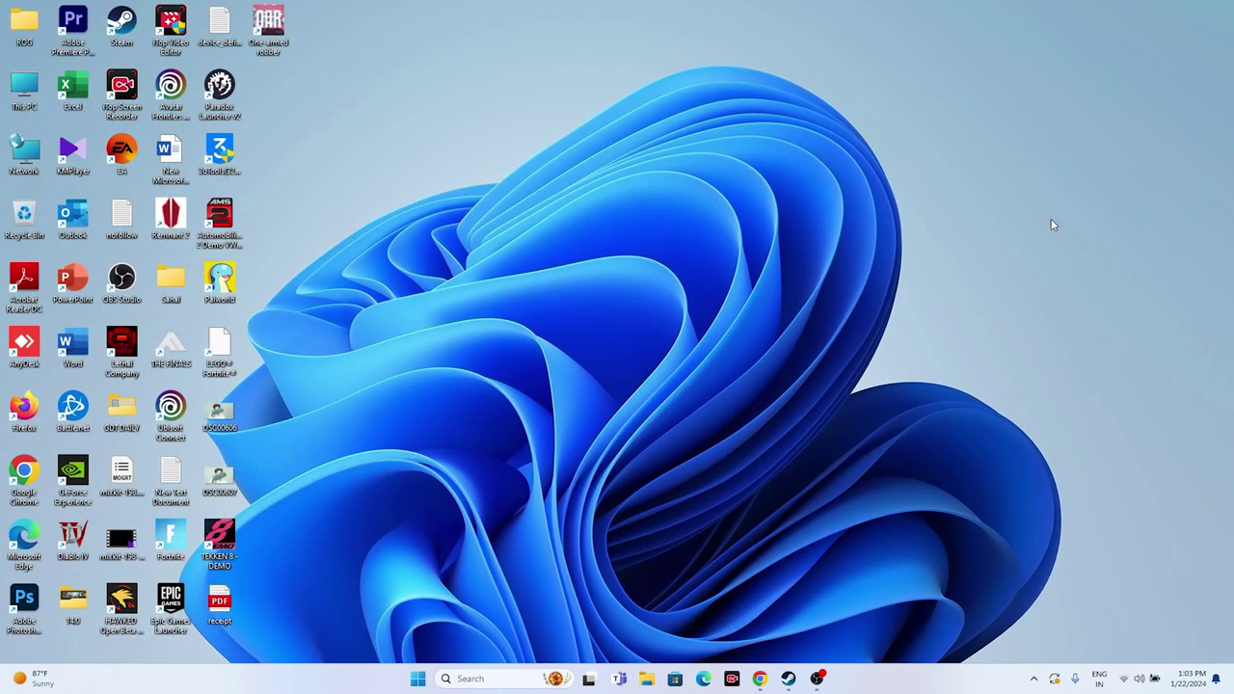
left_click(788, 678)
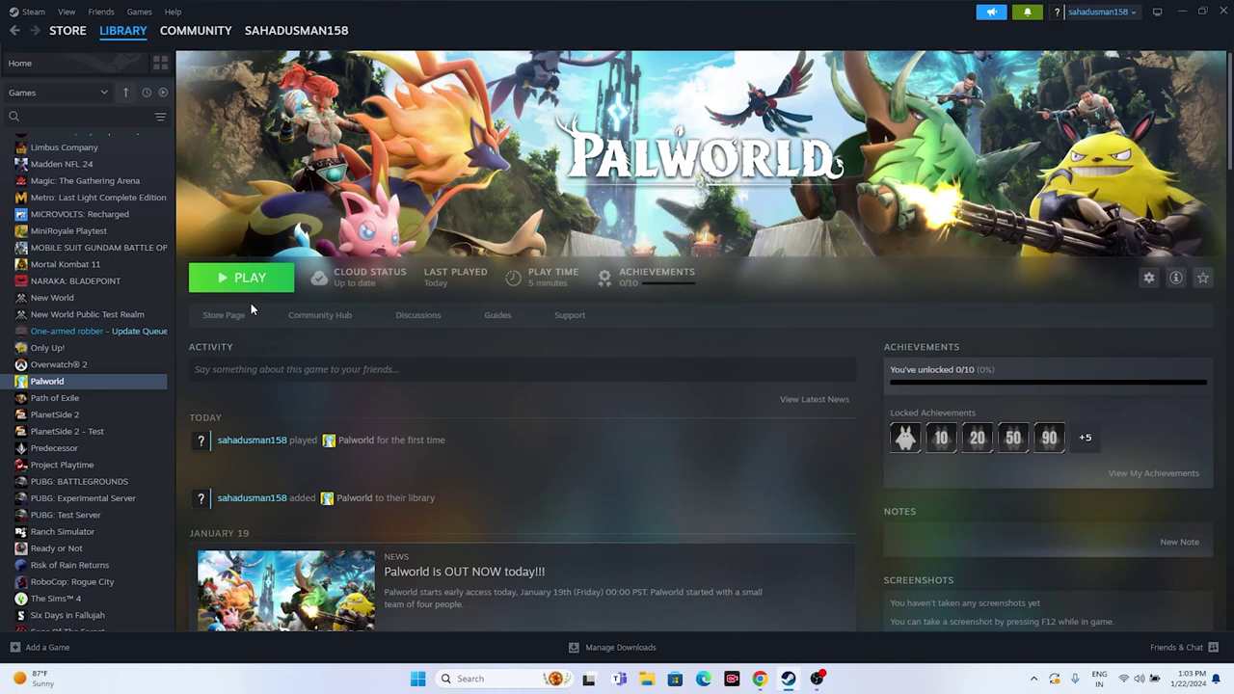
left_click(1180, 10)
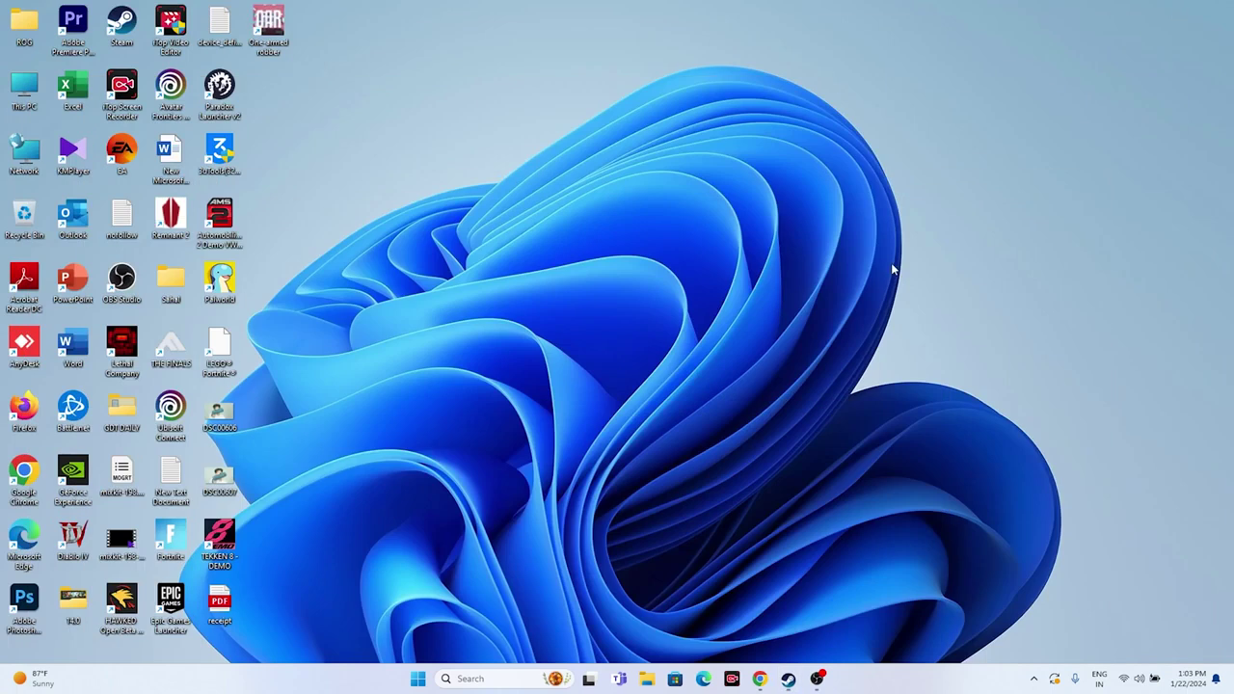
- Open Windows Settings and check the automatic time zone and time options under Date & time
left_click(496, 678)
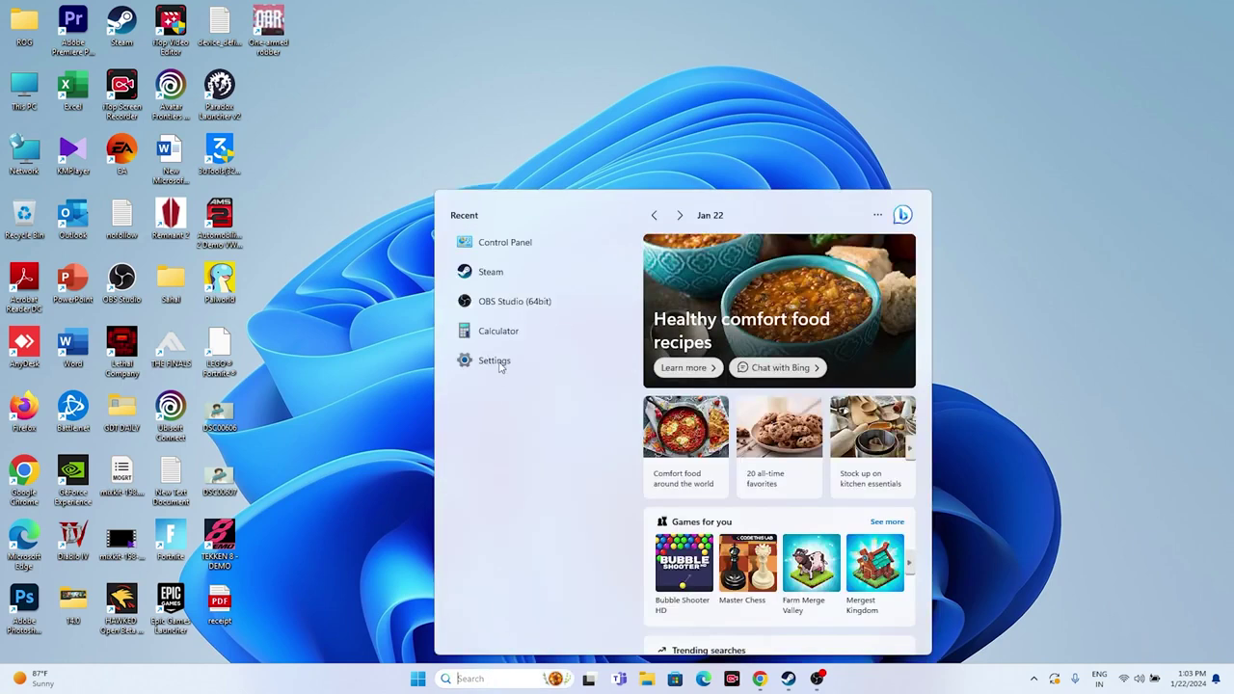
left_click(493, 489)
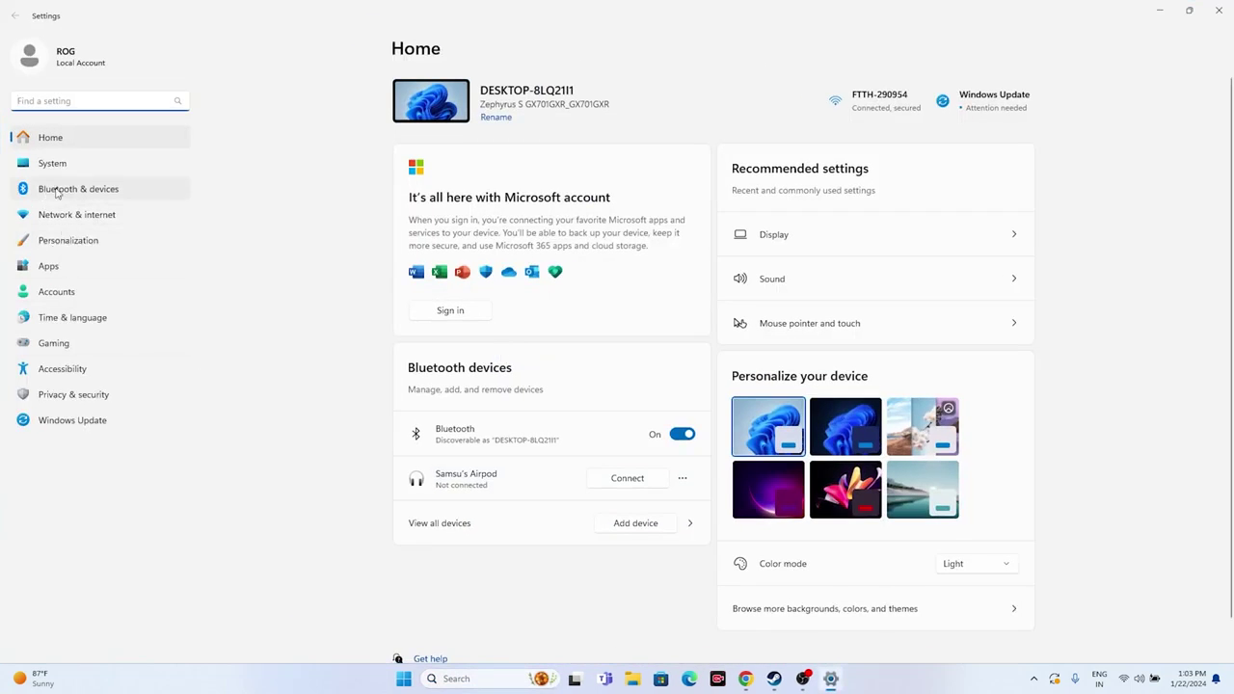
left_click(73, 316)
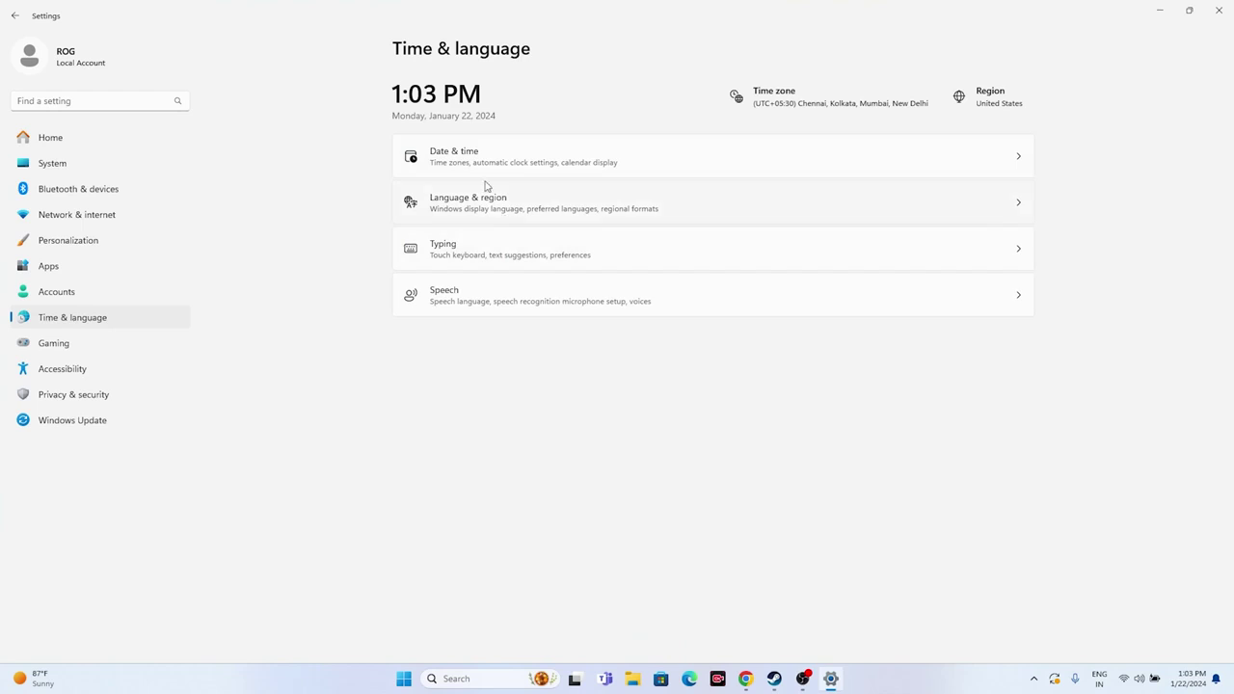
left_click(482, 155)
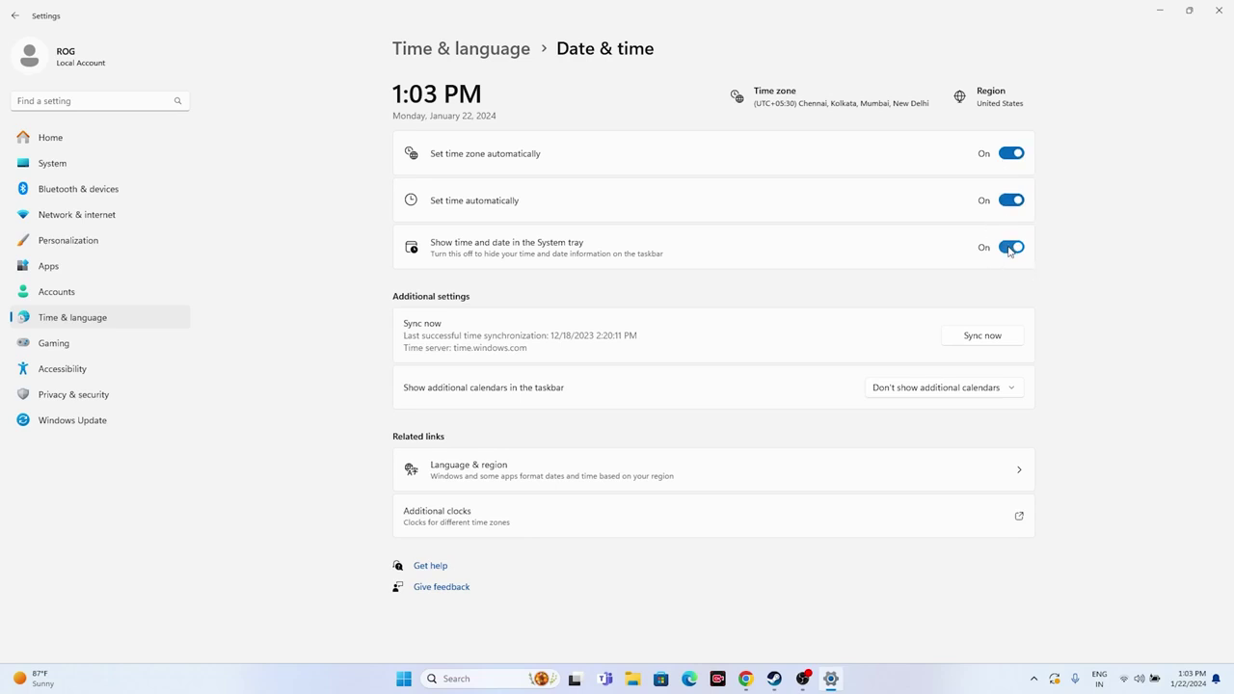
- Check the Country or region choices under Language & region, close Settings, and return to Steam
left_click(15, 15)
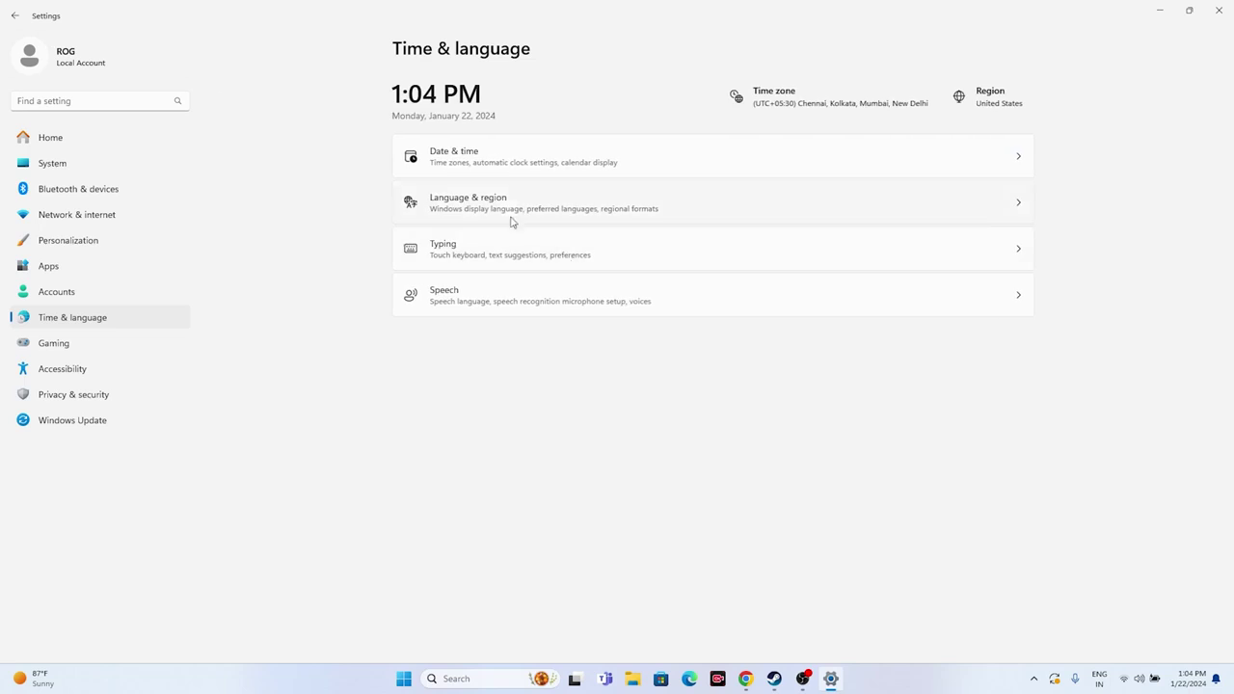
left_click(507, 205)
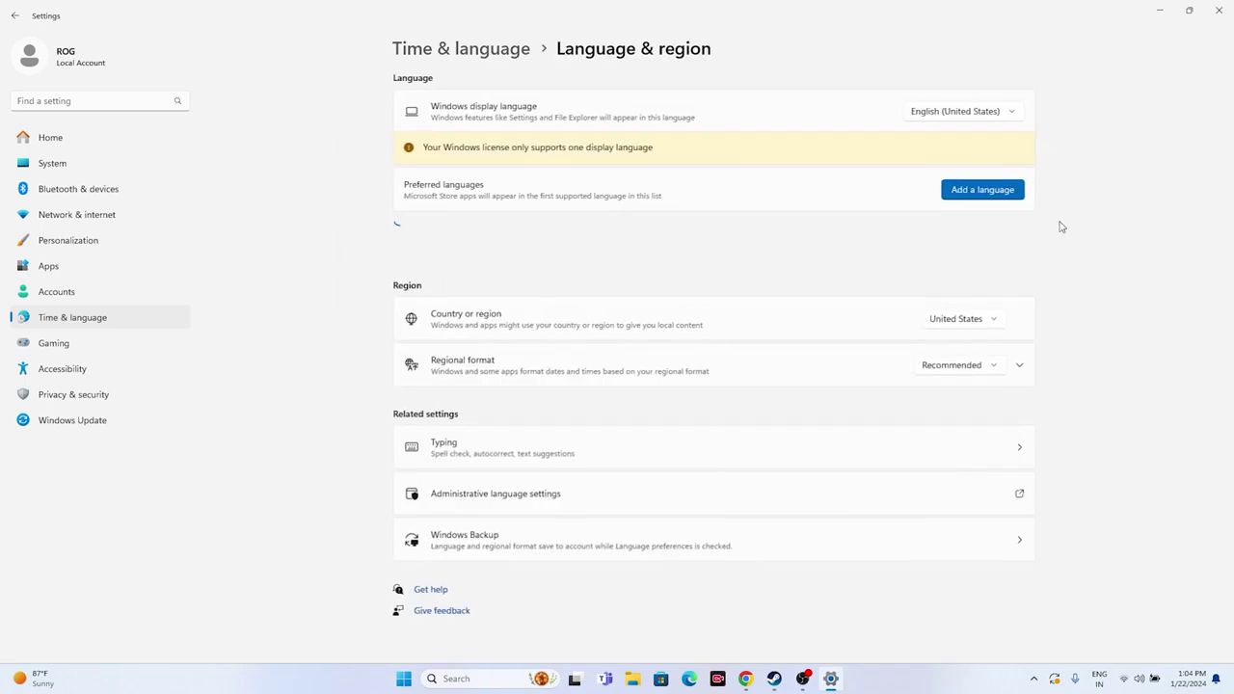
left_click(996, 321)
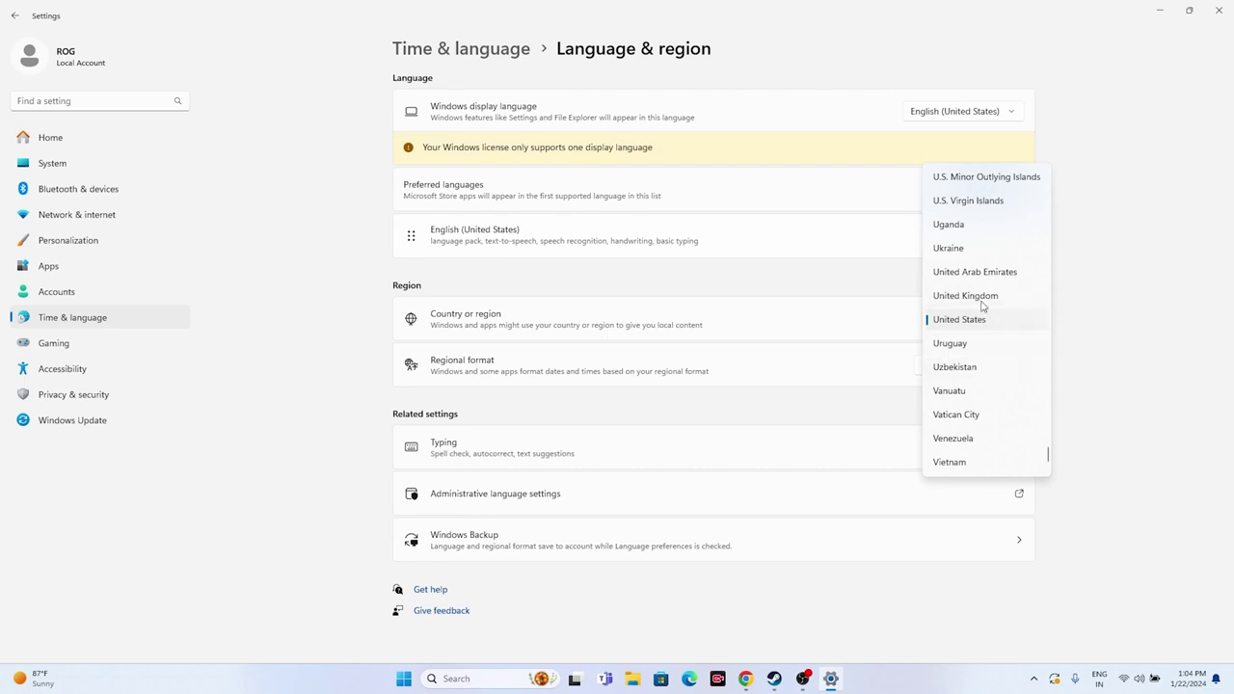
left_click(1131, 298)
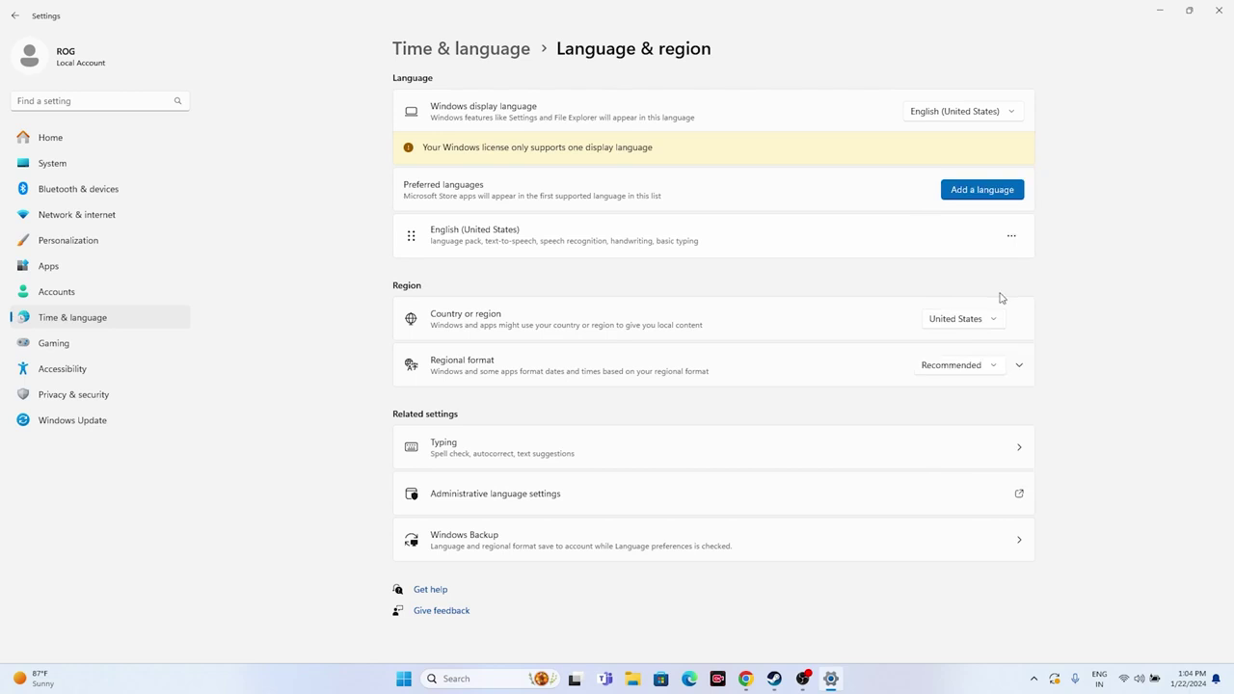
left_click(1212, 9)
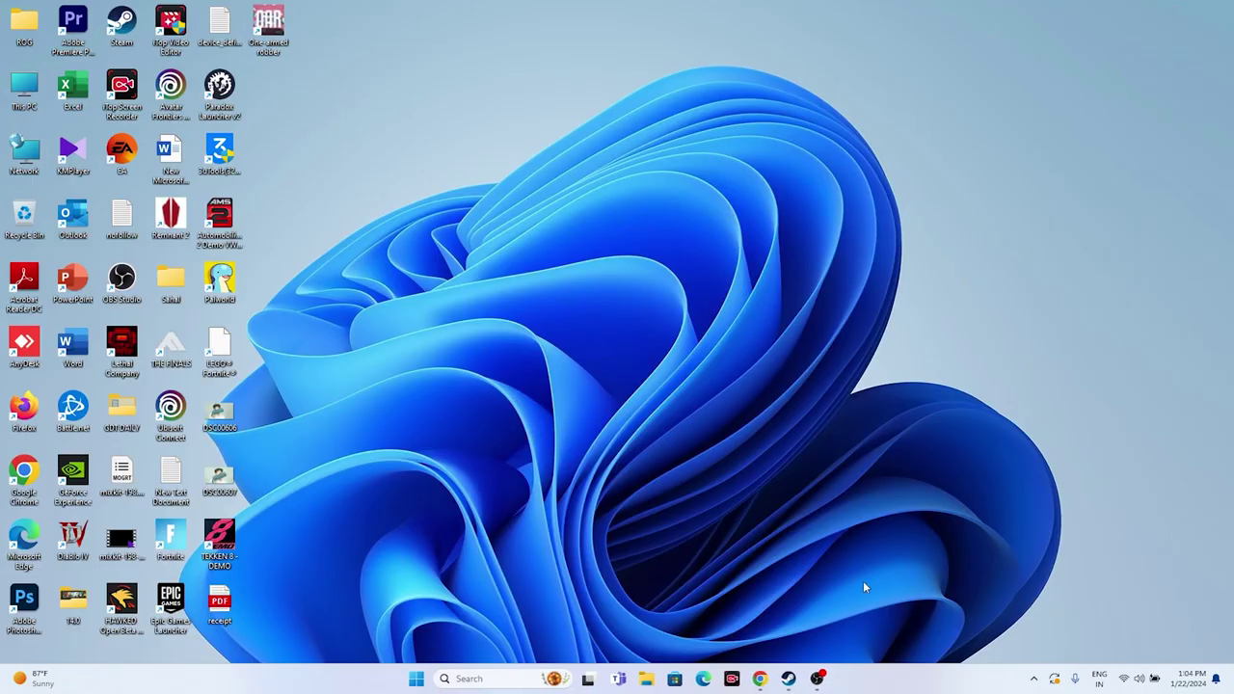
left_click(789, 678)
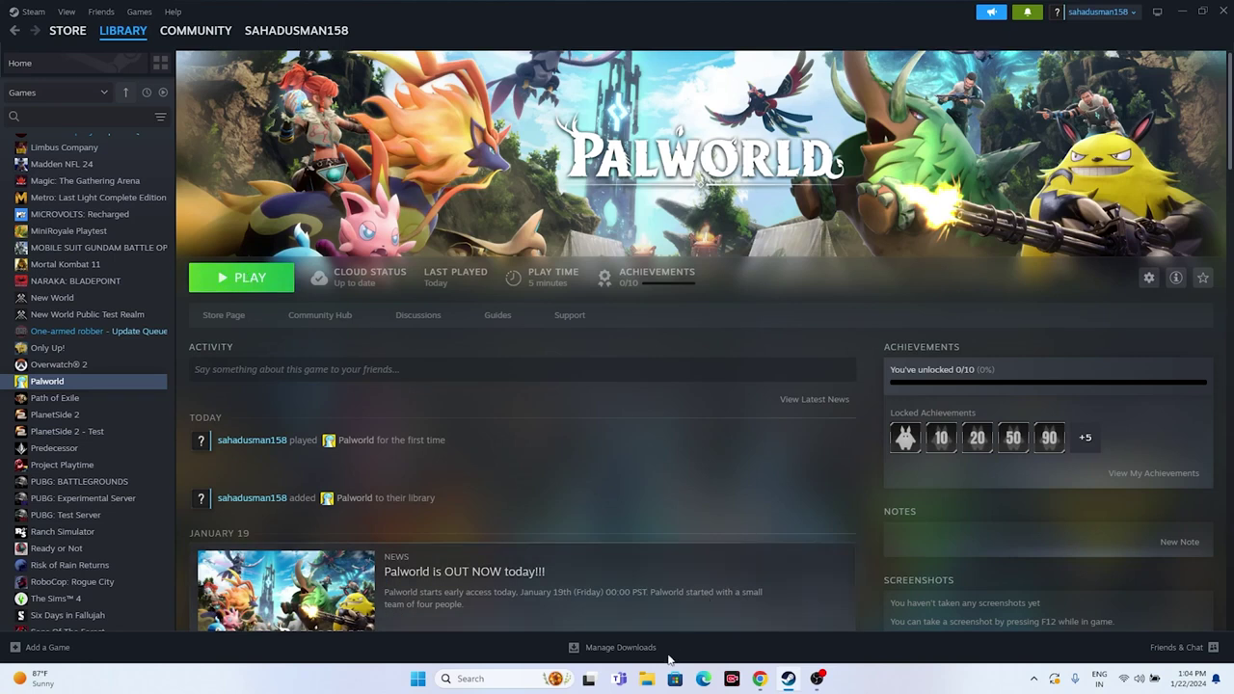
- Open File Explorer and look in the My Games folder under Documents
left_click(648, 680)
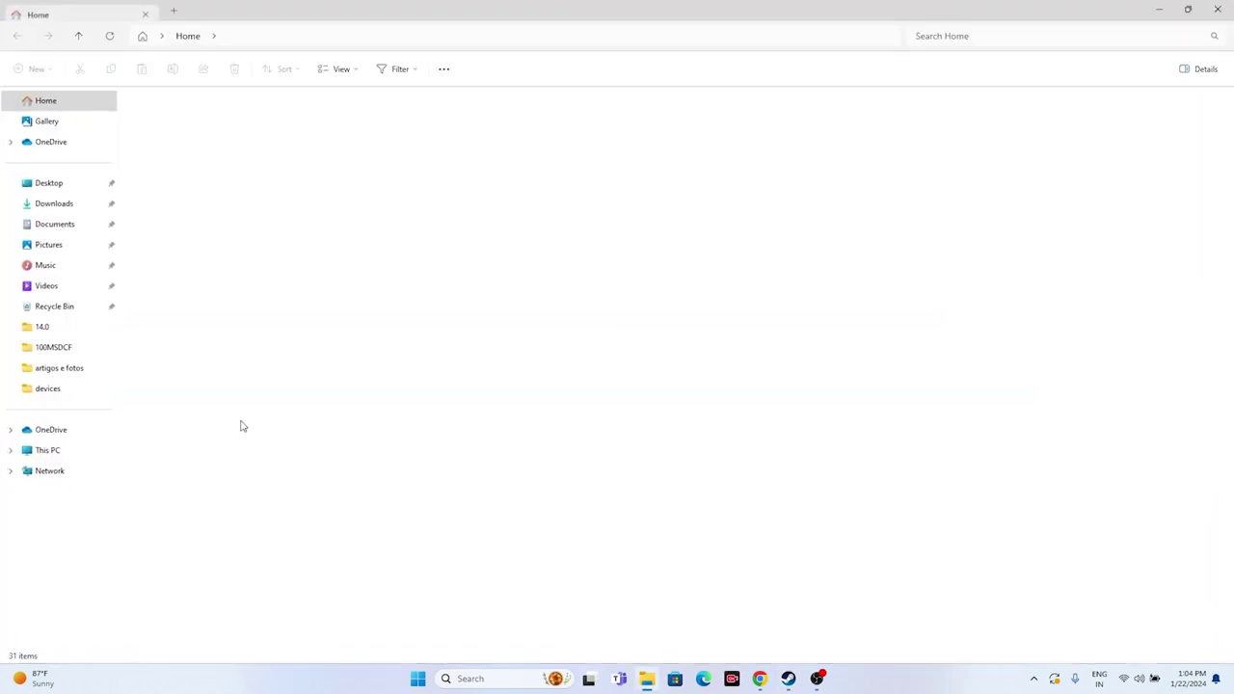
left_click(75, 455)
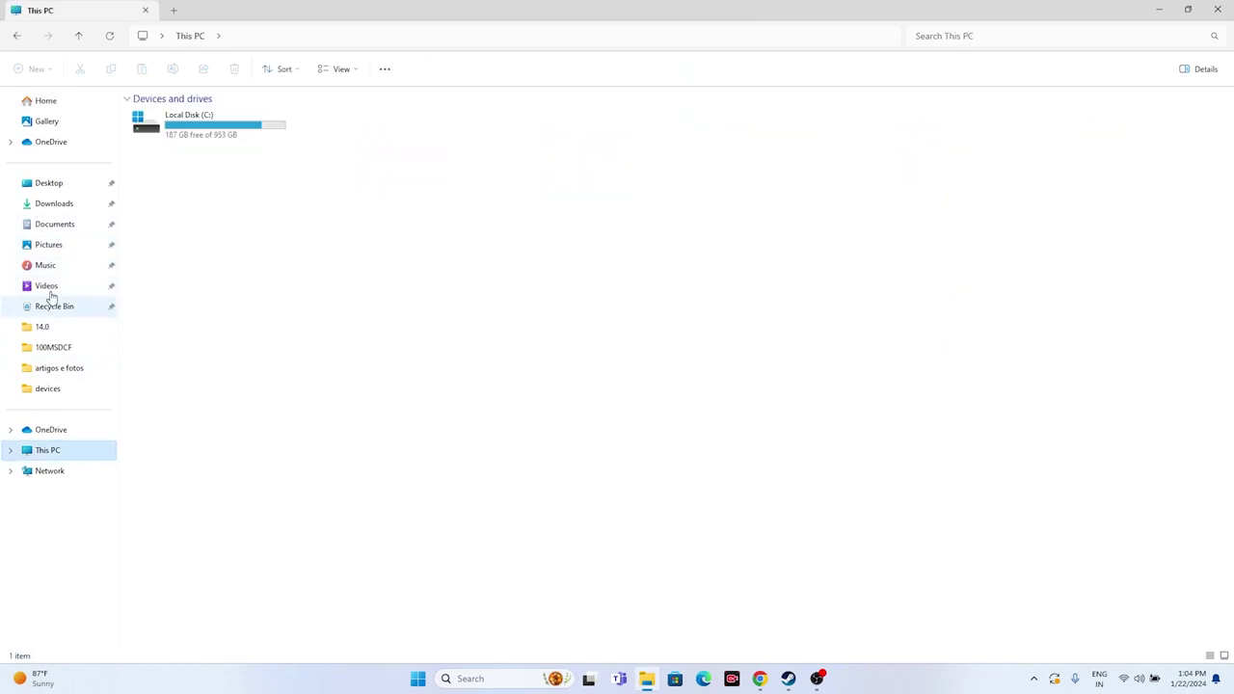
left_click(58, 223)
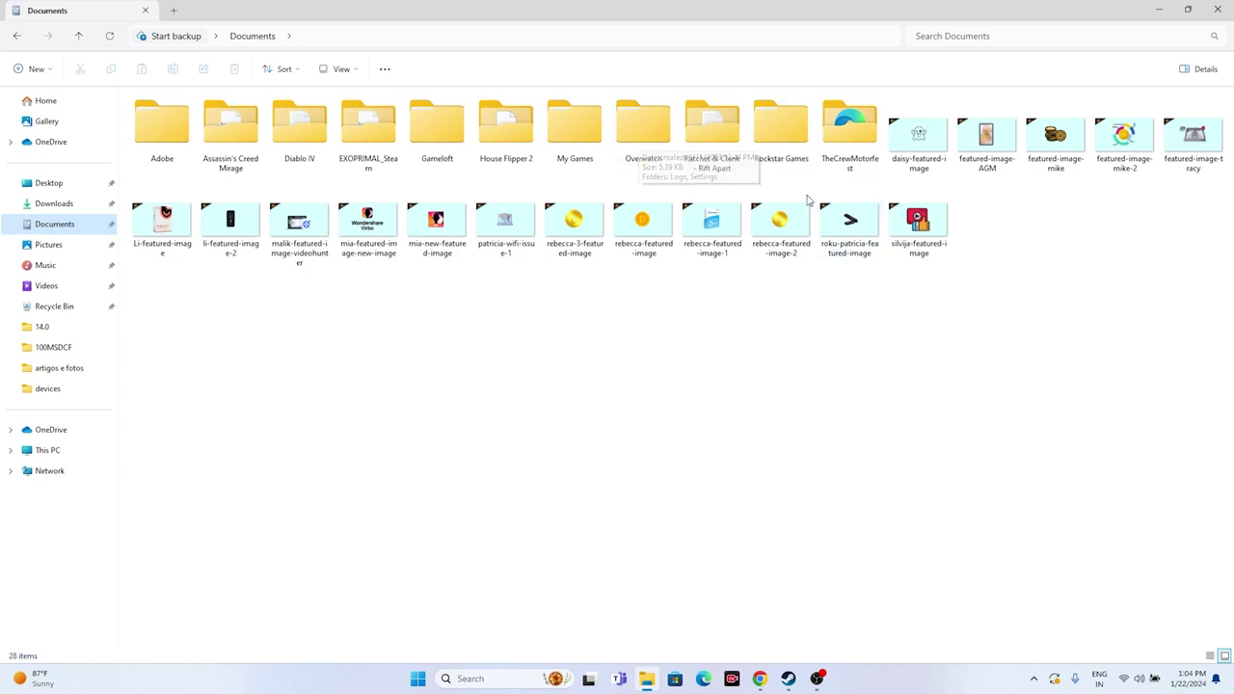
double_click(578, 133)
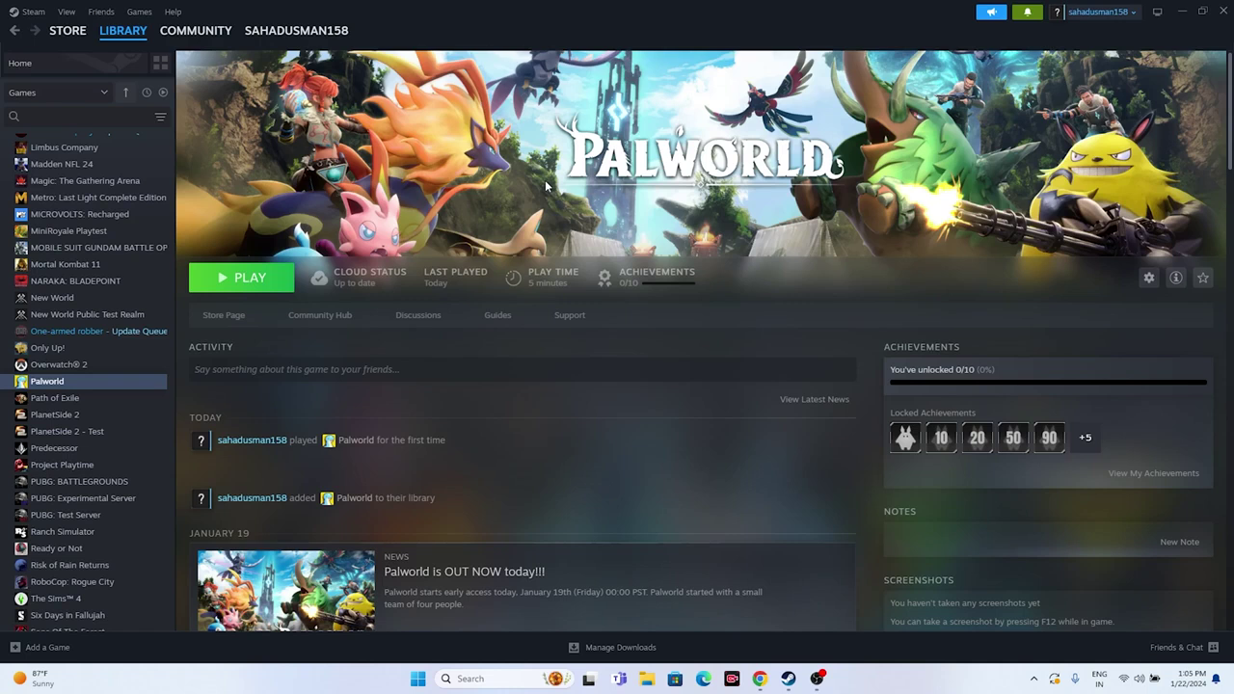
- Minimize Steam, open Control Panel's Windows Defender Firewall allowed apps list, and find the Palworld entry
double_click(1169, 20)
left_click(1106, 124)
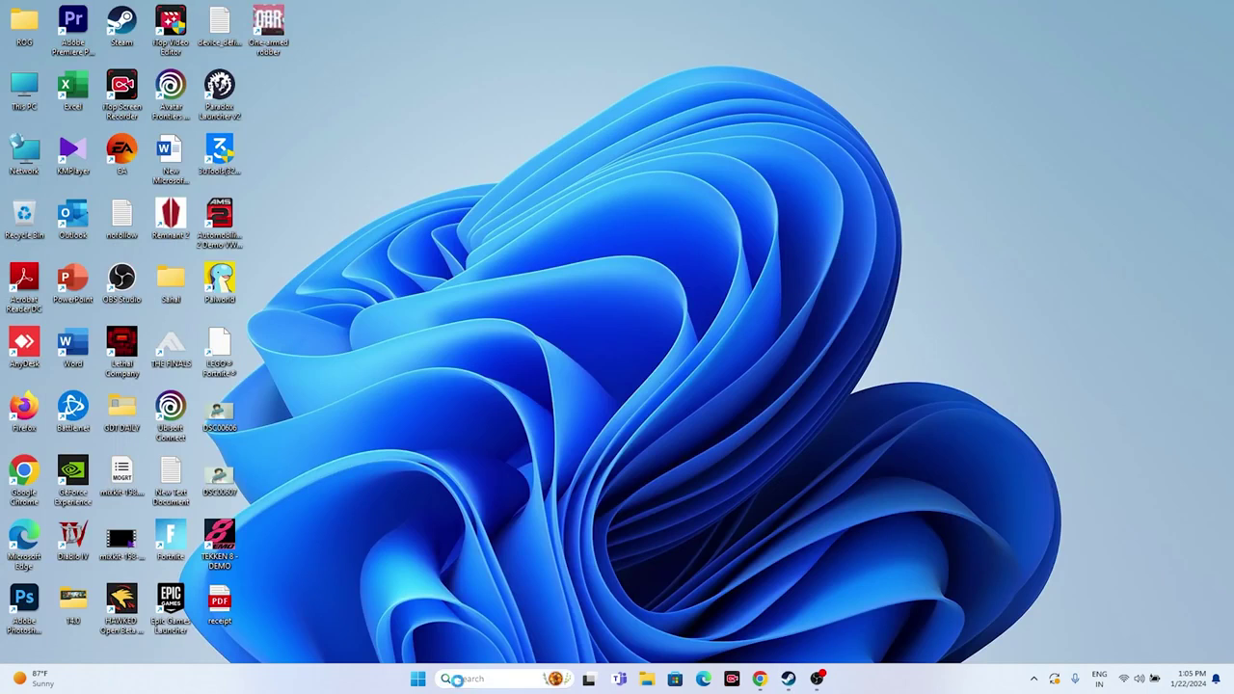
left_click(470, 679)
left_click(520, 242)
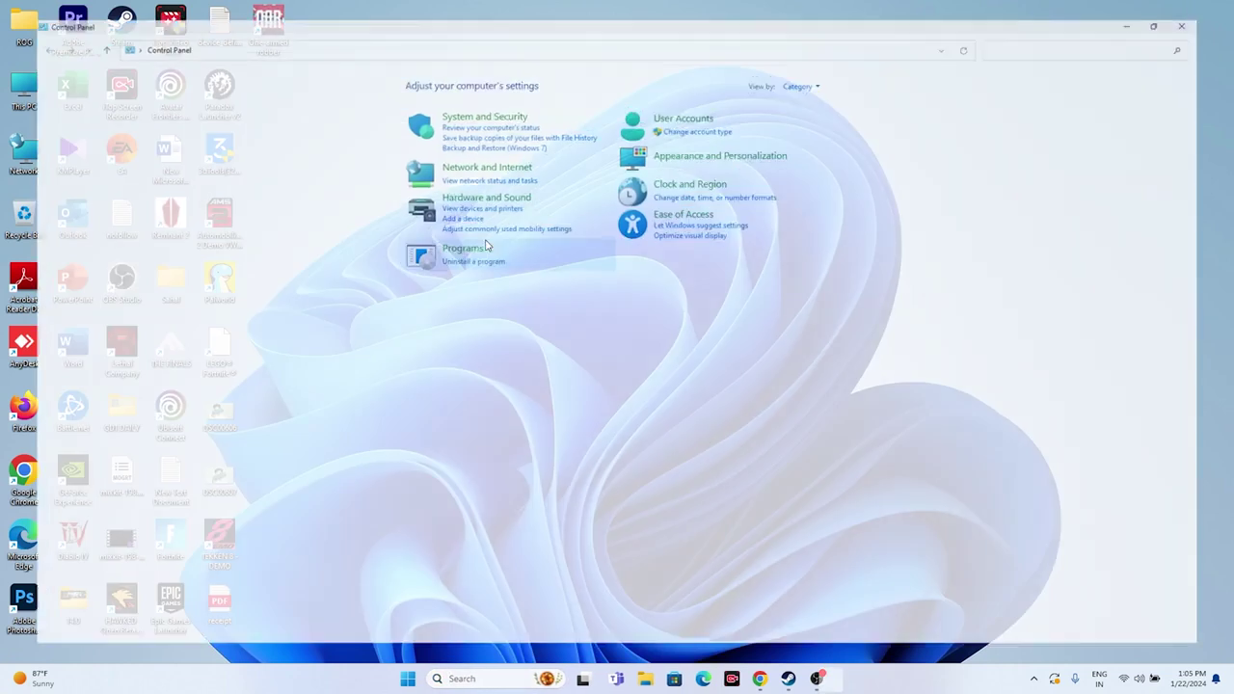
left_click(477, 104)
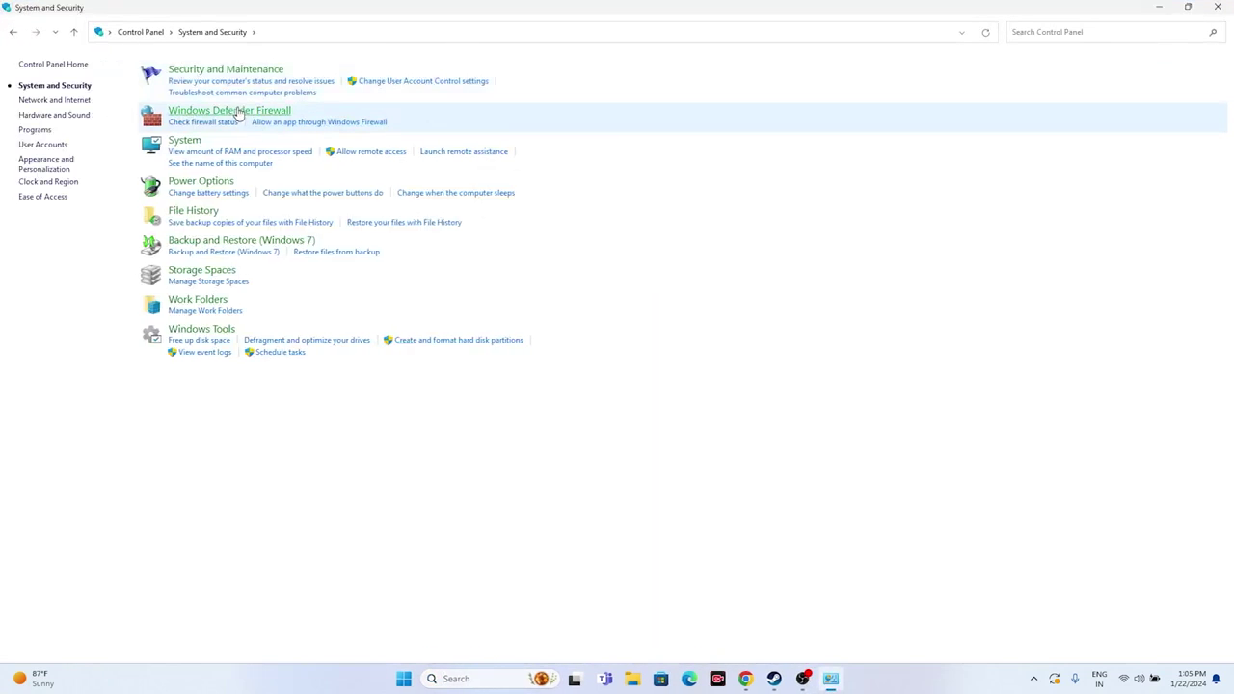
left_click(236, 112)
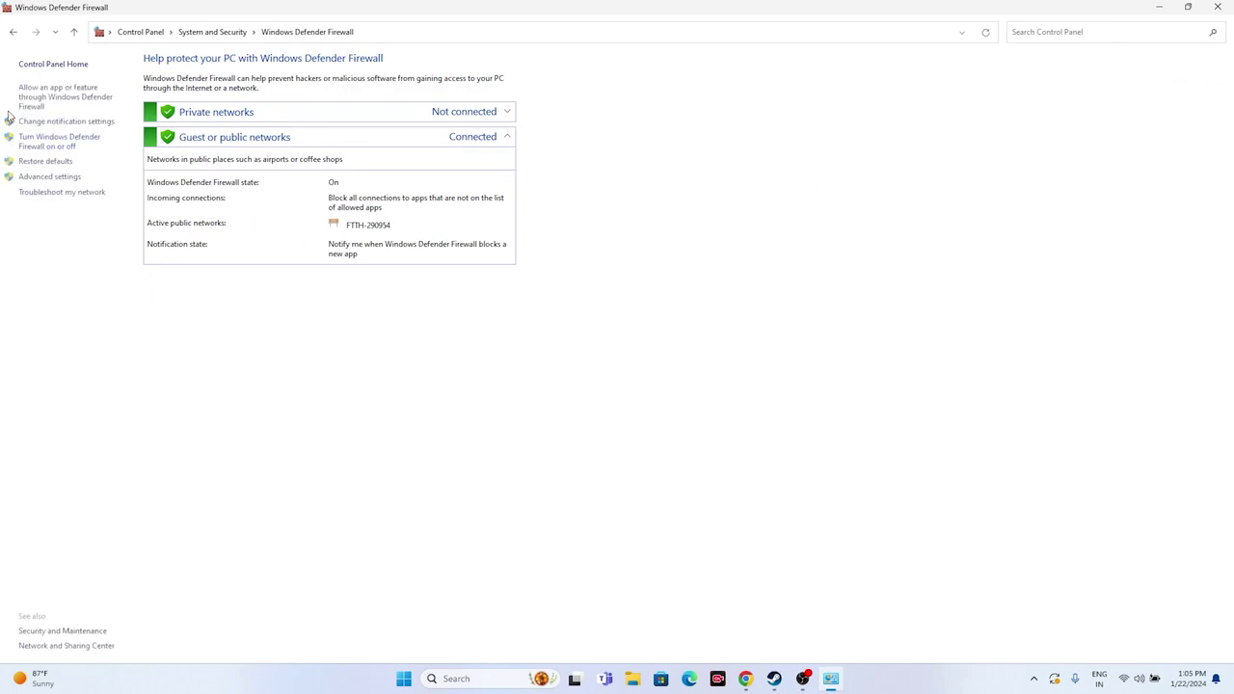
left_click(30, 108)
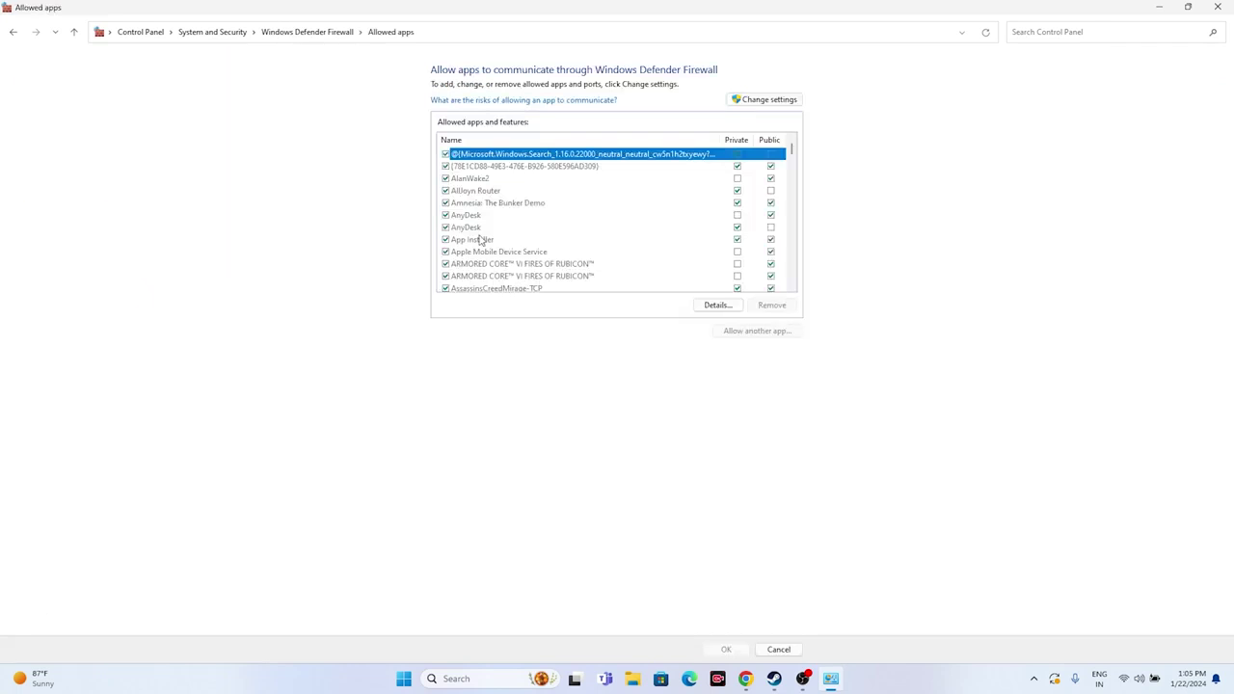
scroll(507, 212, "down", 12)
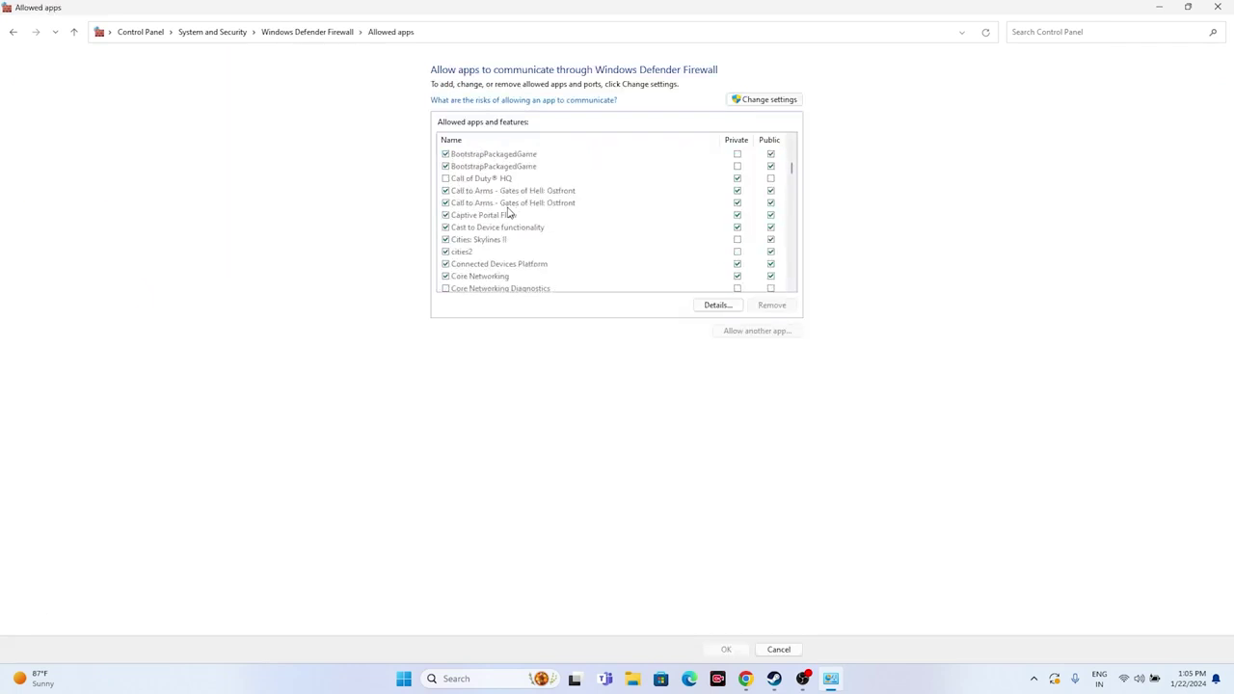
scroll(508, 213, "down", 15)
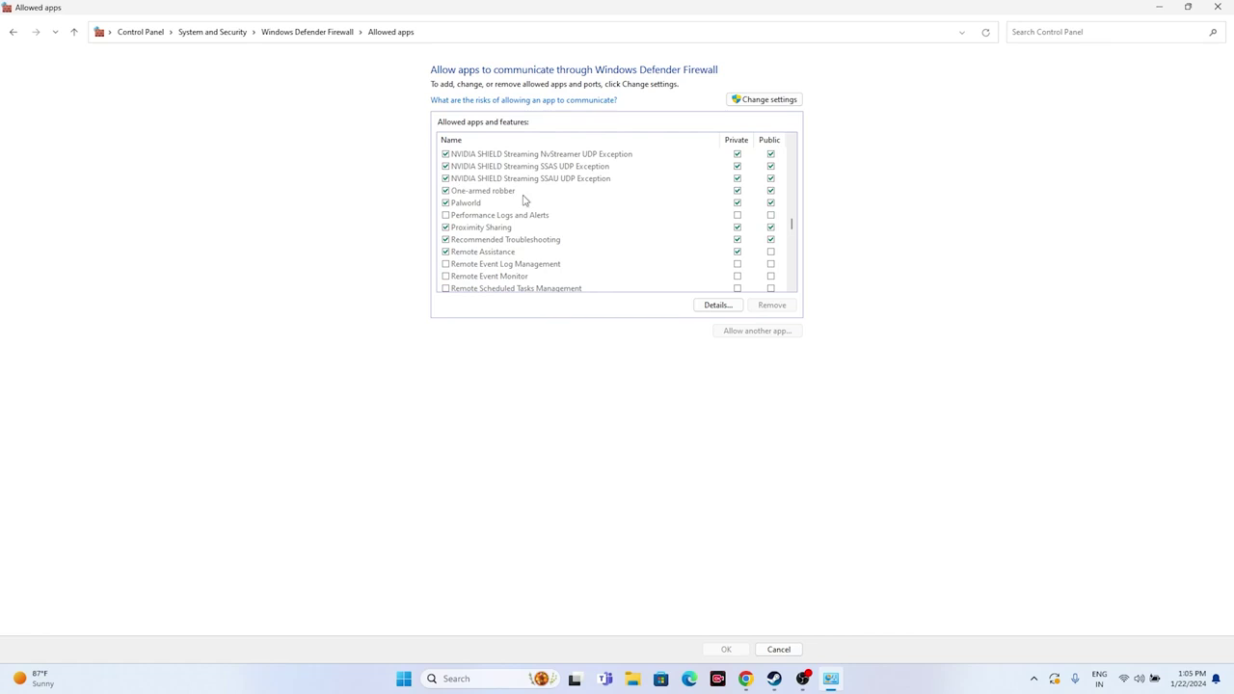
- Enable changes to the firewall's allowed apps and start browsing for another app to allow
left_click(786, 100)
left_click(744, 331)
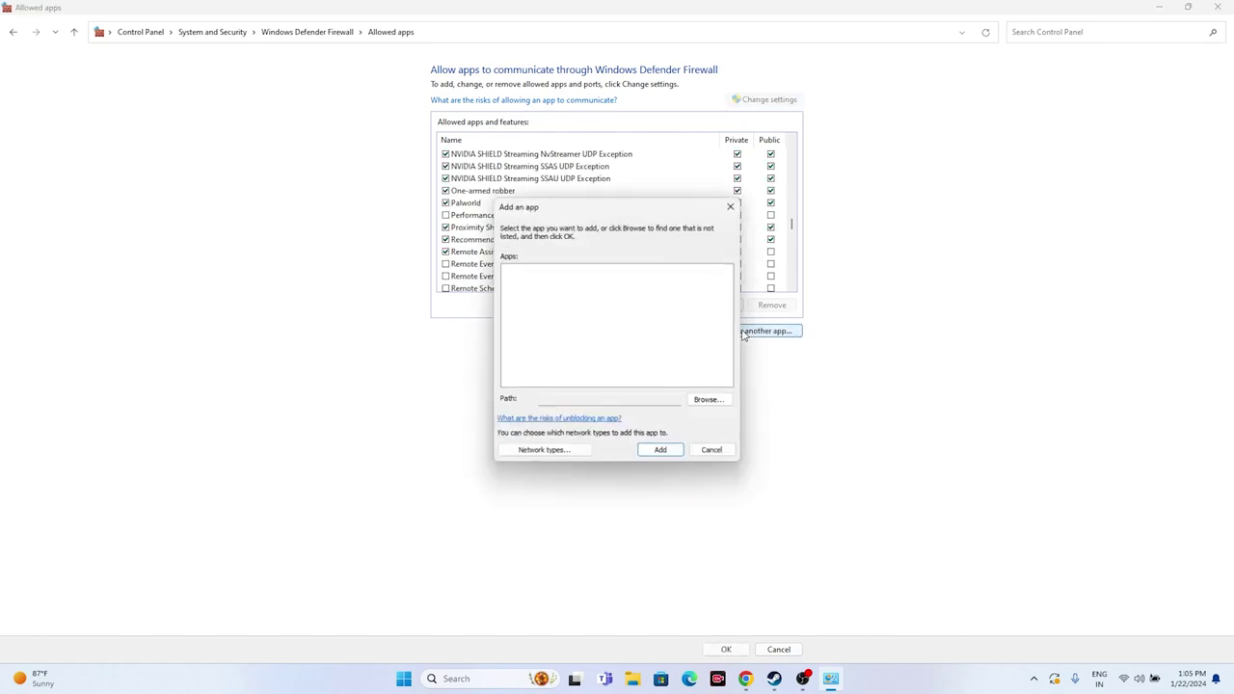
left_click(708, 399)
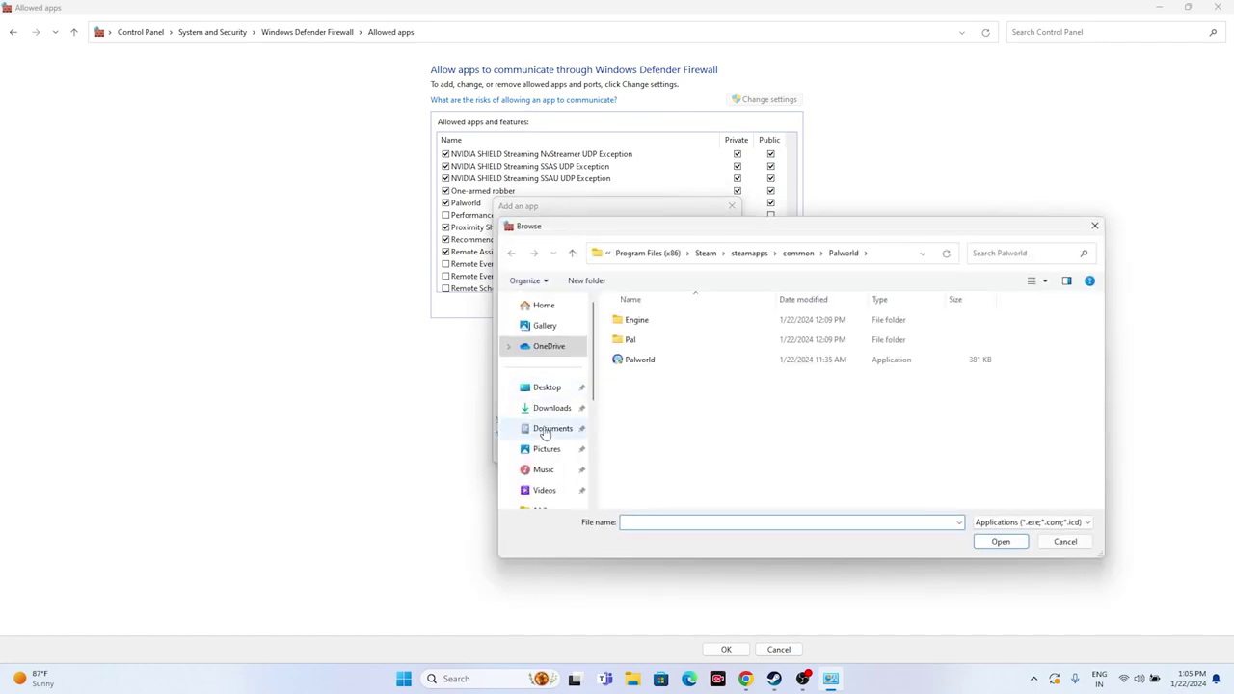
- Browse from This PC through Local Disk (C:) and Program Files (x86) to the Steam folder
scroll(546, 415, "down", 4)
left_click(548, 445)
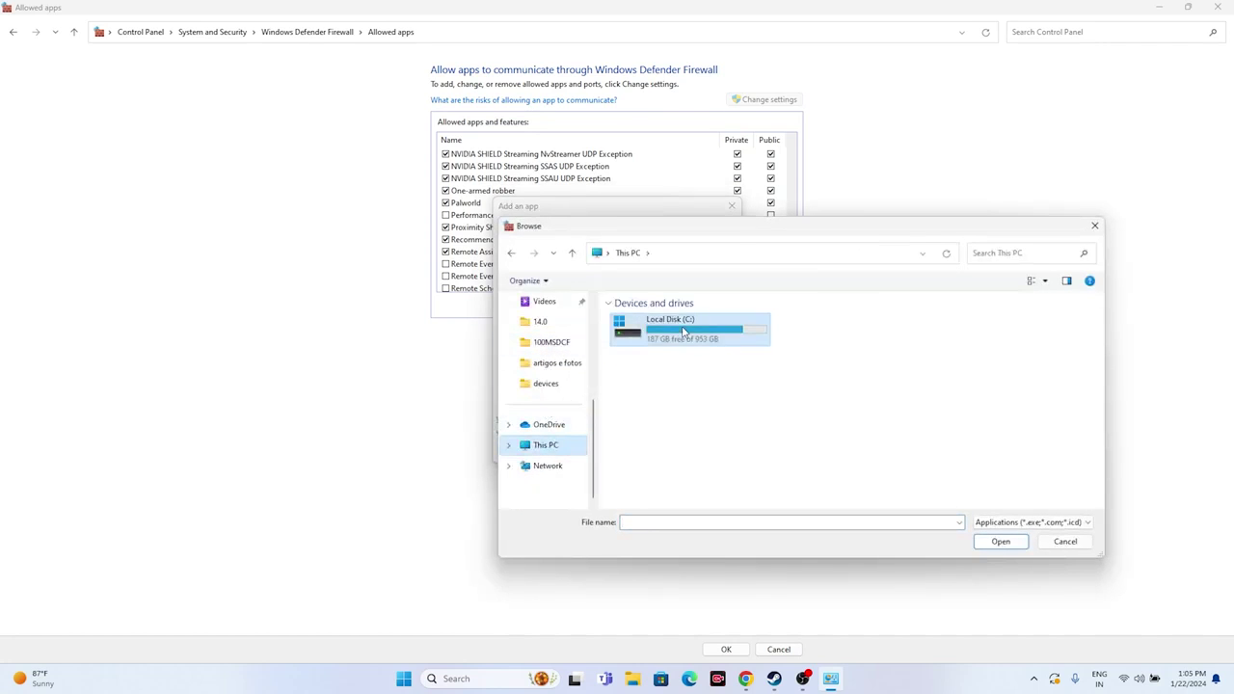
double_click(686, 332)
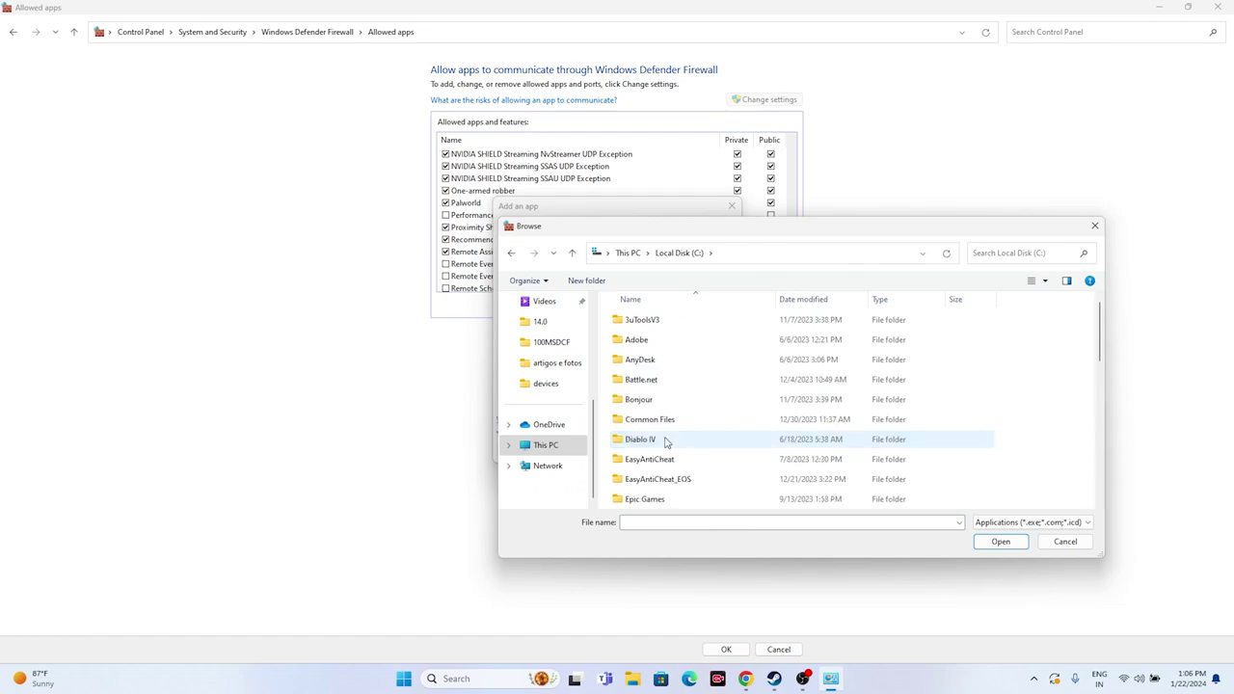
double_click(665, 440)
scroll(665, 410, "down", 6)
scroll(663, 403, "down", 1)
double_click(664, 401)
scroll(659, 397, "down", 2)
scroll(657, 395, "down", 3)
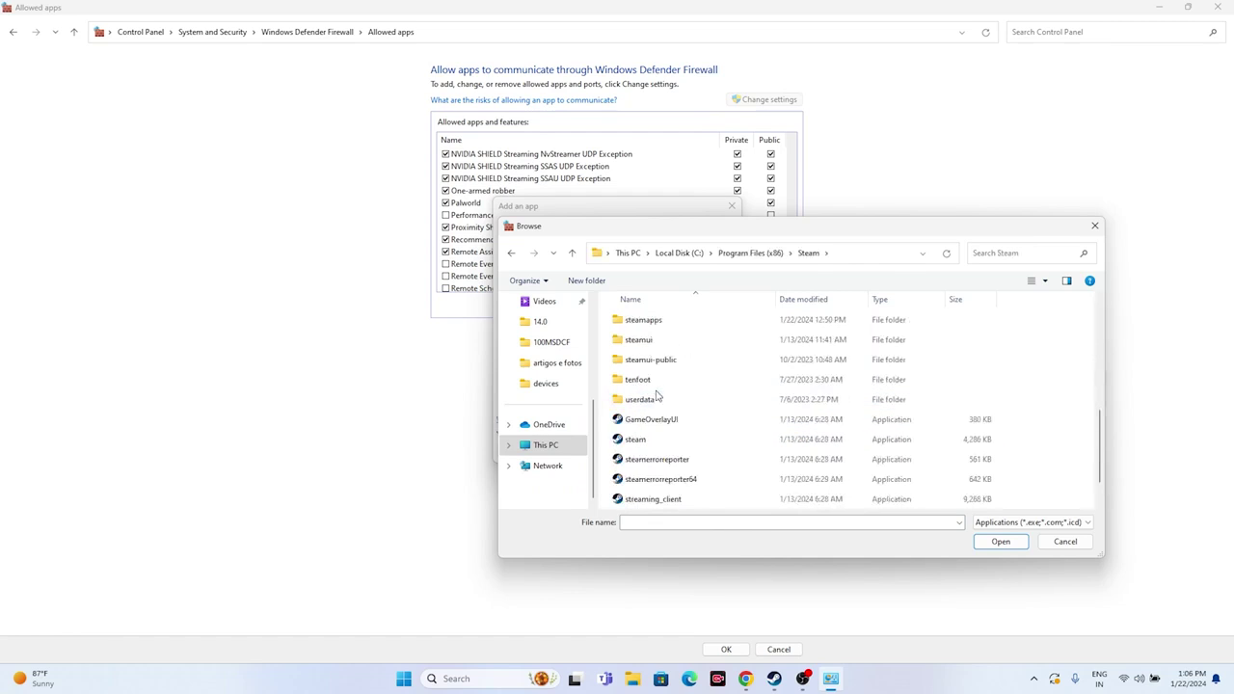
- Open steamapps\common\Palworld and choose the Palworld application as the app to allow through the firewall
double_click(656, 321)
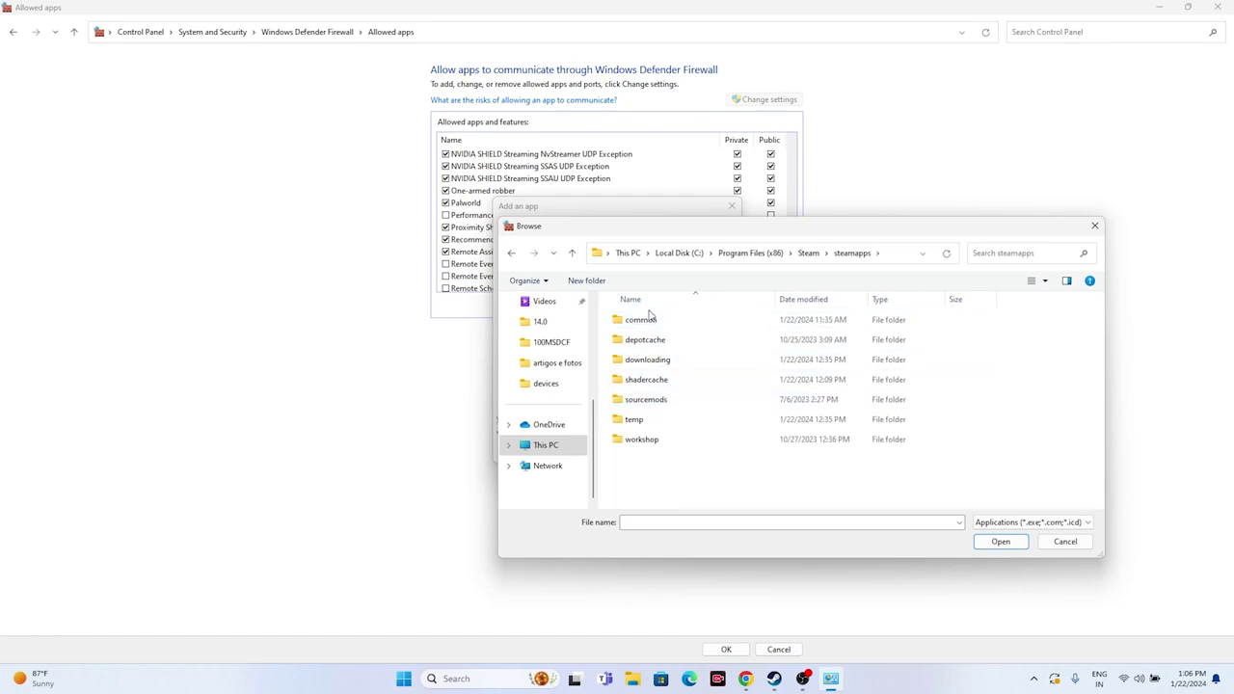
double_click(641, 320)
scroll(655, 358, "down", 5)
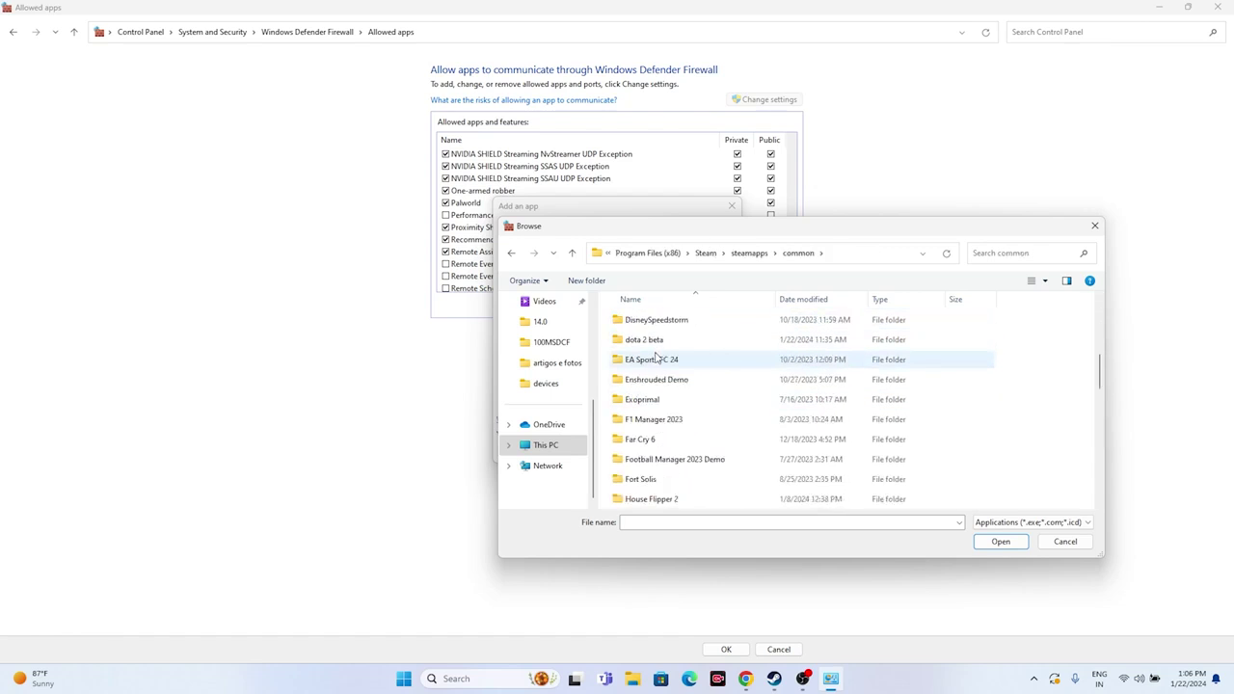
left_click(658, 342)
double_click(658, 342)
left_click(680, 360)
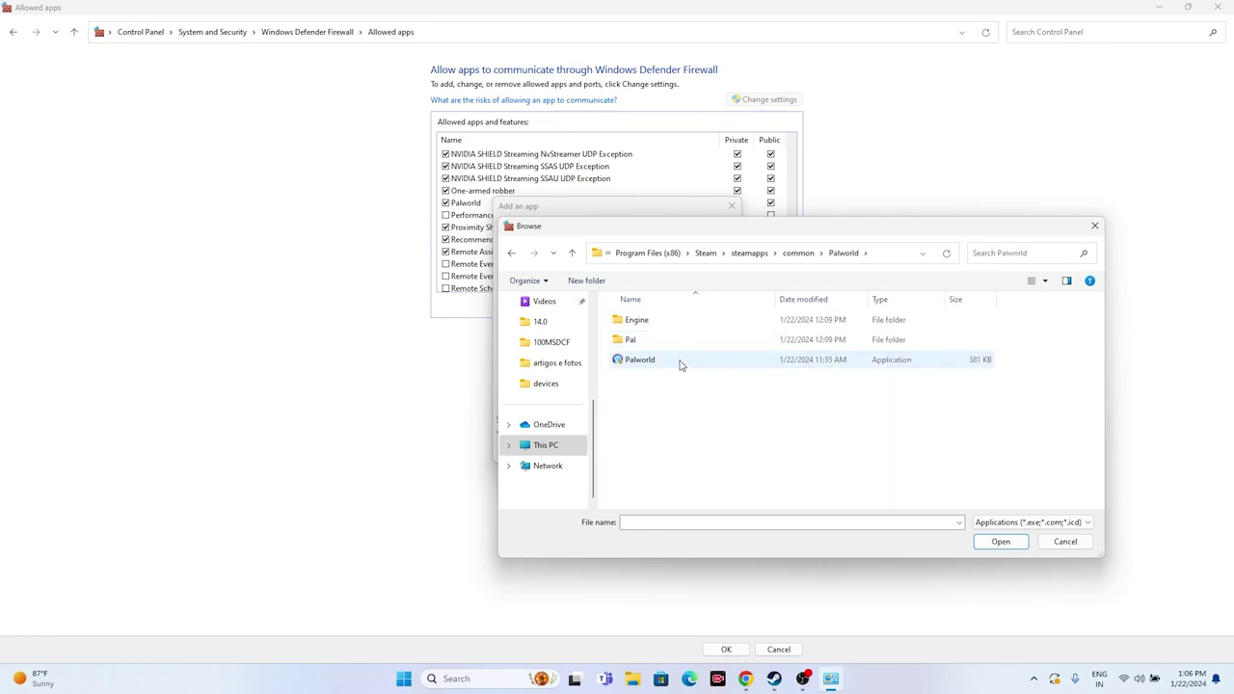
left_click(1007, 542)
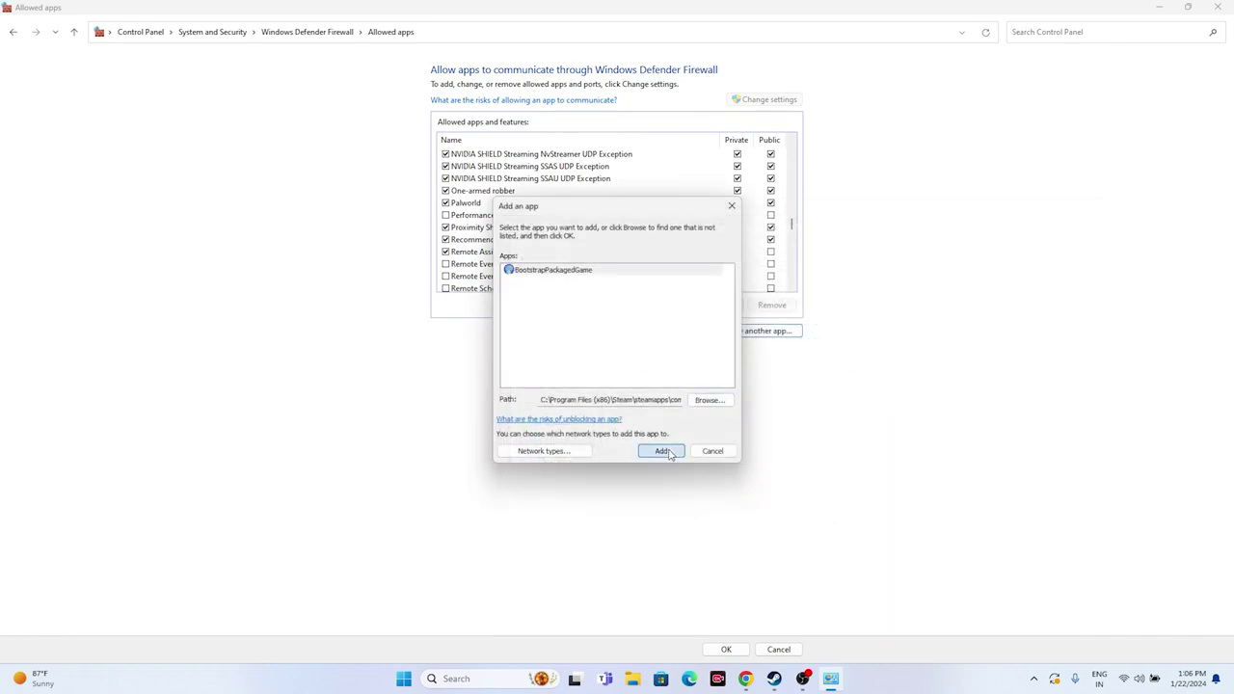
- Close the Add an app dialog and the Allowed apps window, and return to Steam
left_click(660, 451)
left_click(711, 388)
left_click(730, 205)
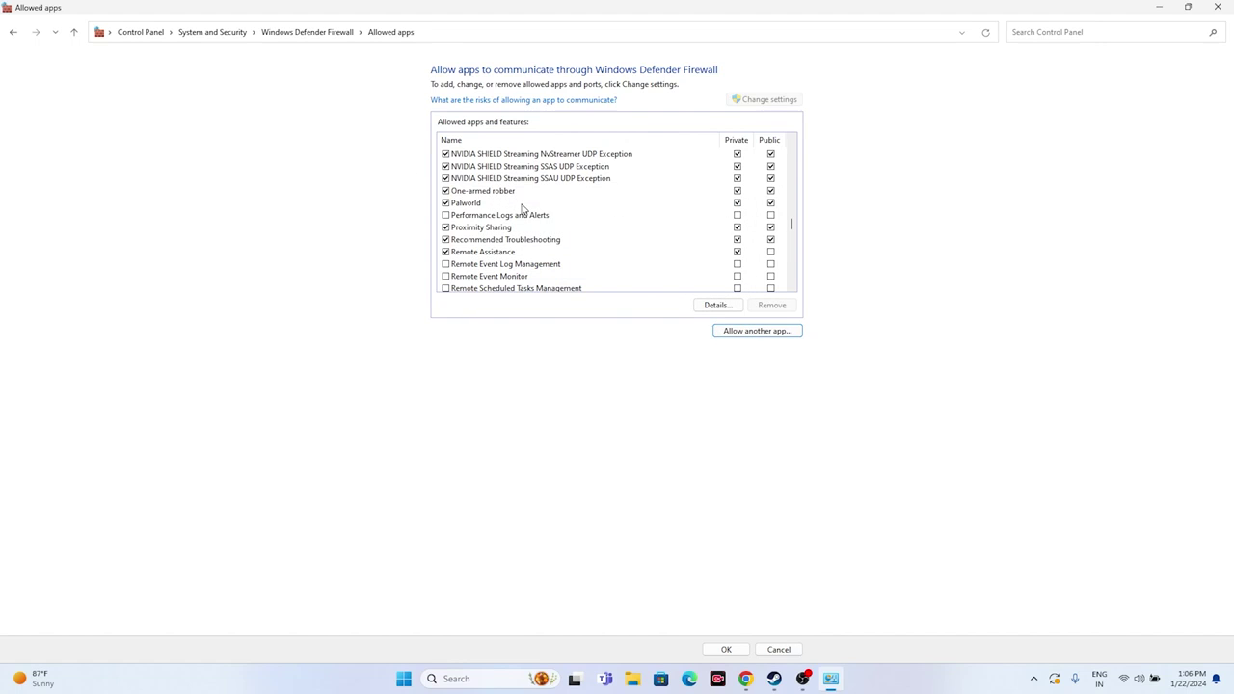
left_click(1216, 7)
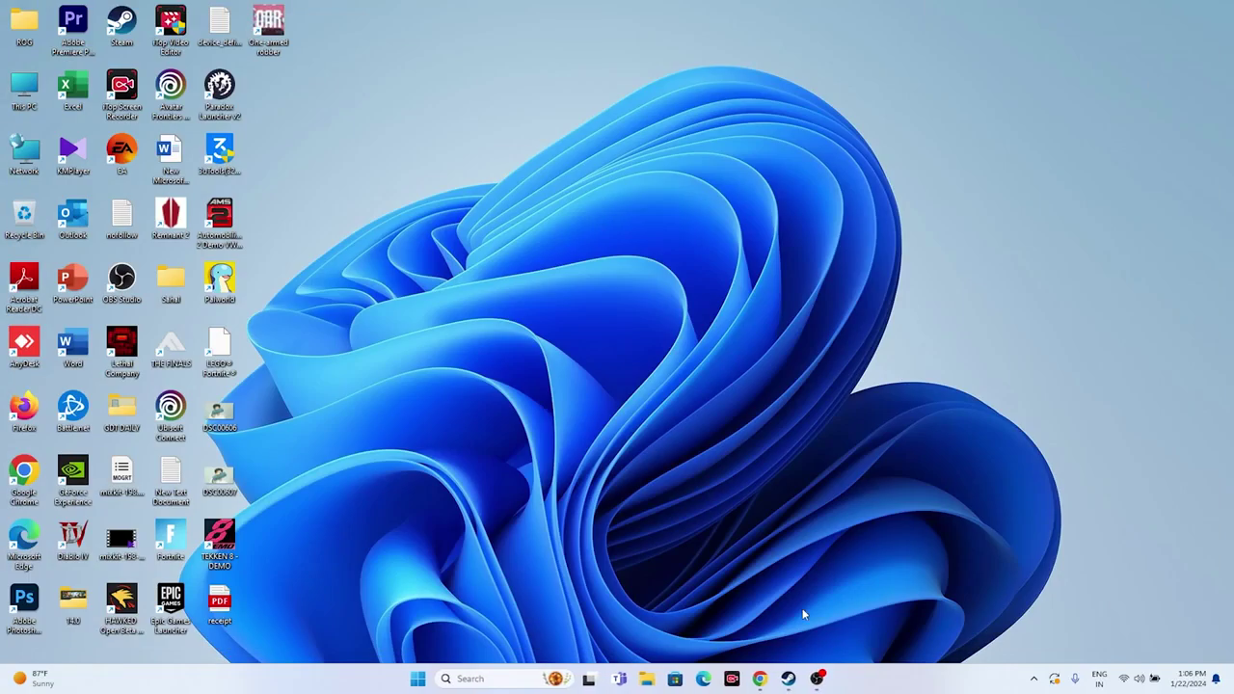
left_click(788, 679)
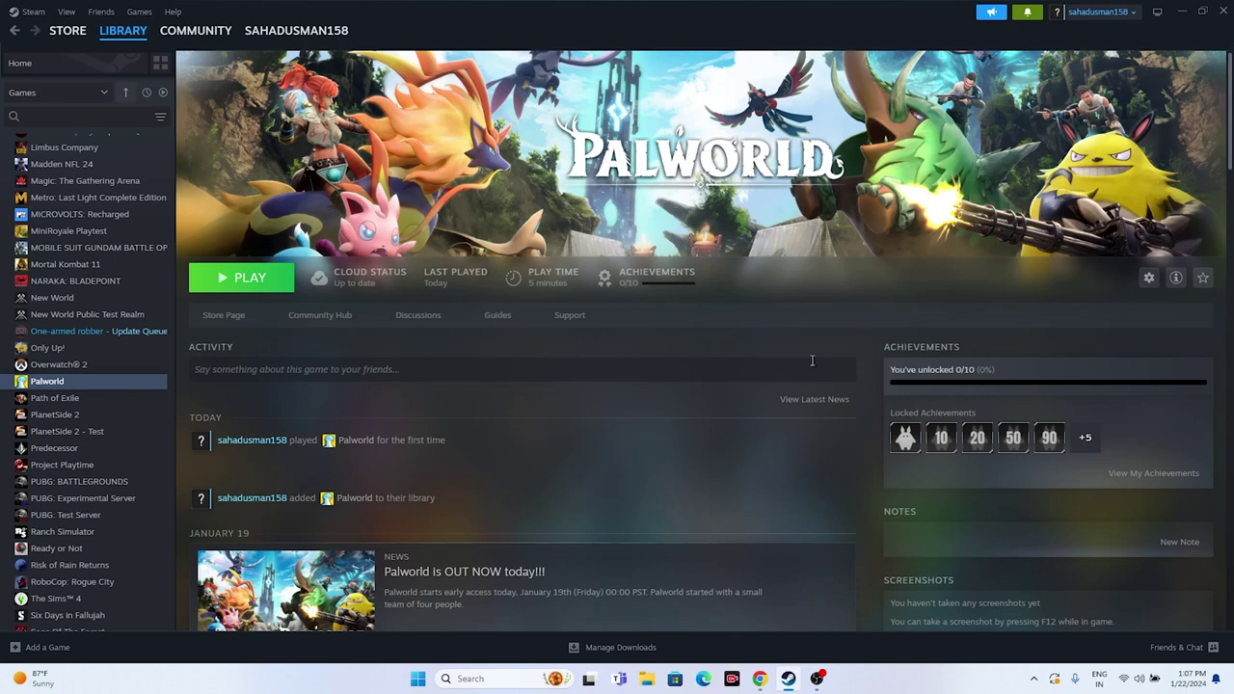
- Search Windows for "system" and open System Configuration
left_click(487, 677)
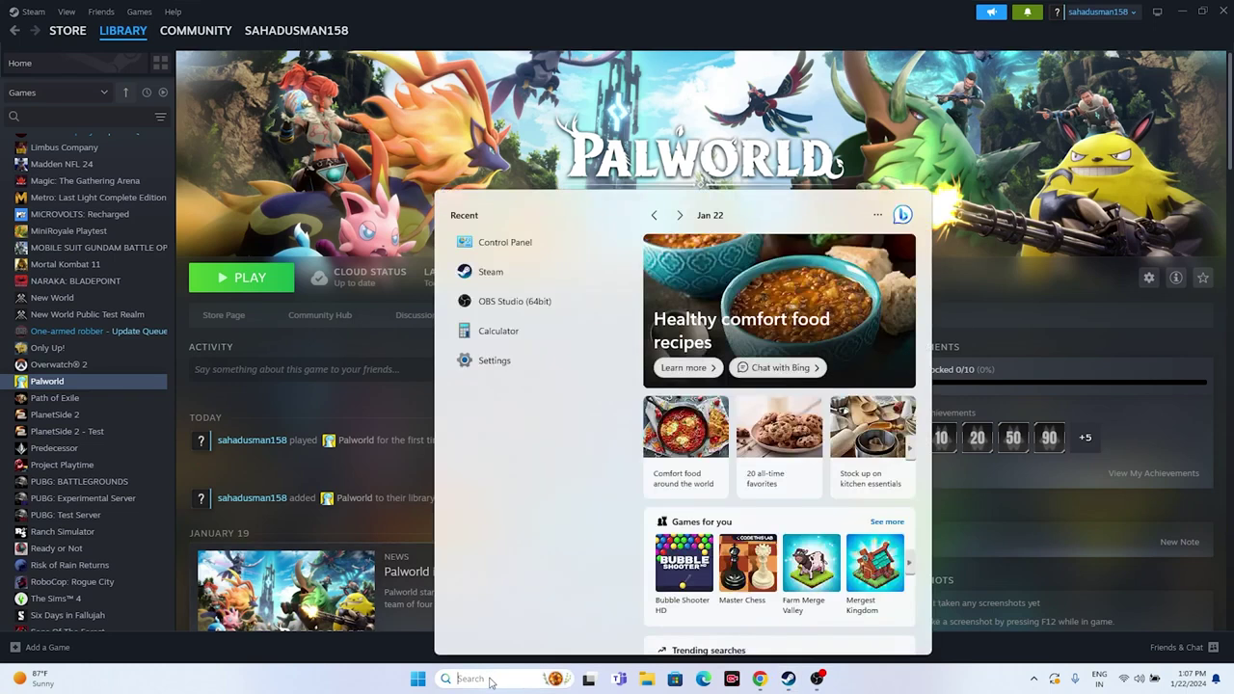
type("syt")
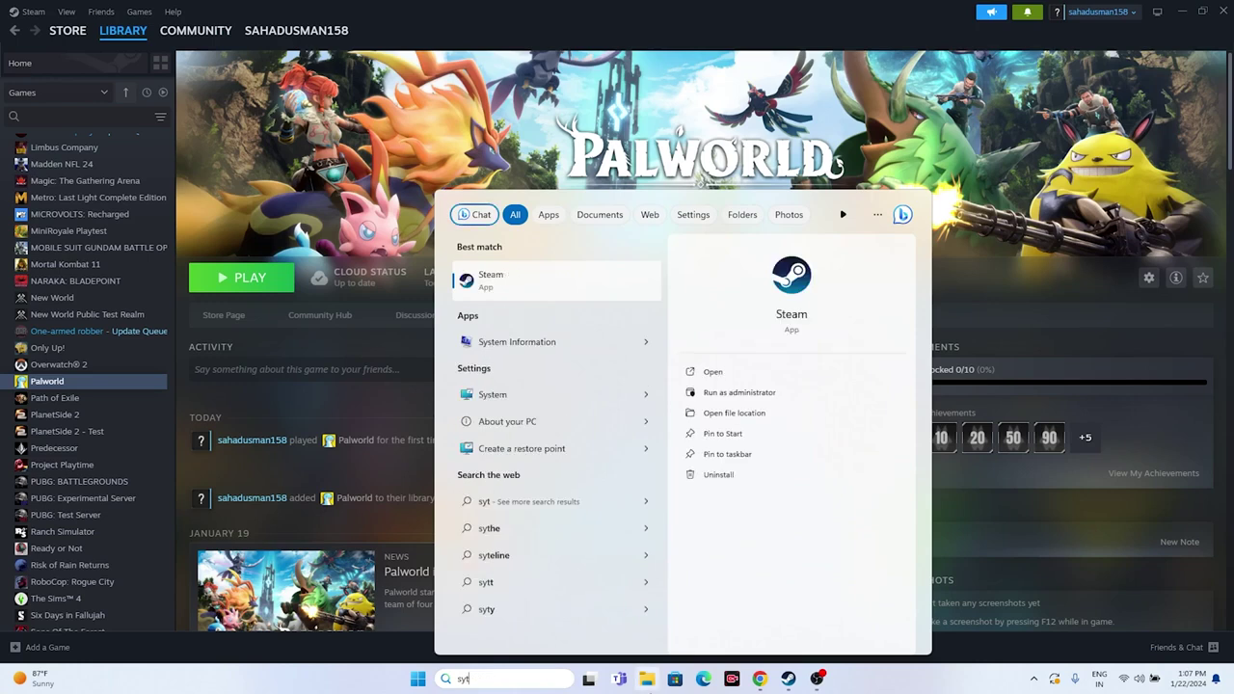
key("BackSpace")
type("stem")
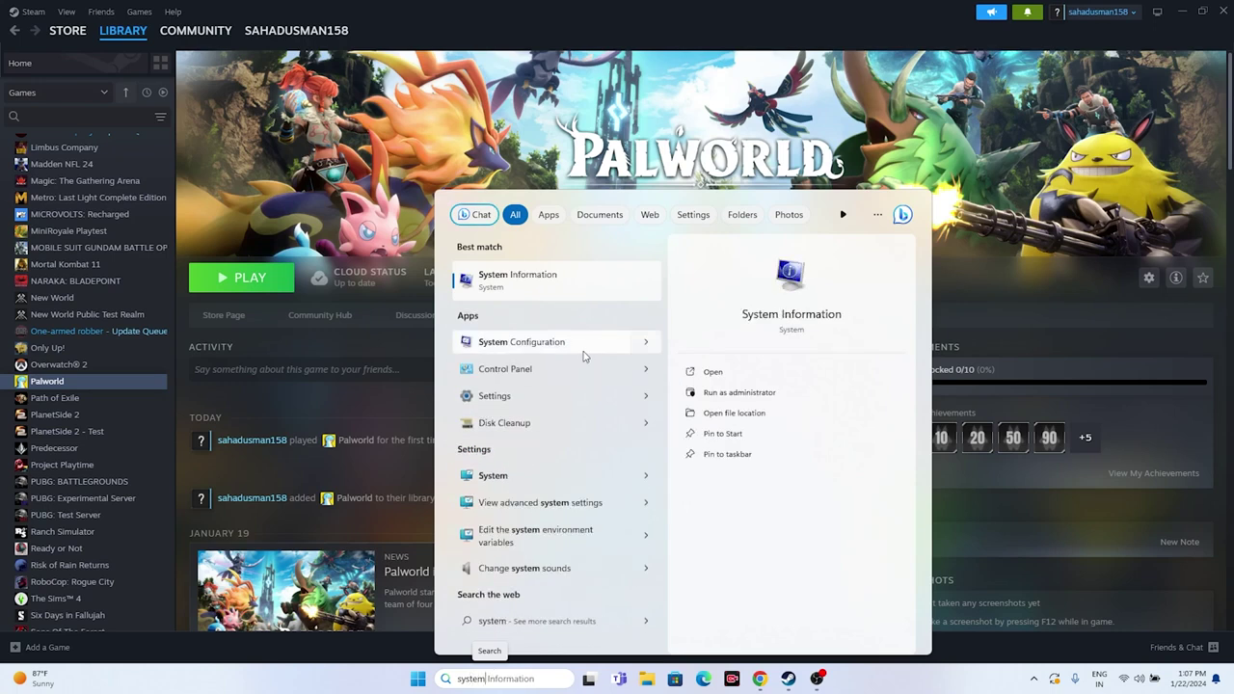
left_click(578, 345)
- Hide all Microsoft services, disable all remaining services, apply the configuration, and exit without restarting
left_click(514, 238)
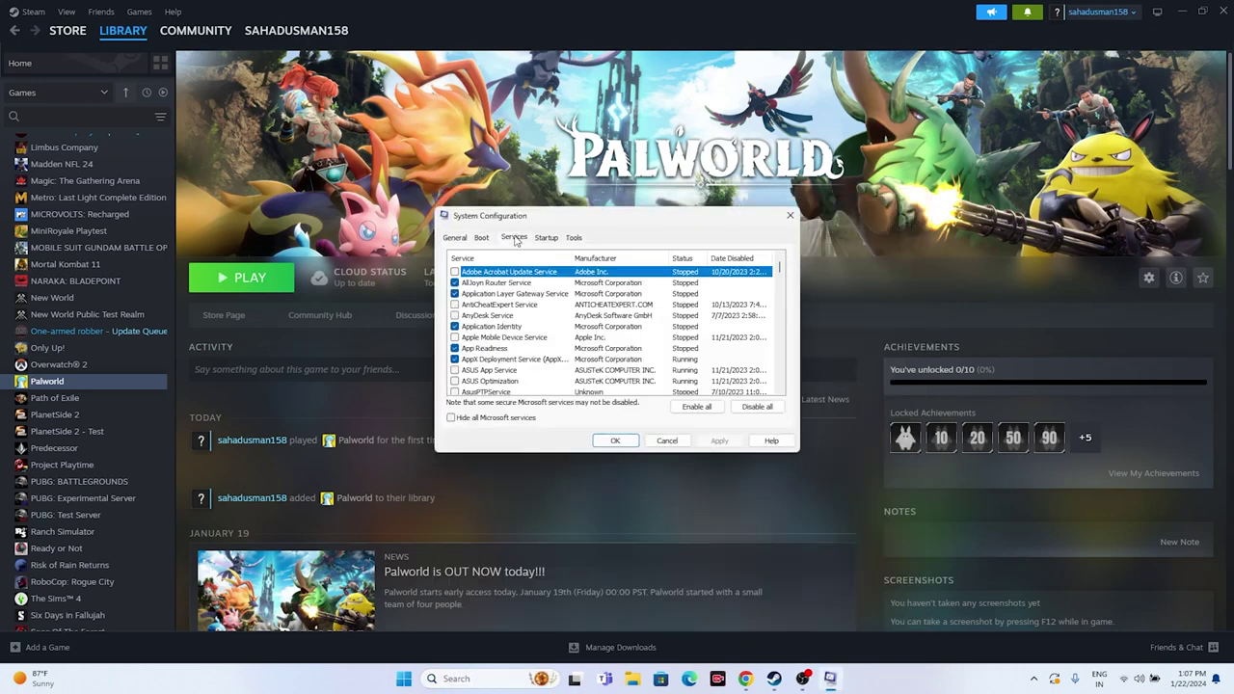
left_click(758, 406)
left_click(520, 417)
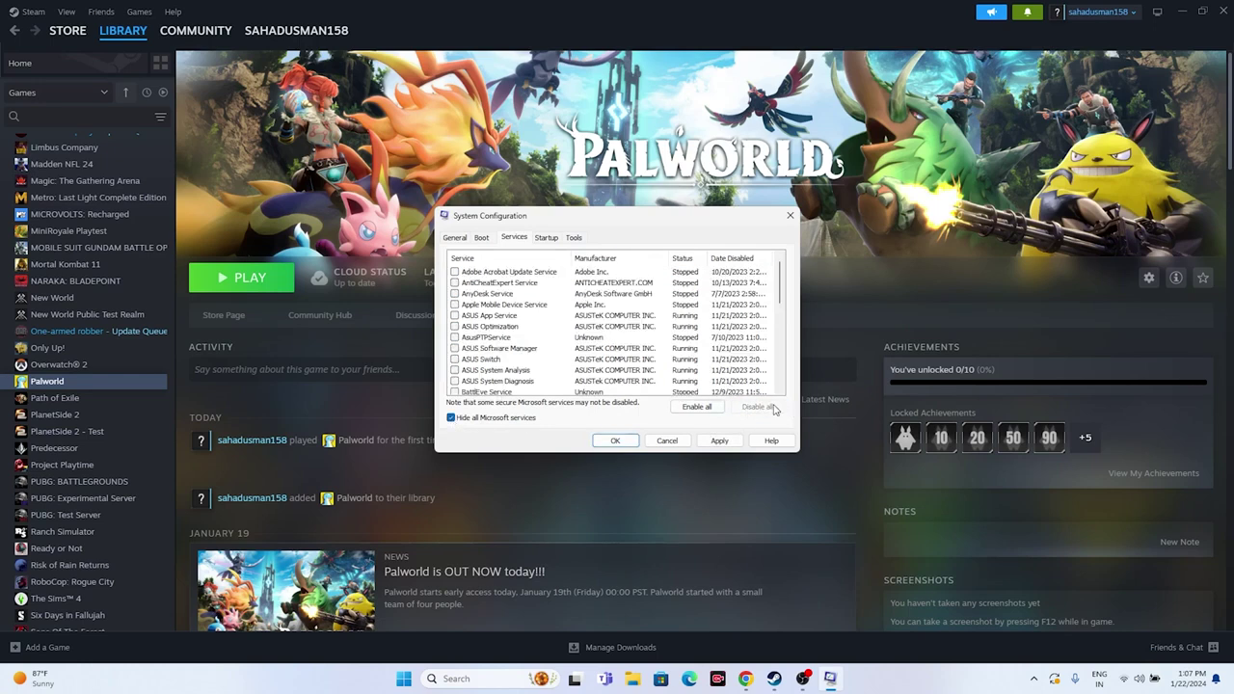
left_click(719, 440)
left_click(615, 440)
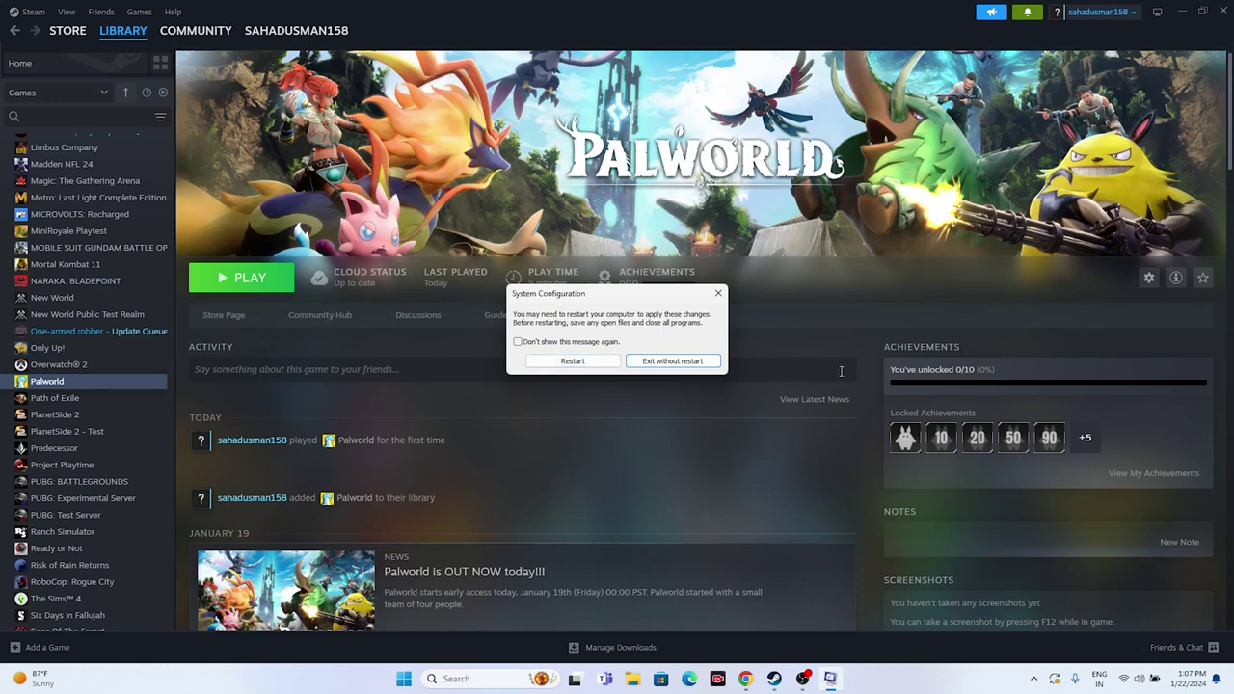
left_click(712, 361)
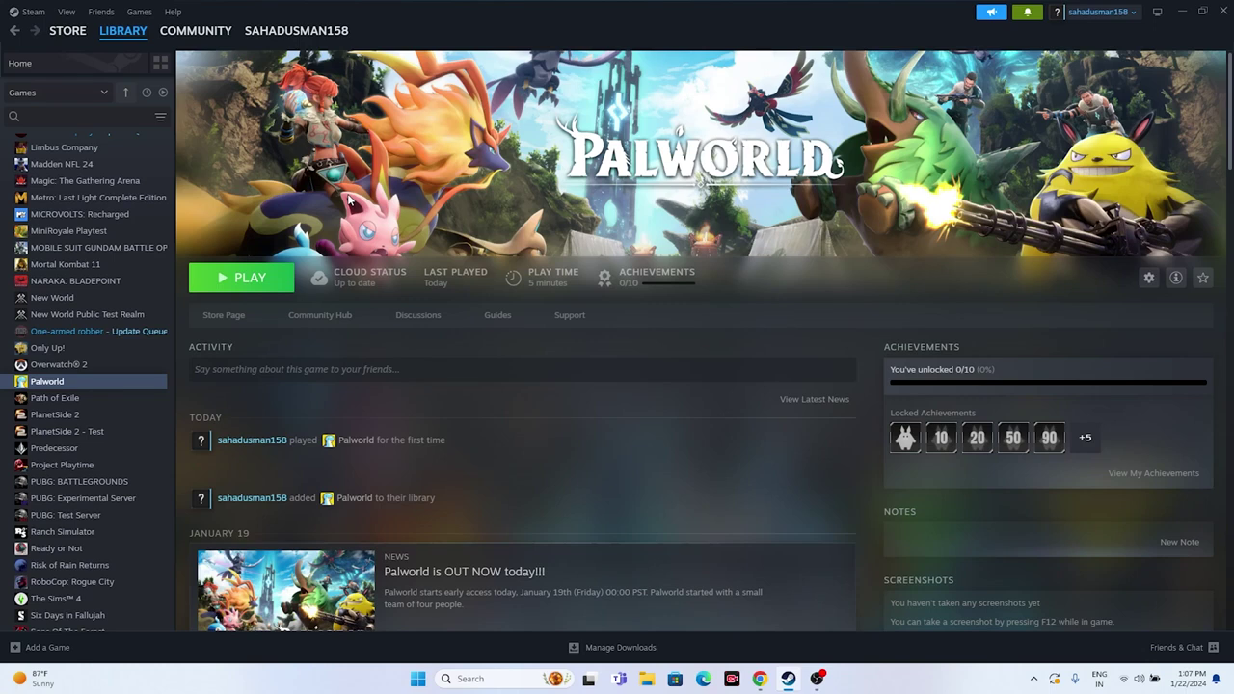
- Check the Steam Overlay while in-game option in Palworld's general properties, and close the properties
right_click(70, 383)
left_click(102, 484)
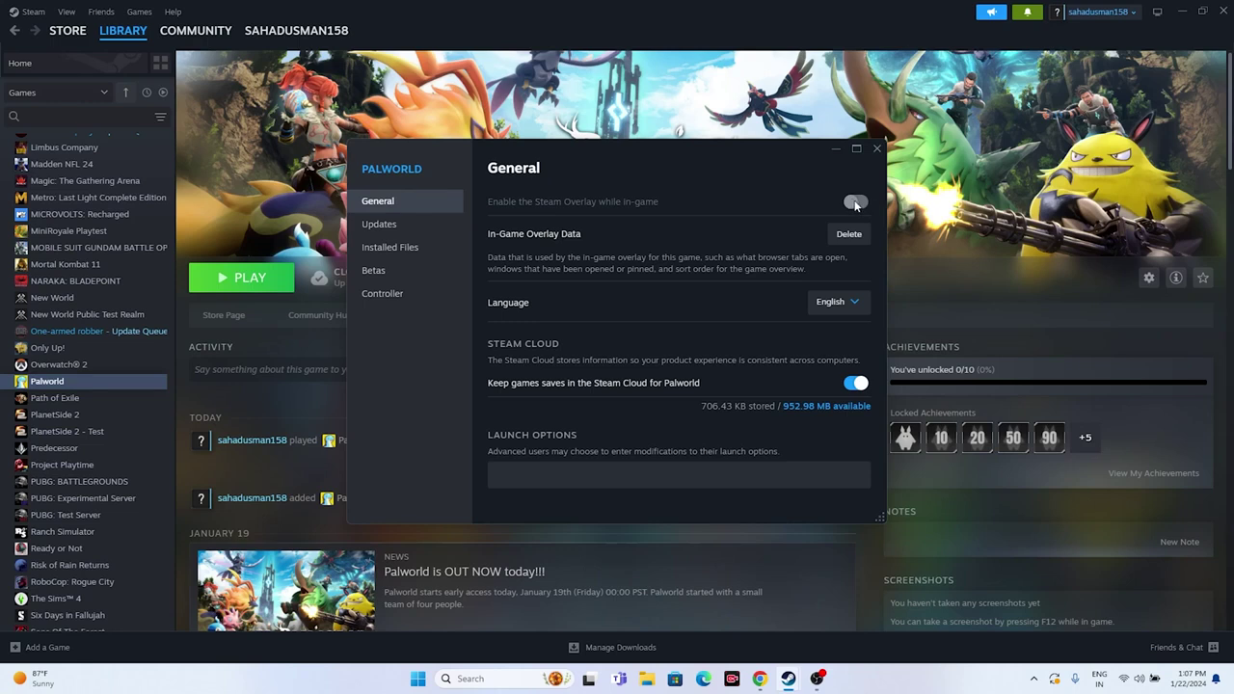
left_click(877, 151)
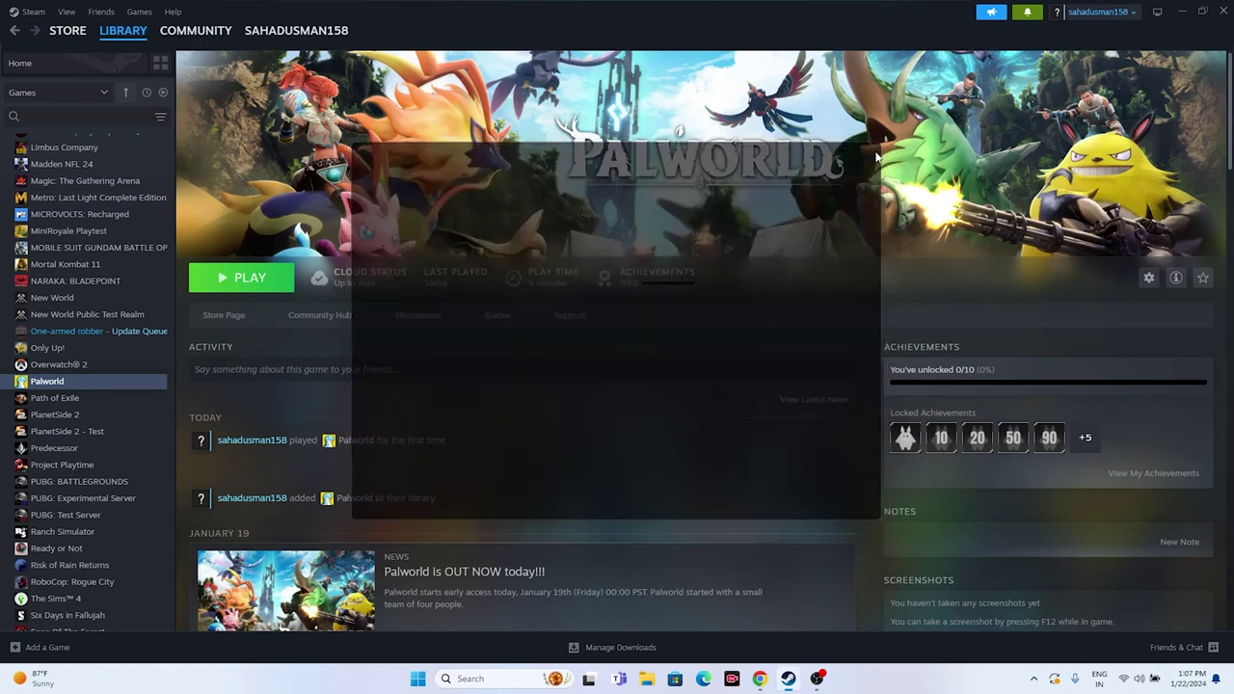
- Set Palworld's launch options to -dx12 in its properties and close them
right_click(69, 383)
left_click(89, 480)
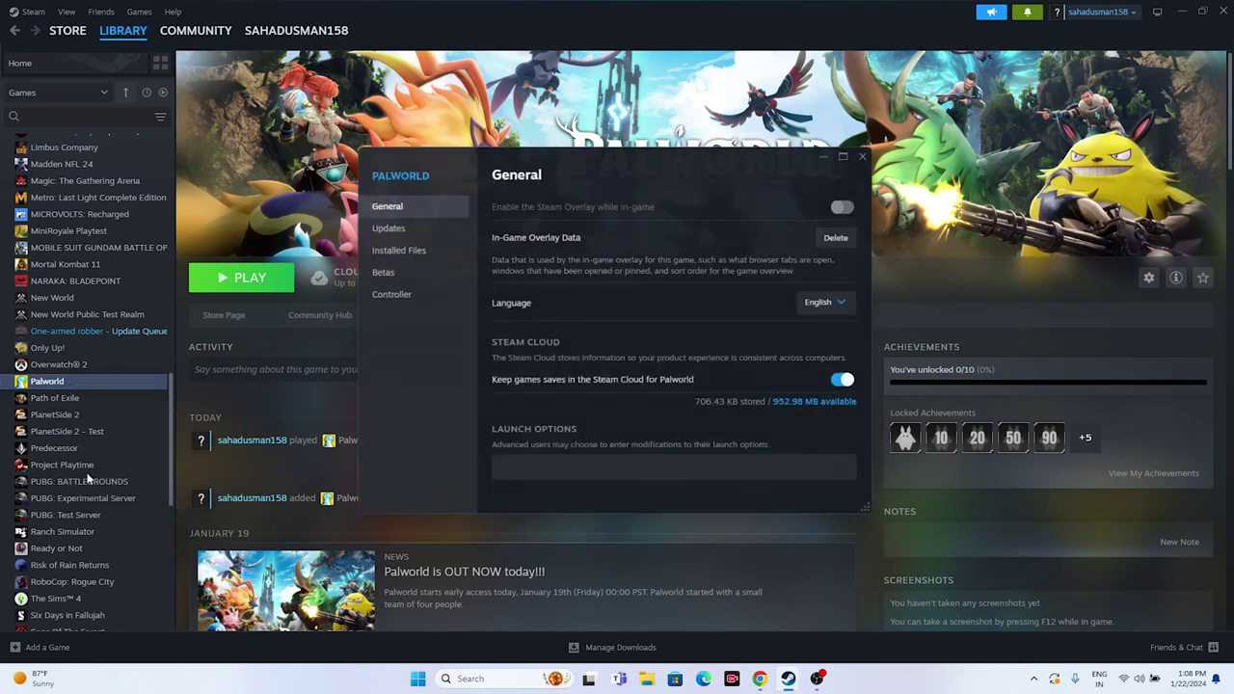
left_click(538, 477)
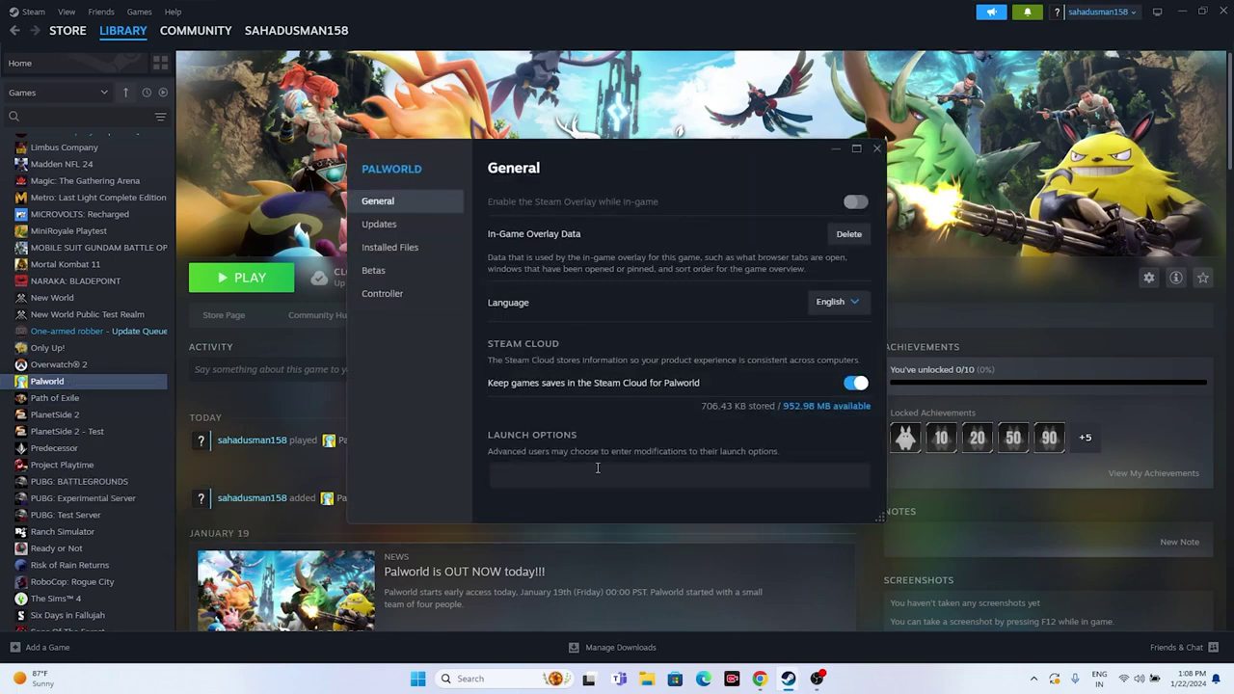
type("-dx11")
key("BackSpace")
type("2")
left_click(877, 151)
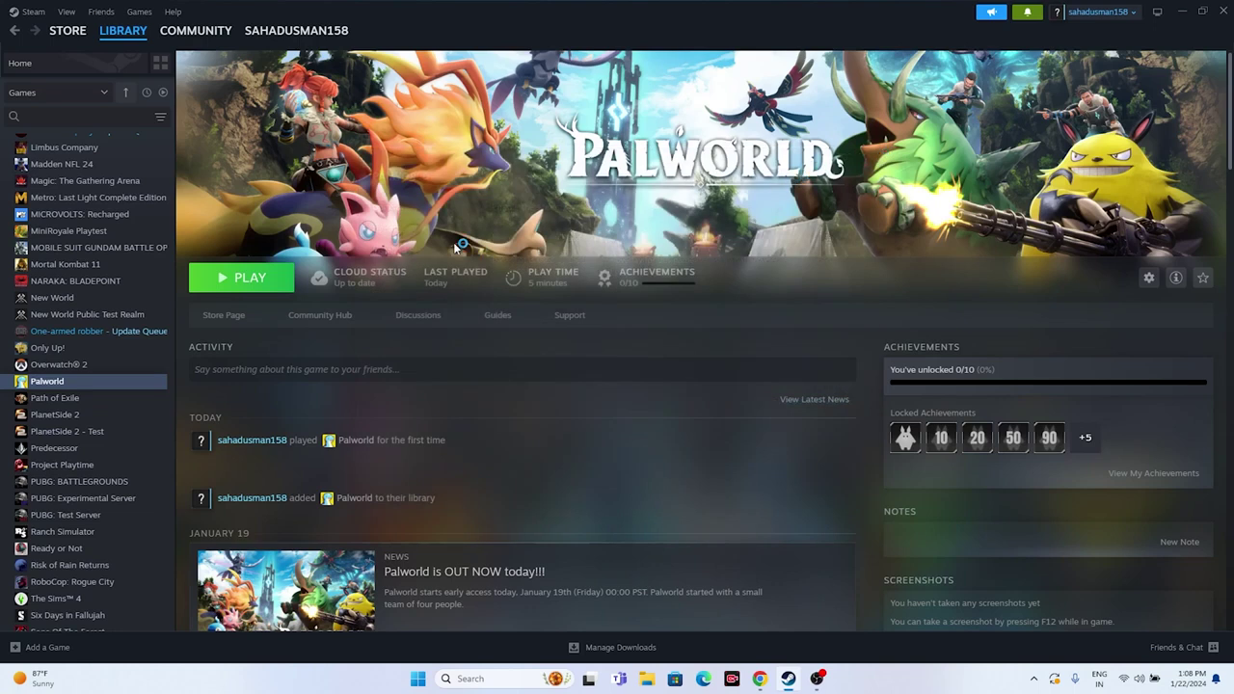
- Open Task Manager in a maximized window, examine the running apps and background processes, and close it
left_click(1180, 16)
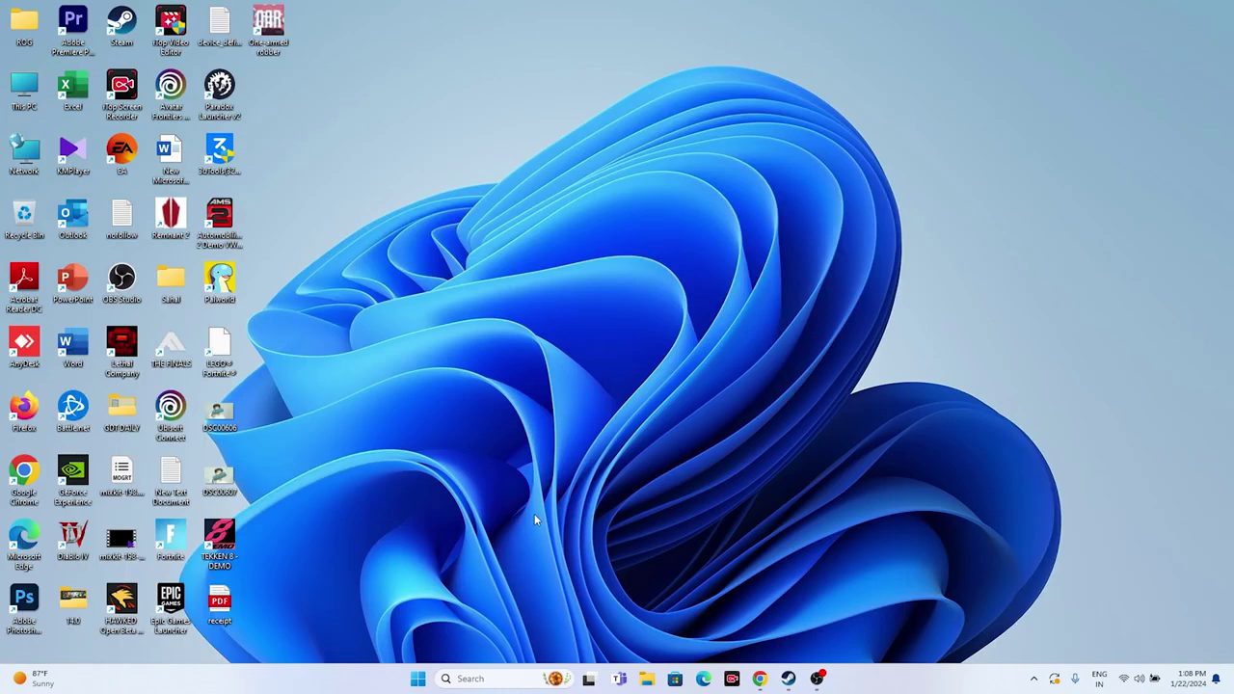
right_click(416, 680)
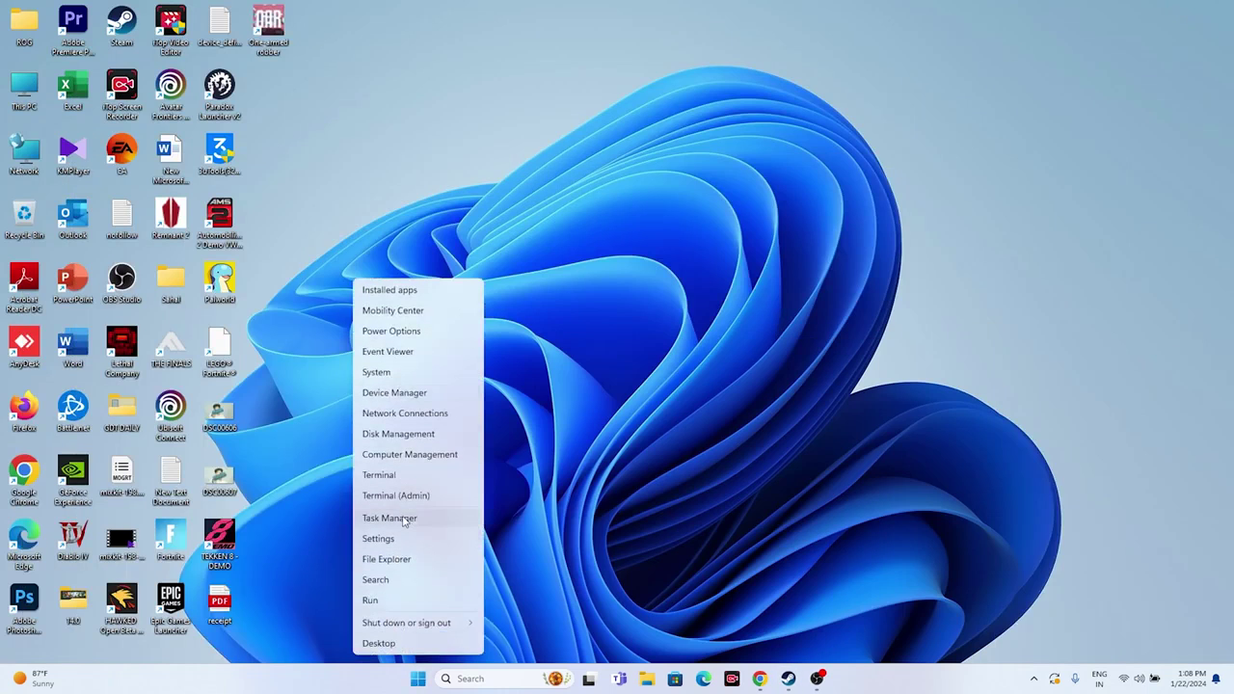
left_click(404, 519)
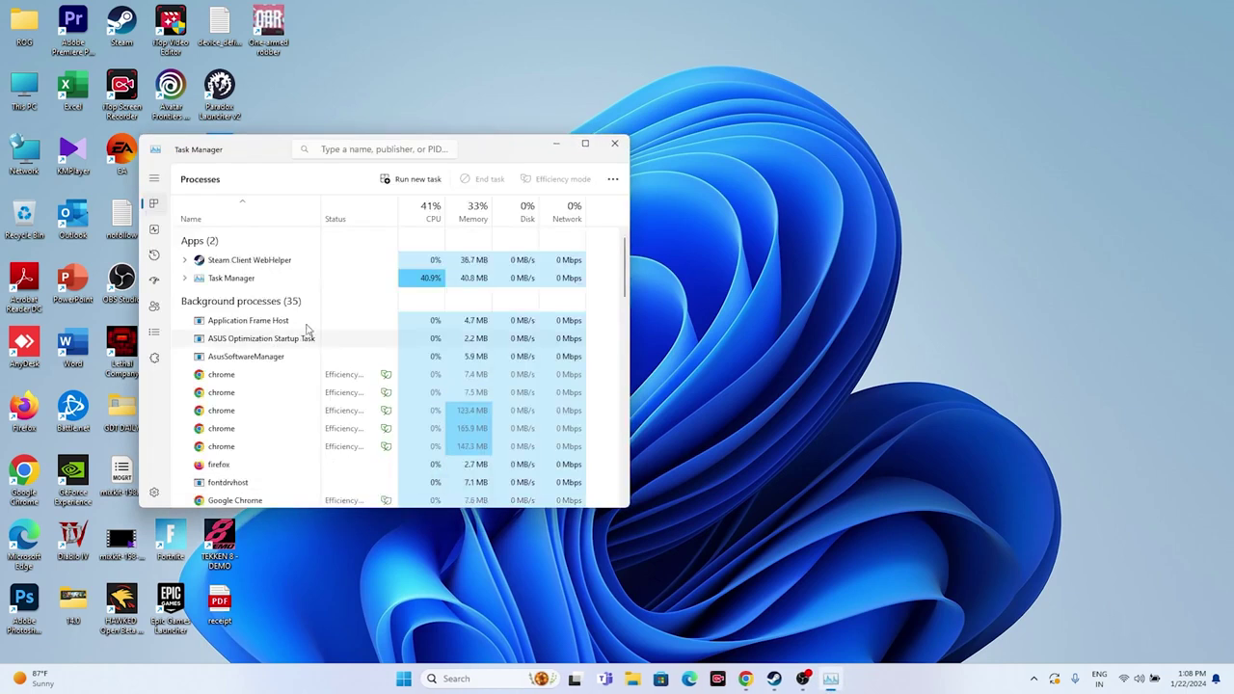
left_click(584, 143)
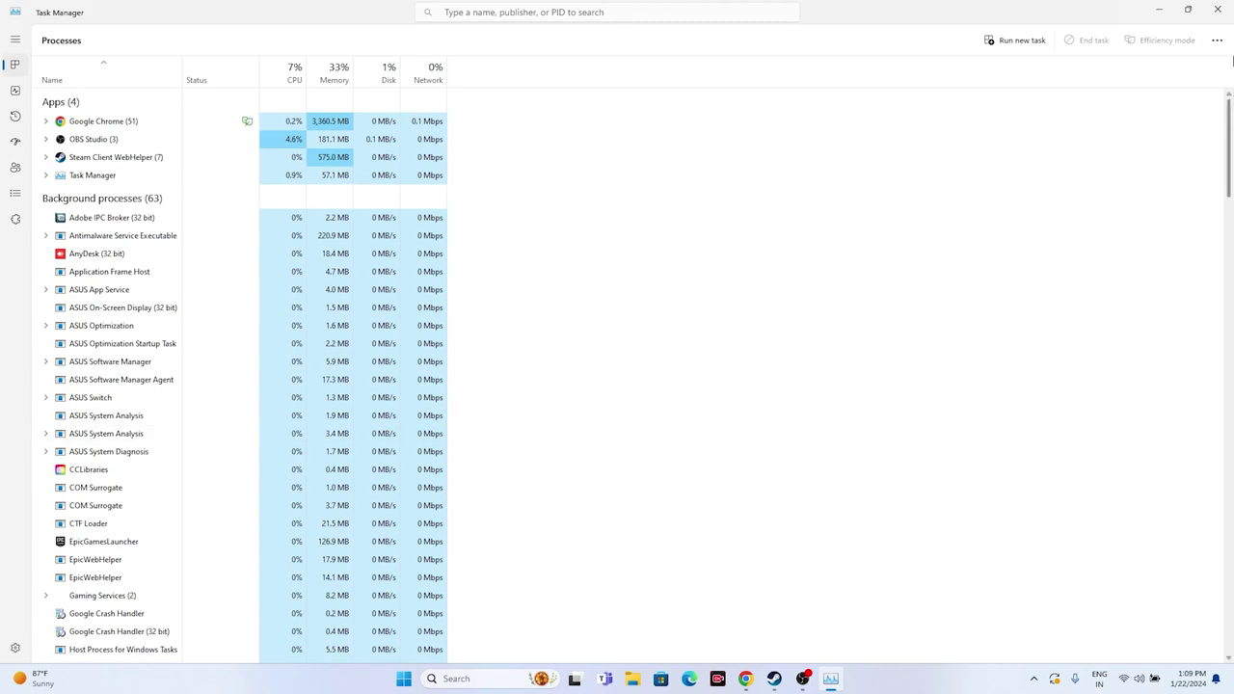
left_click(1216, 9)
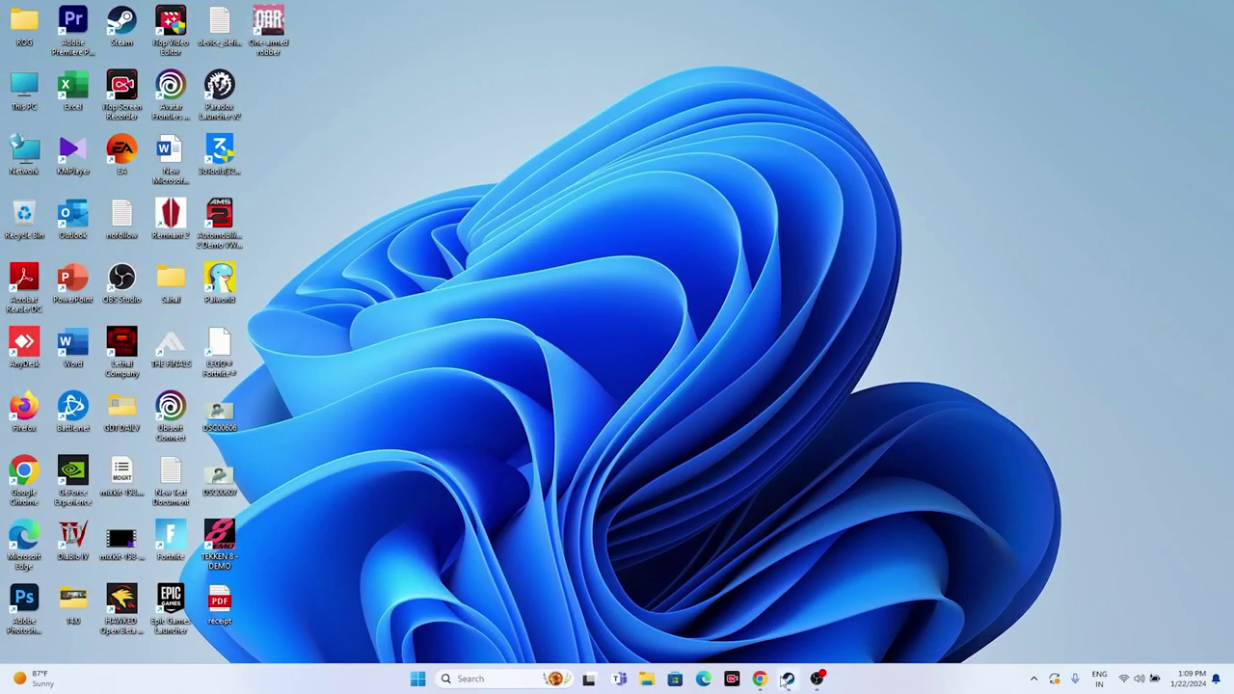
- Search Windows for "graphics" and open the Graphics settings page with its custom options for apps
left_click(789, 679)
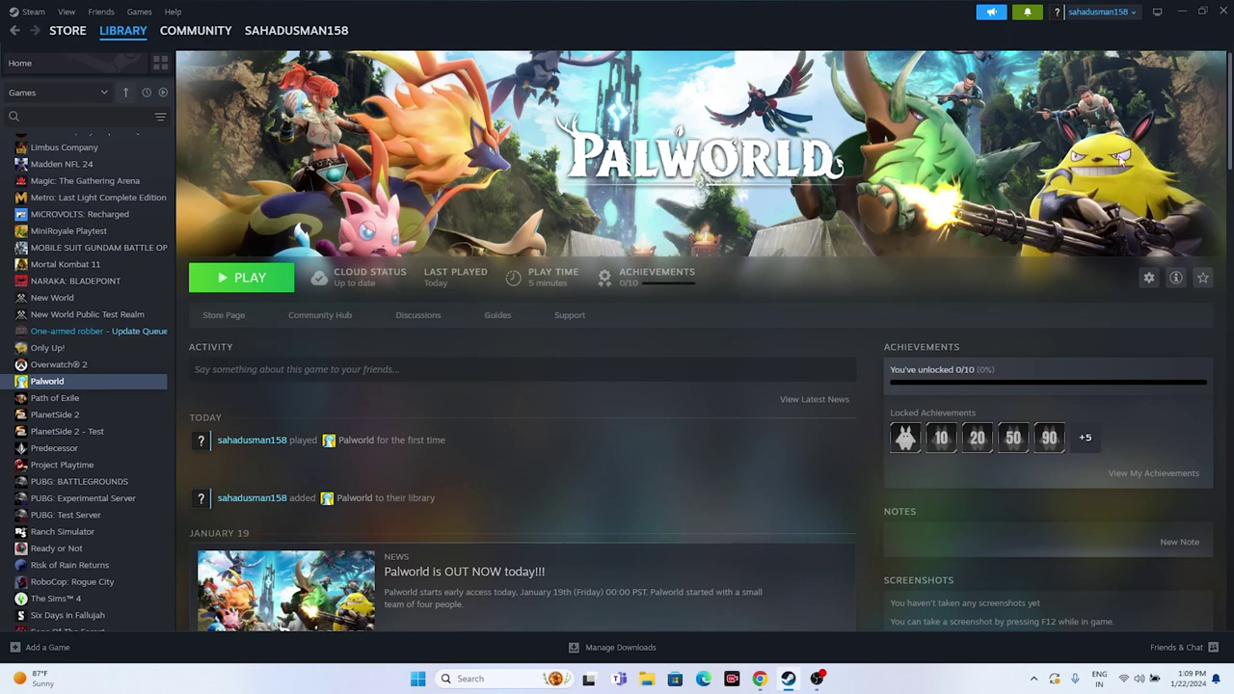
left_click(1182, 10)
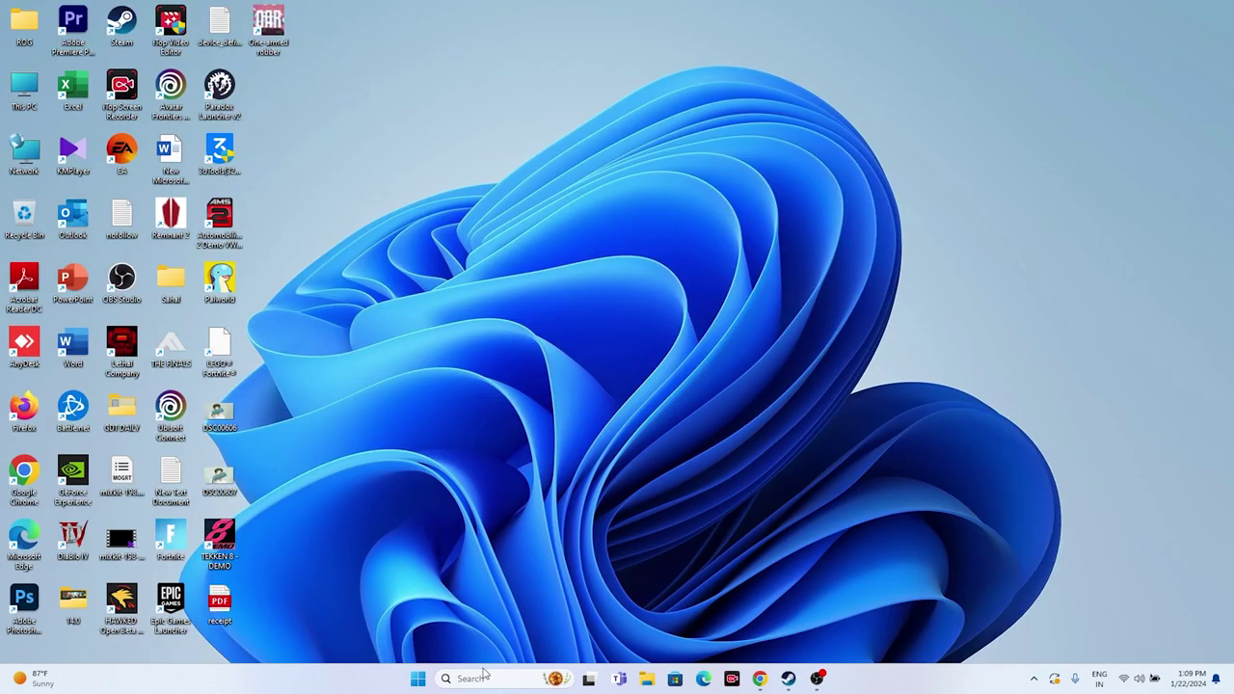
left_click(480, 678)
type("grap")
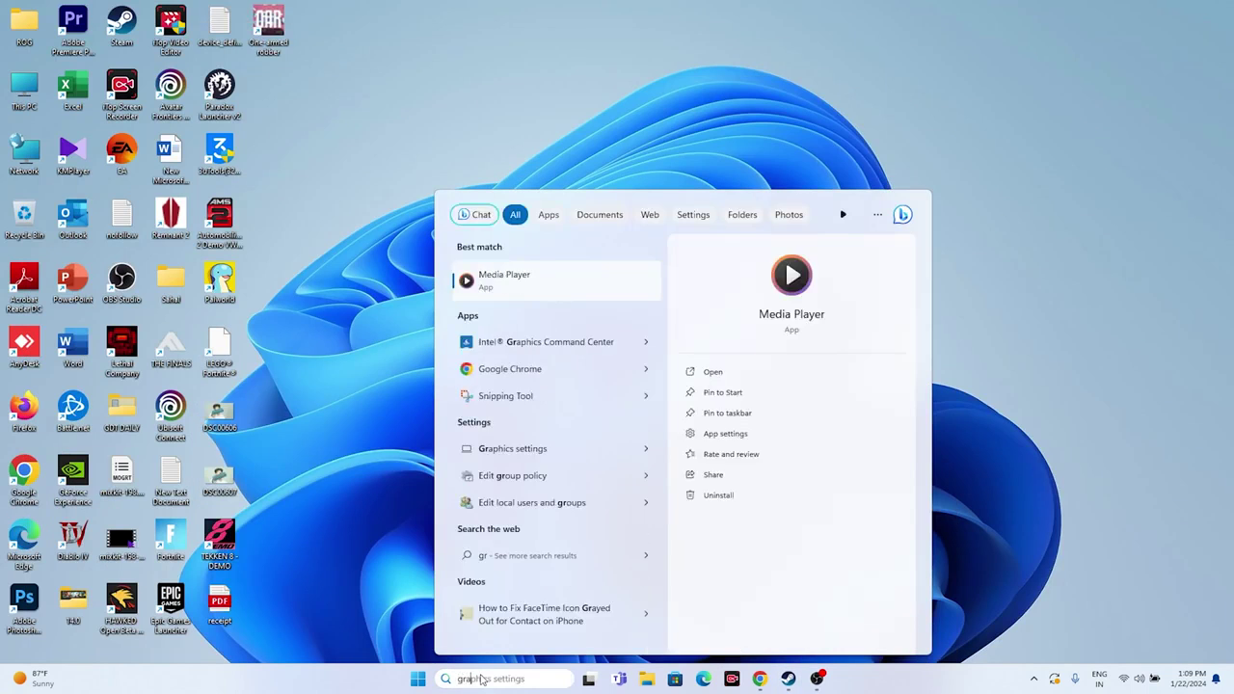
type("hics")
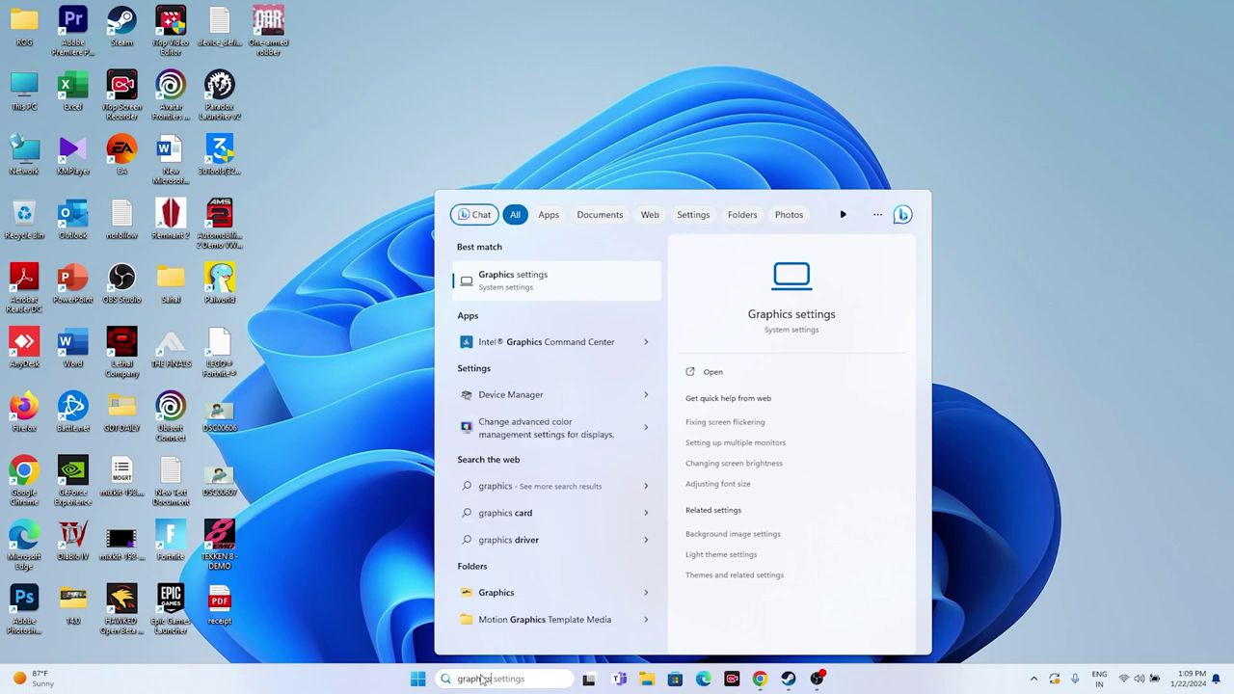
left_click(514, 289)
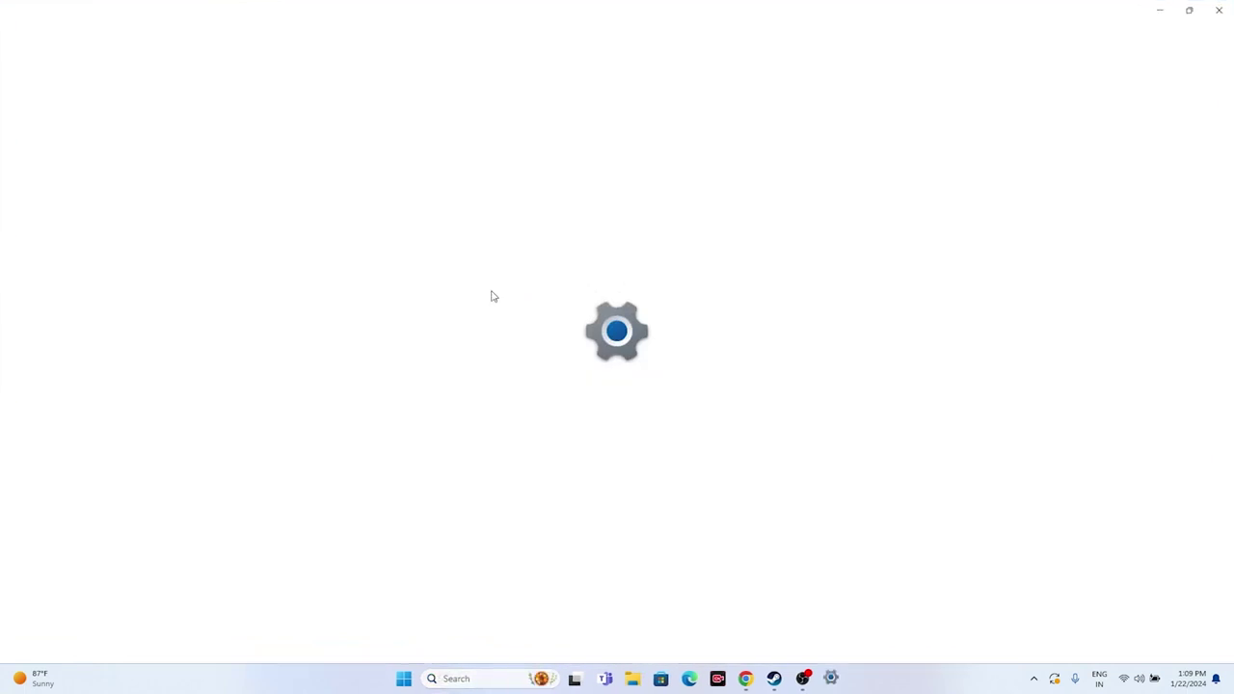
scroll(644, 284, "down", 3)
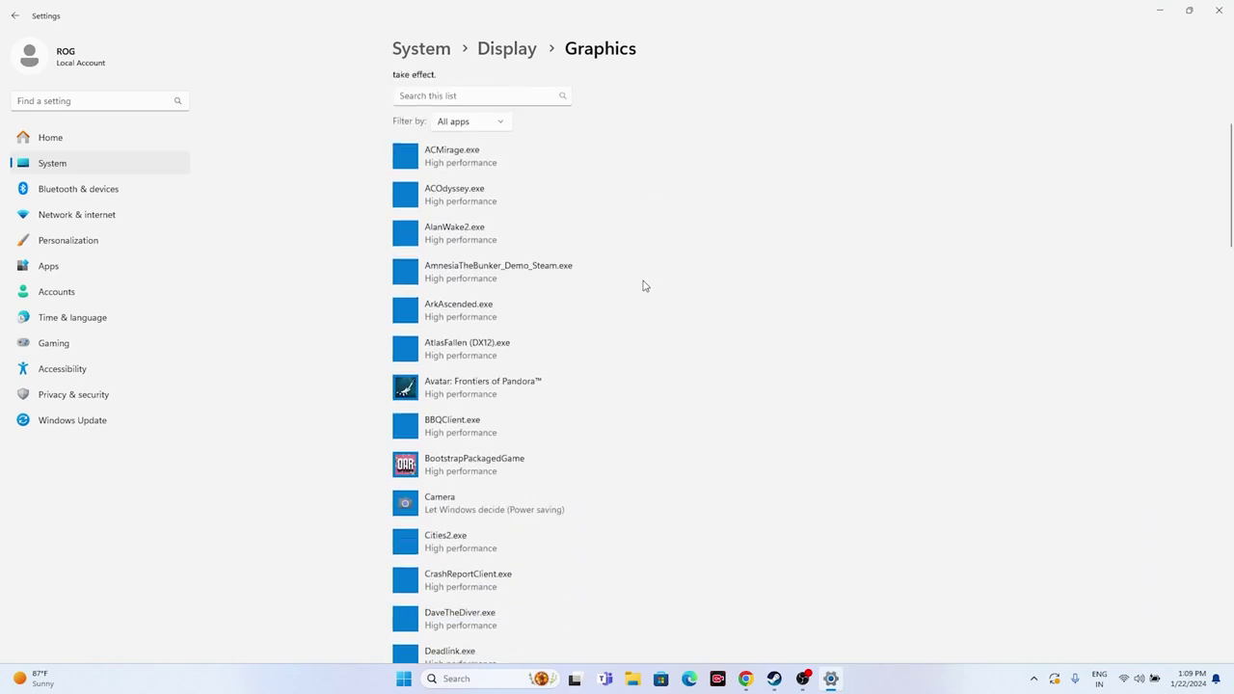
scroll(644, 285, "up", 3)
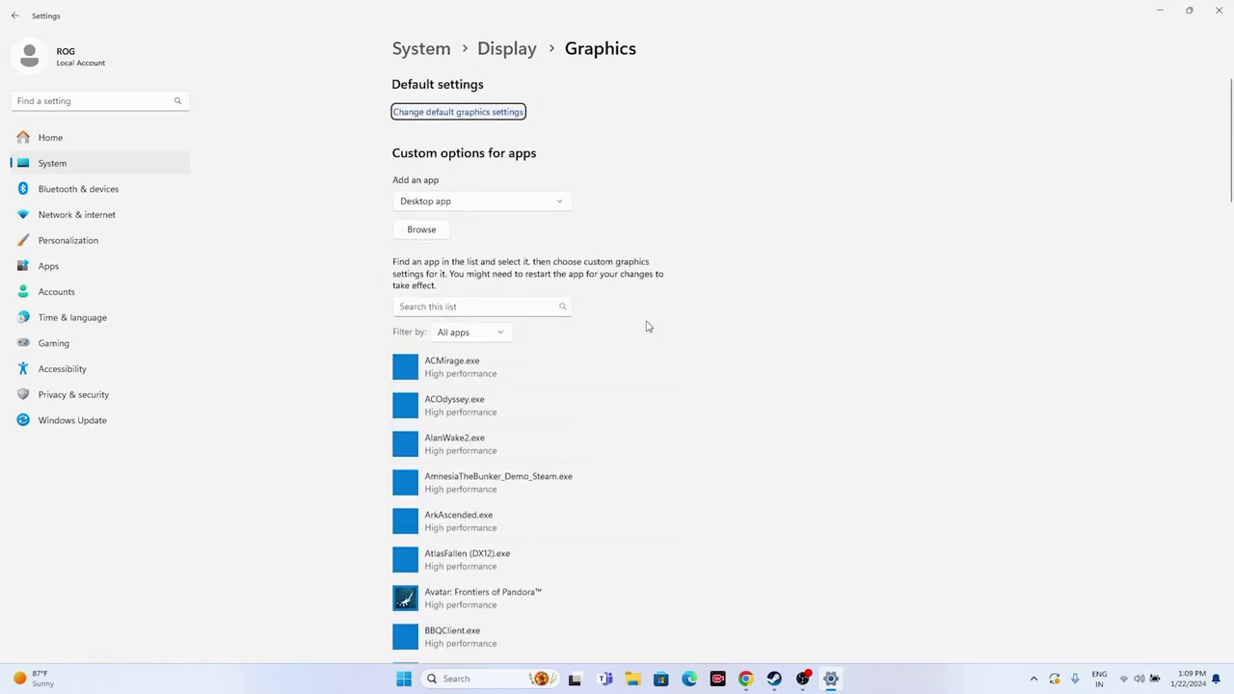
- Browse for a desktop app to add, going to C:\Program Files (x86)\Steam\steamapps\common
left_click(429, 233)
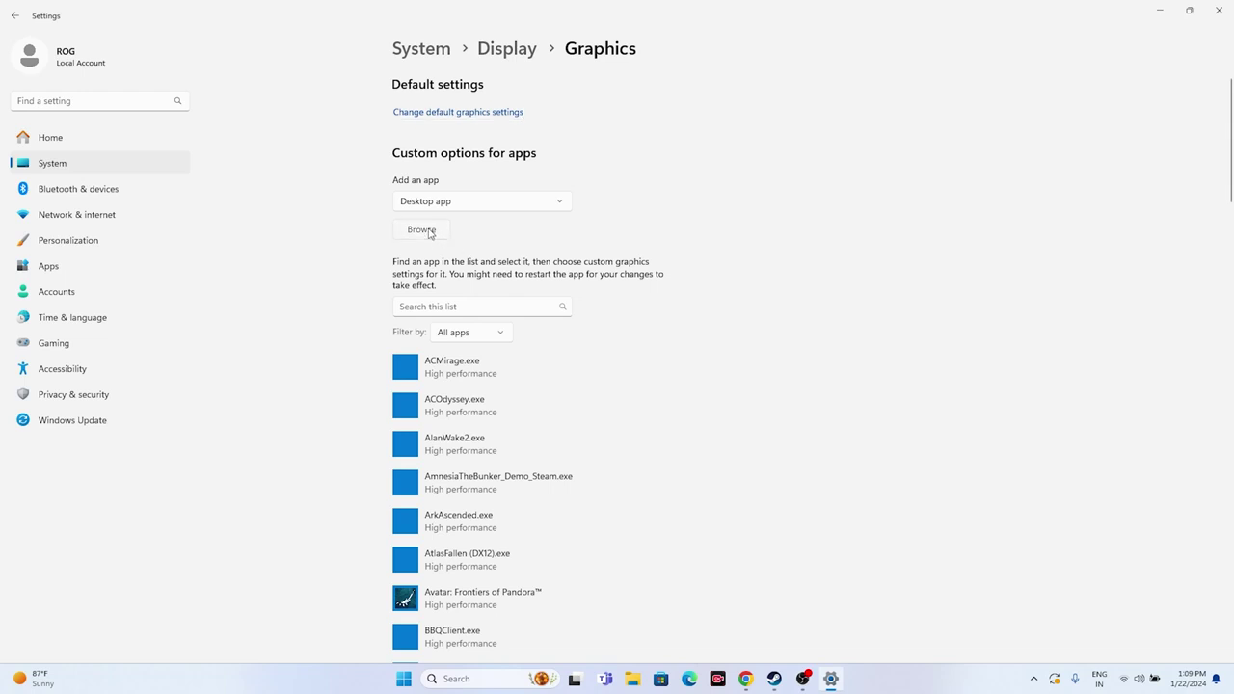
scroll(47, 222, "down", 4)
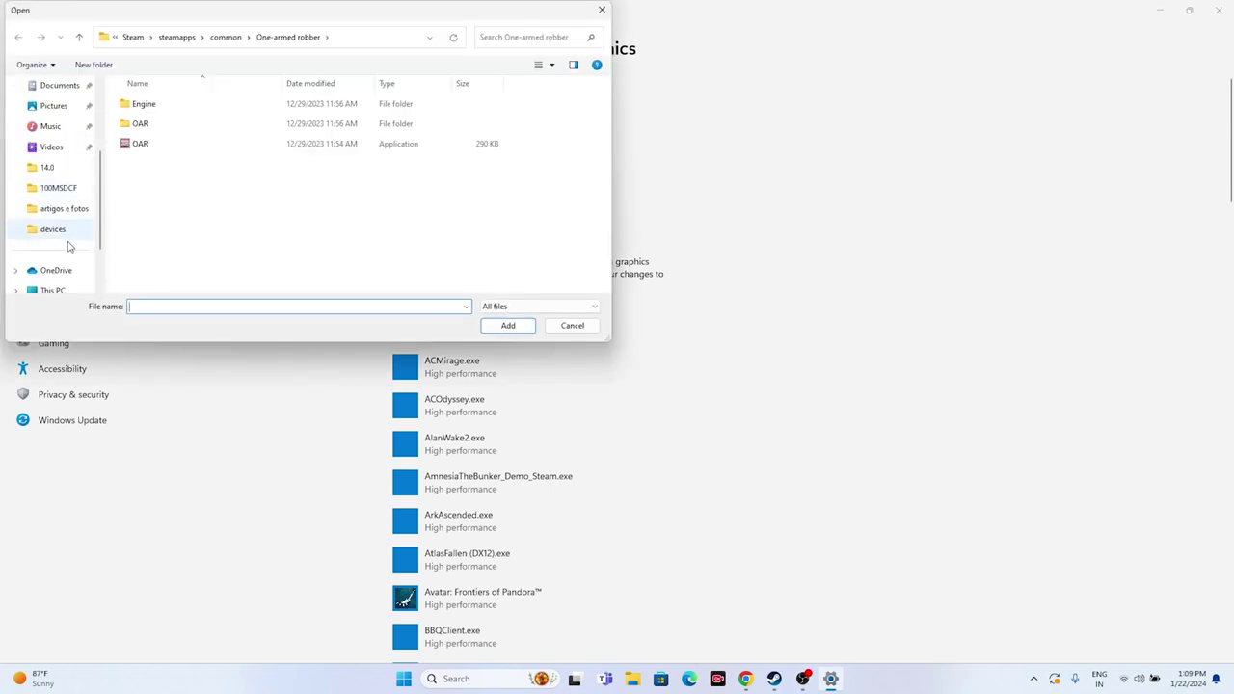
left_click(55, 231)
left_click(180, 125)
double_click(180, 125)
double_click(177, 222)
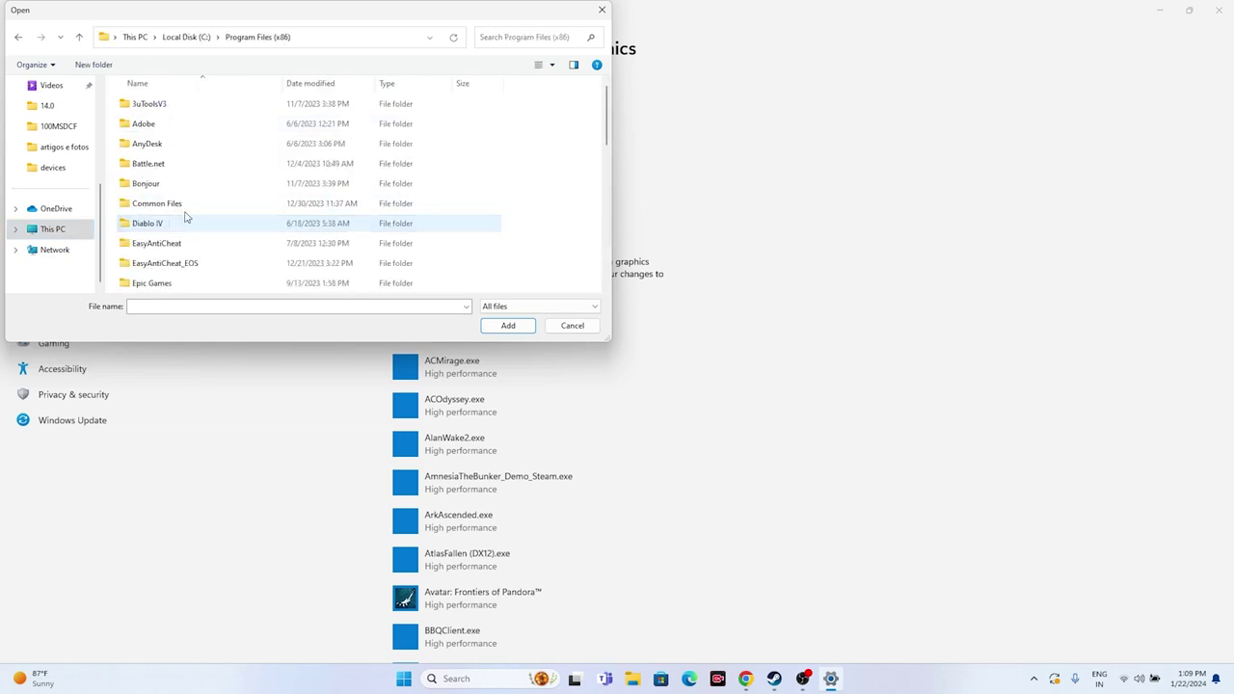
scroll(193, 193, "down", 2)
scroll(196, 185, "down", 3)
double_click(196, 185)
scroll(196, 186, "down", 5)
double_click(174, 163)
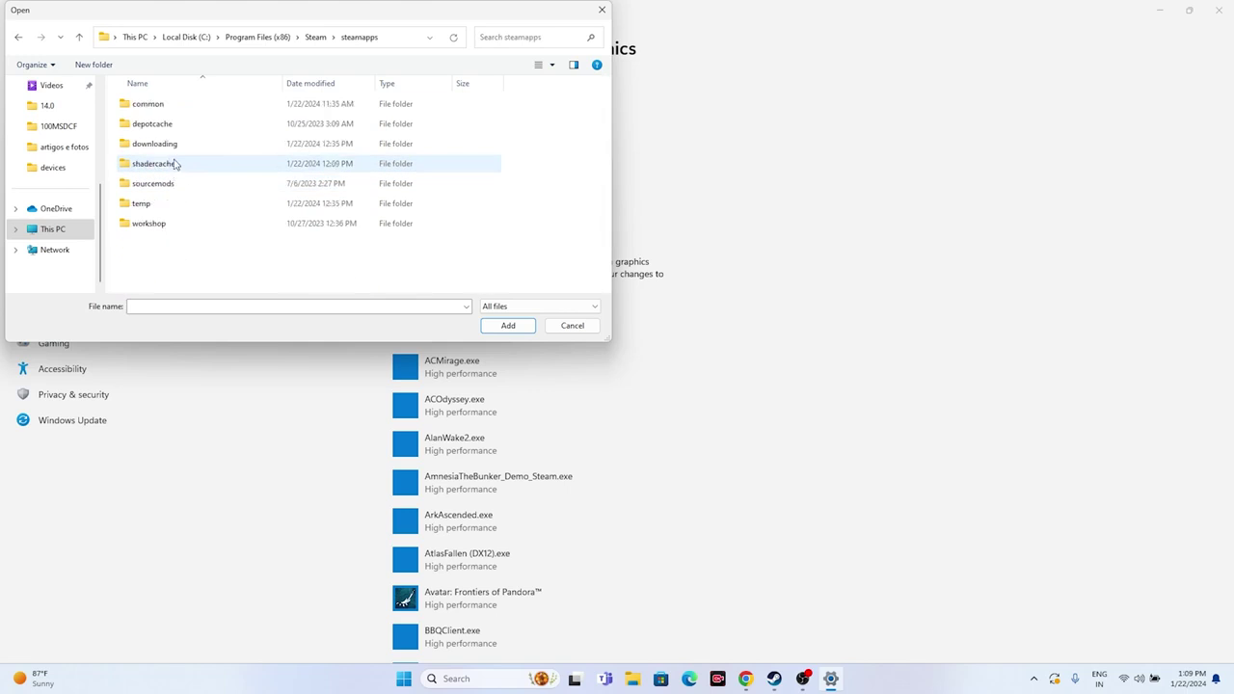
double_click(155, 104)
- Open the Palworld folder and add the Palworld application to the custom graphics app list
scroll(174, 183, "down", 8)
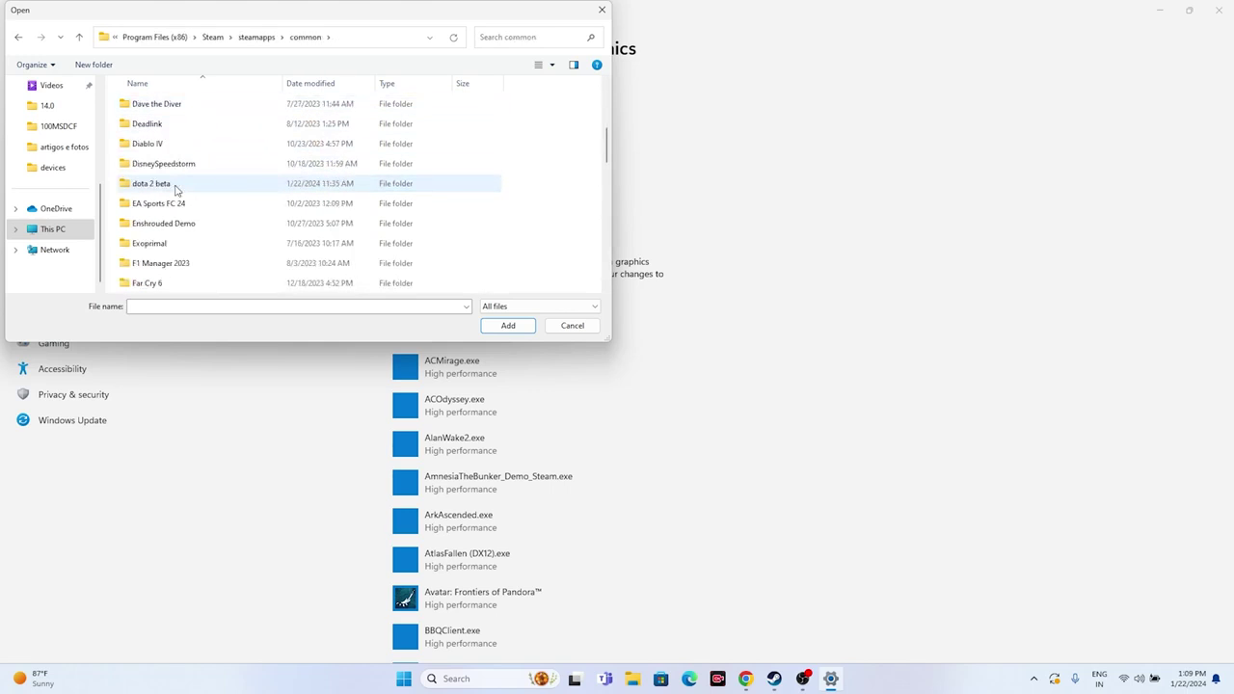
scroll(176, 189, "down", 7)
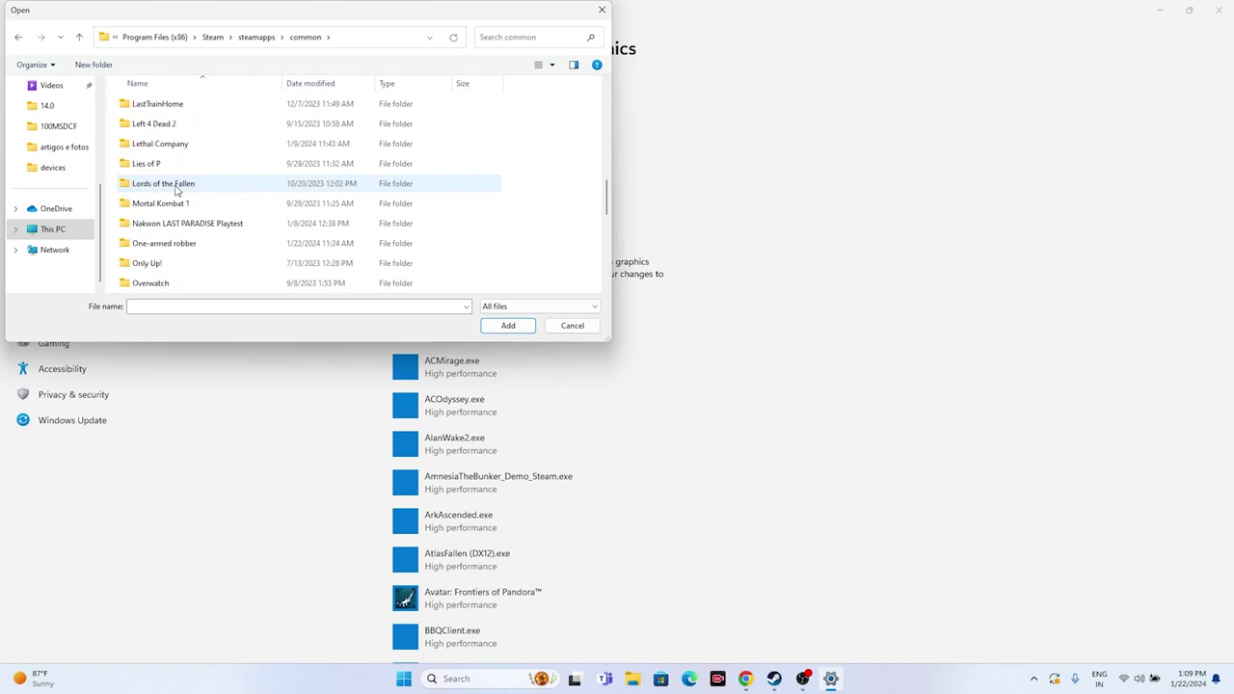
scroll(176, 190, "down", 1)
left_click(173, 130)
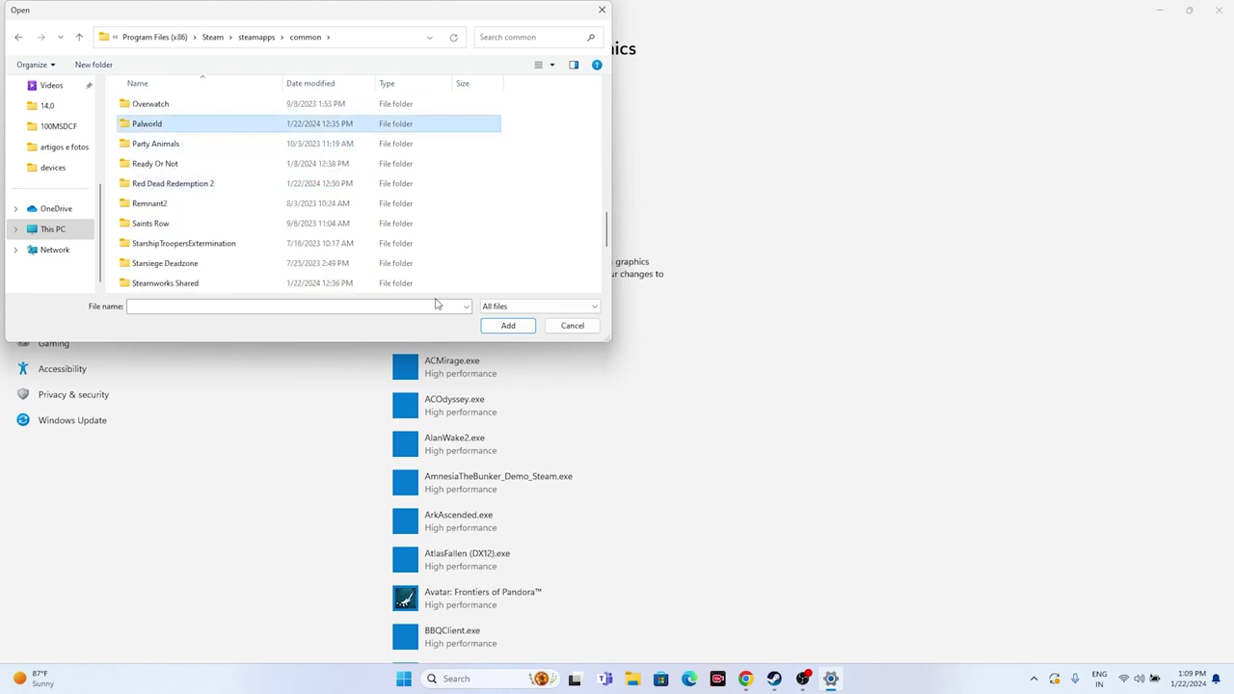
double_click(172, 128)
left_click(179, 147)
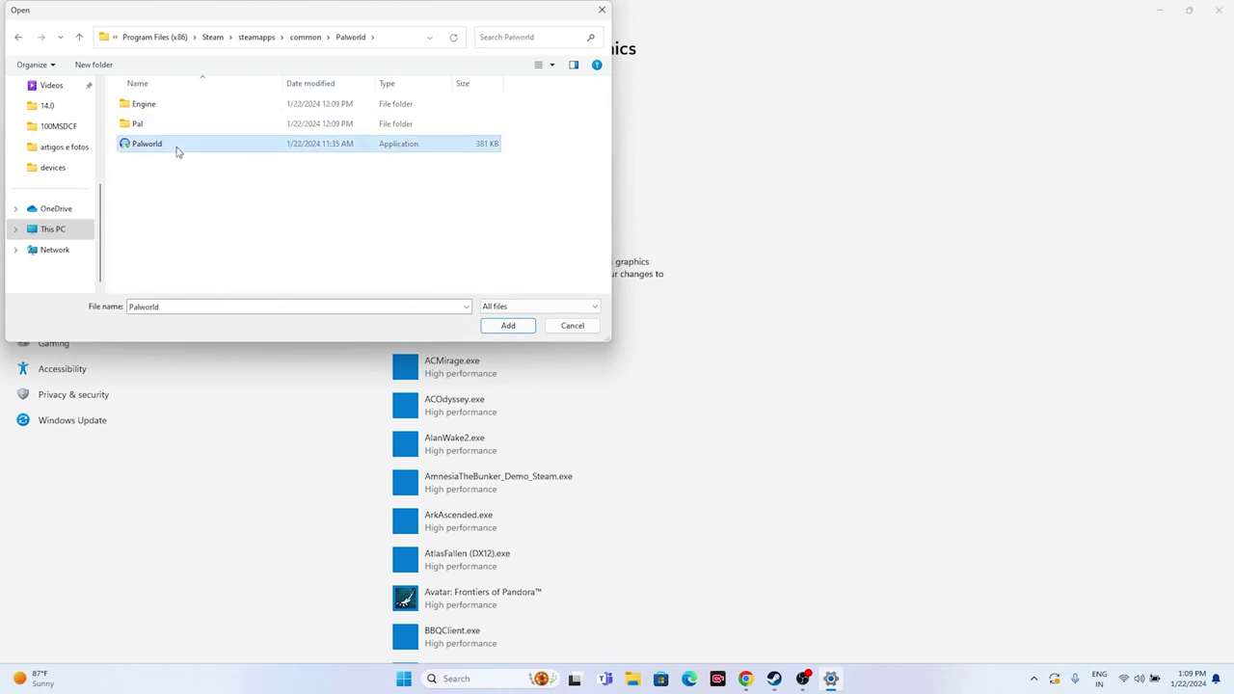
left_click(508, 326)
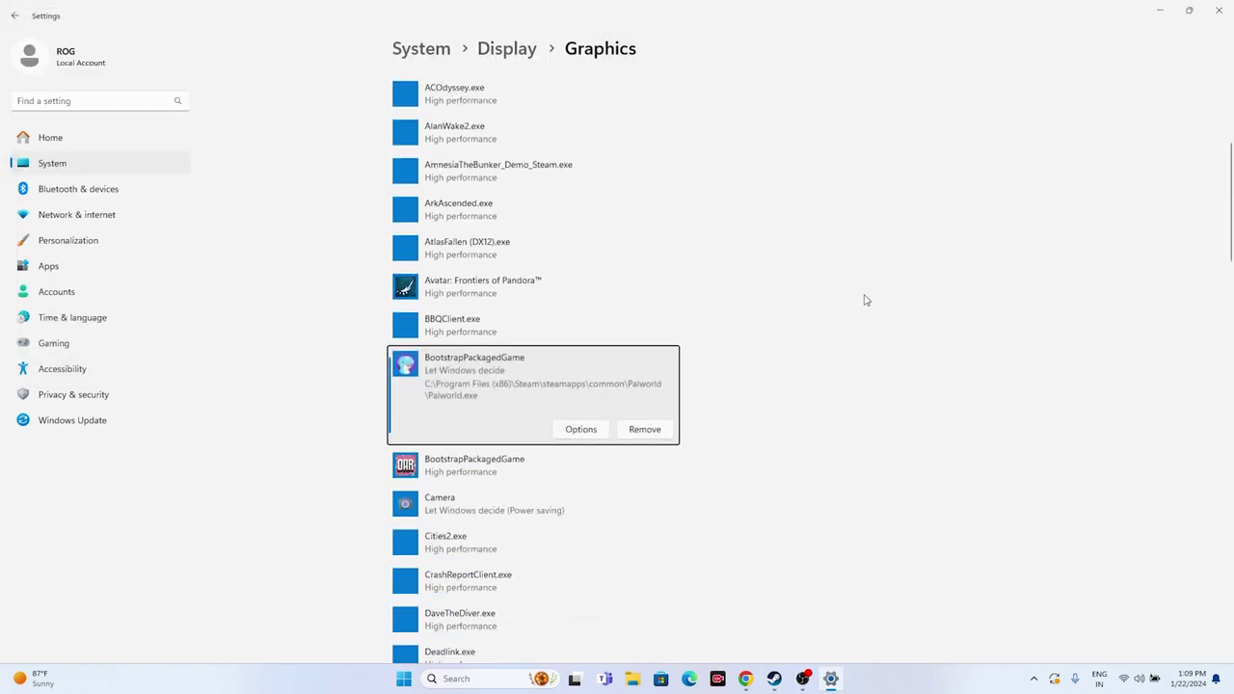
- Set the graphics preference of the Palworld.exe entry to High performance, save it, and close Settings
left_click(578, 429)
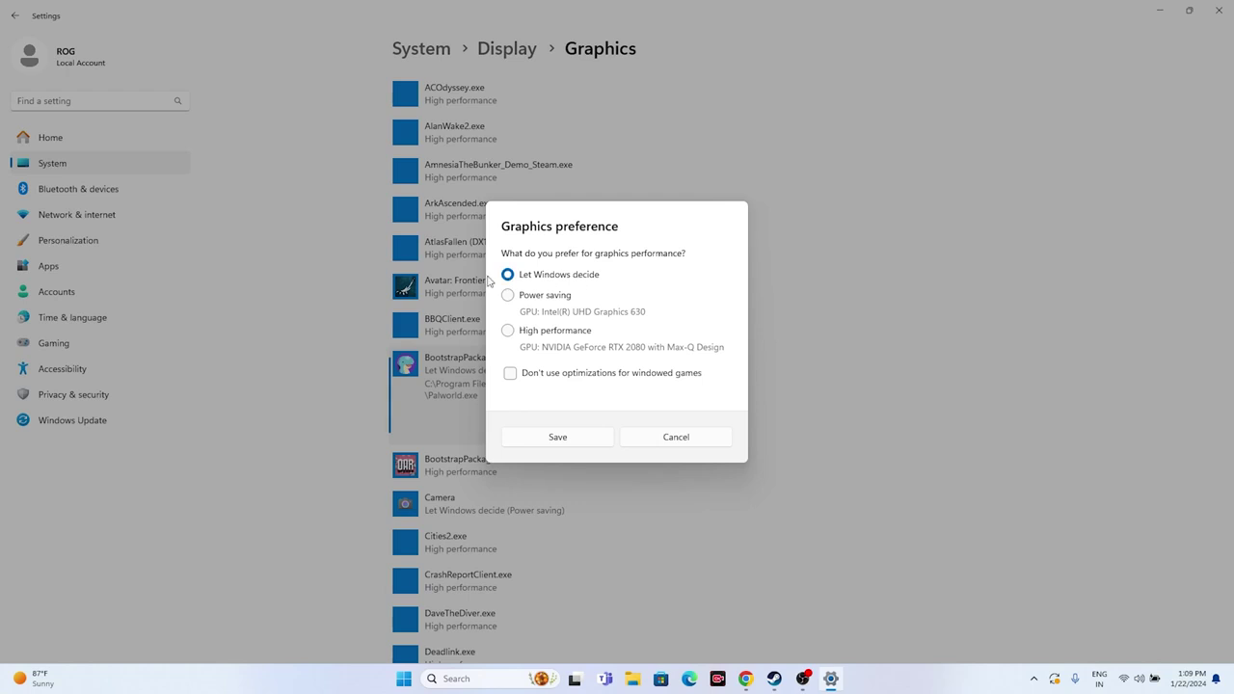
left_click(507, 331)
left_click(559, 438)
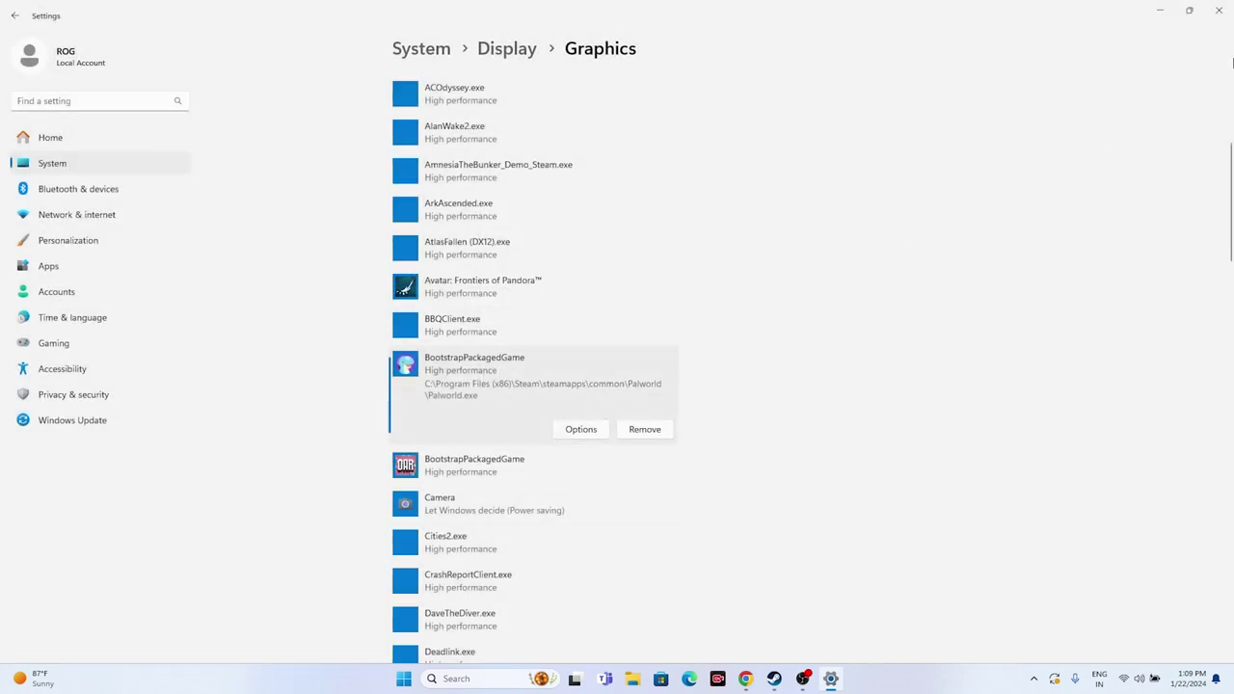
left_click(1218, 9)
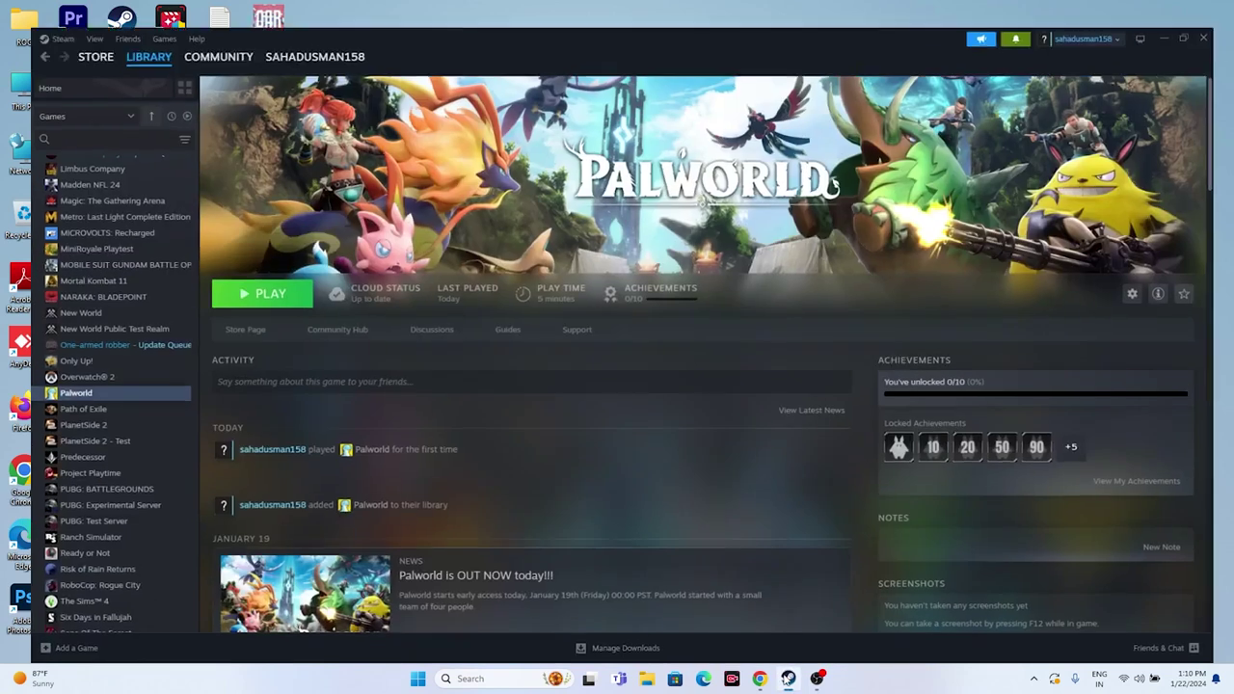
- Search Windows for "view", open the advanced system settings, and go through the advanced performance options to Virtual Memory
left_click(789, 679)
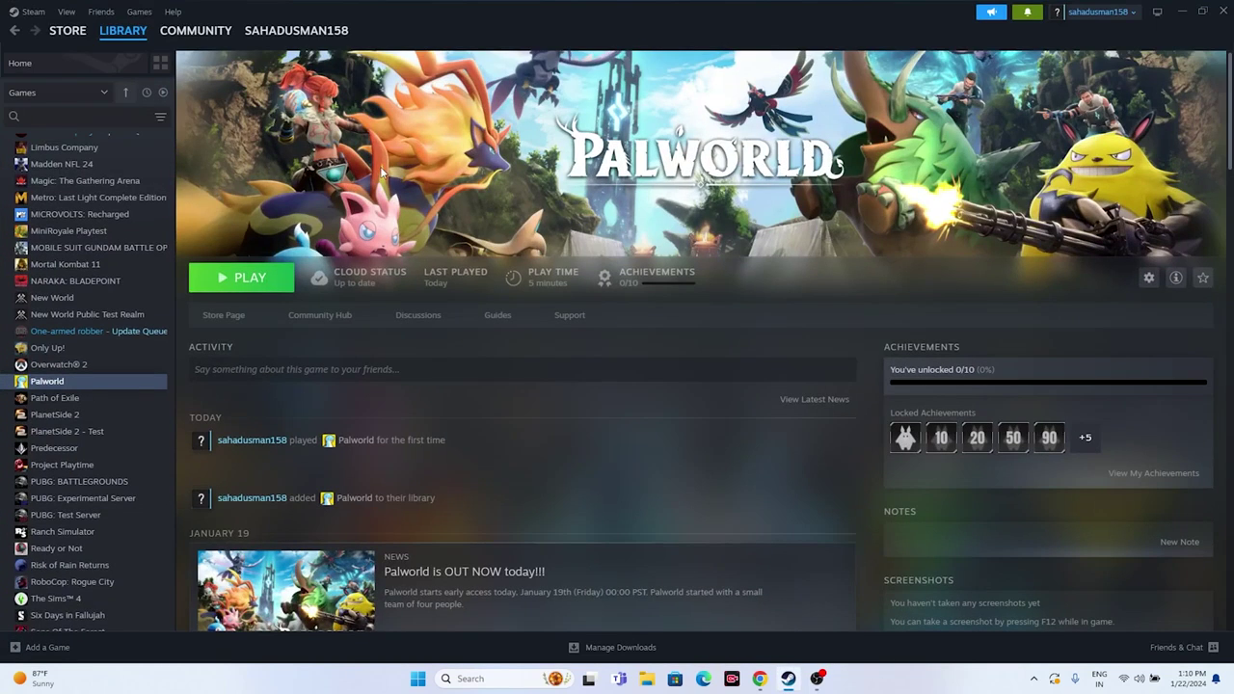
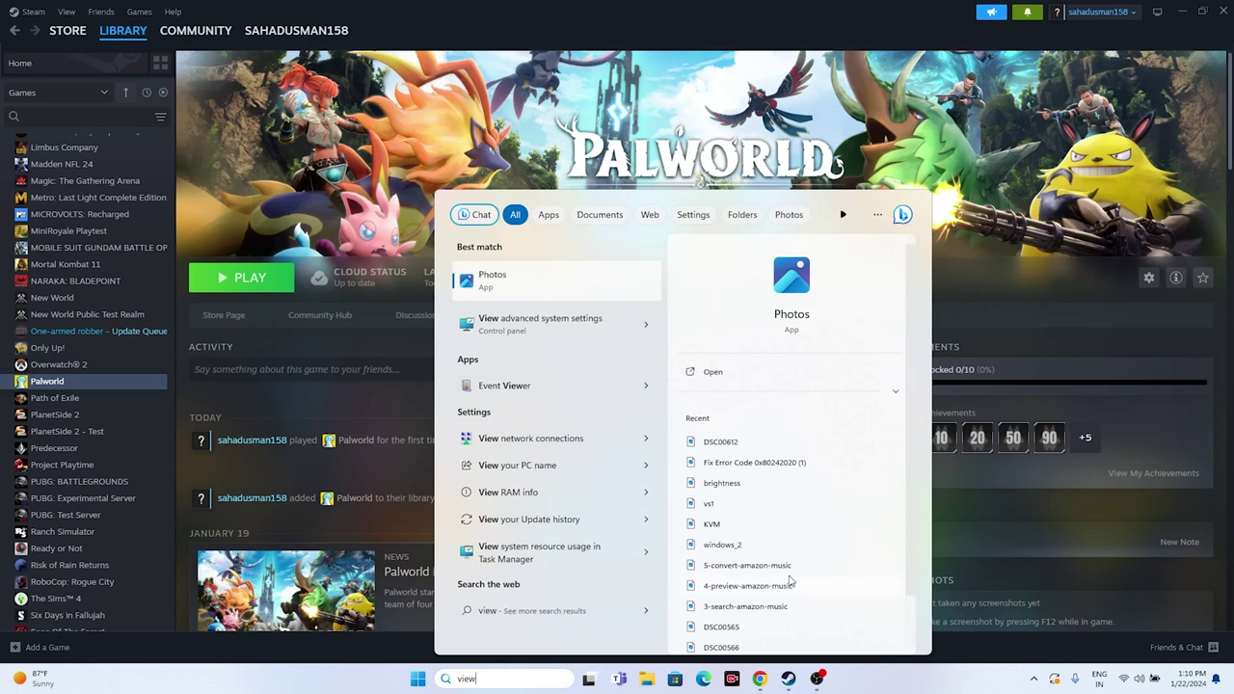
left_click(540, 324)
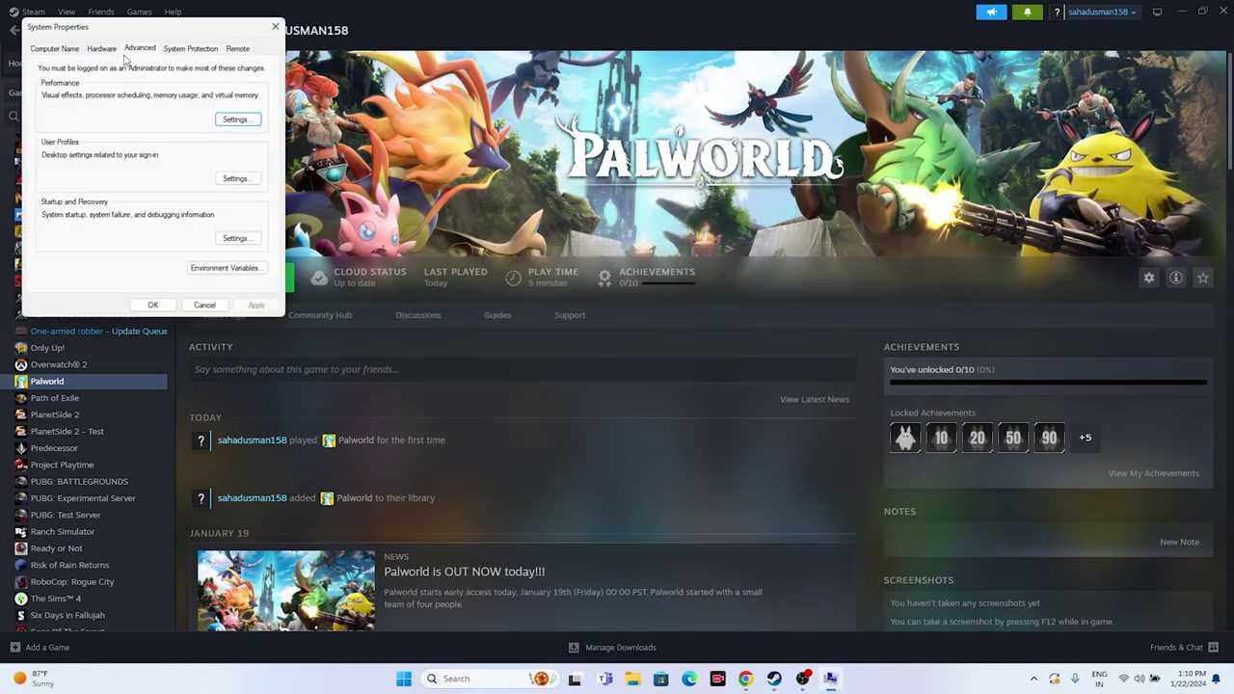
left_click(237, 119)
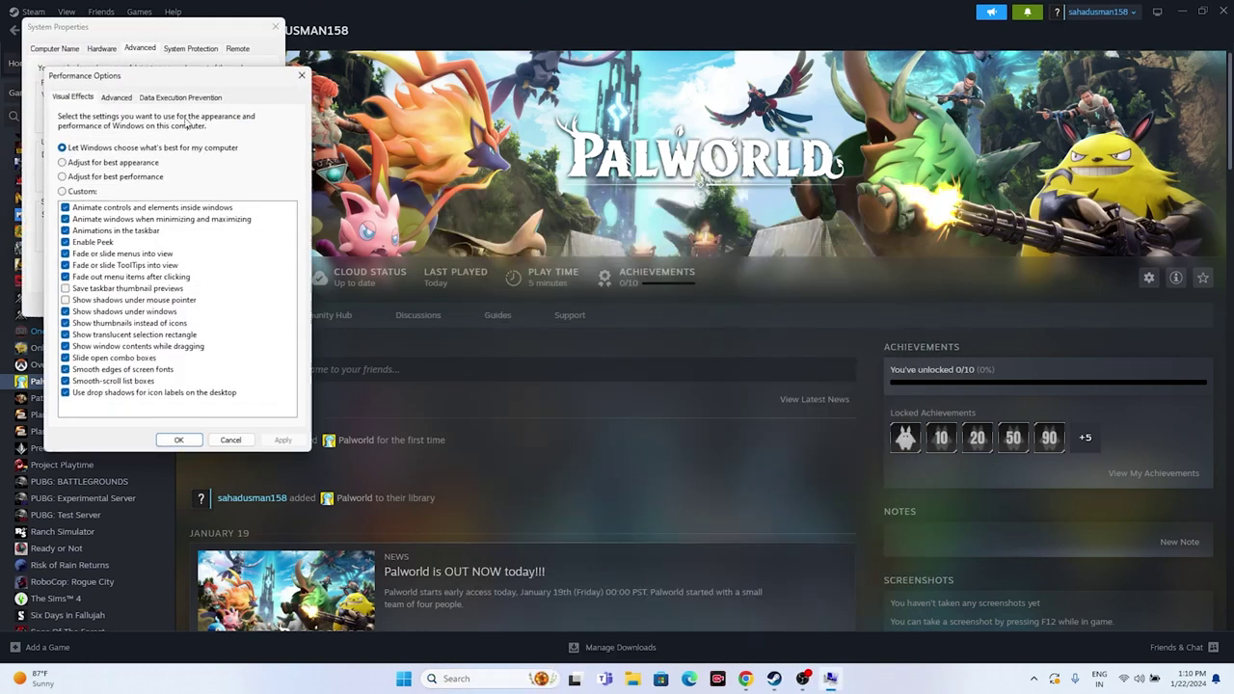
left_click(117, 99)
left_click(255, 263)
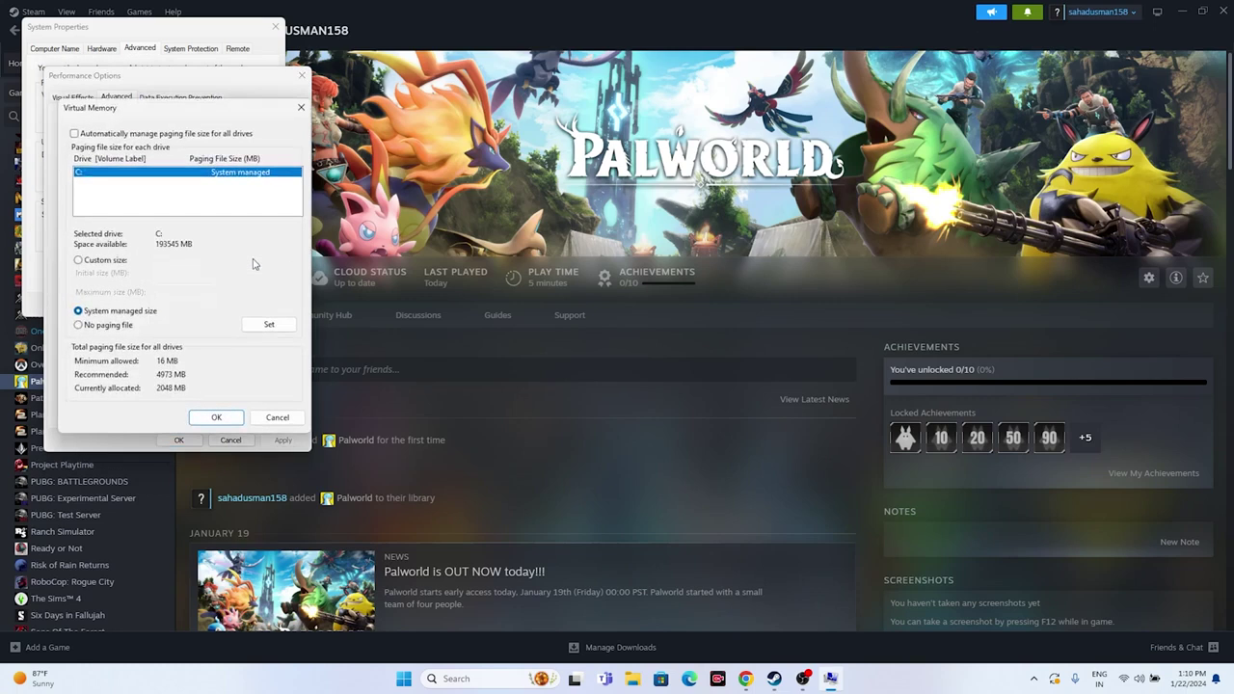
- Choose a custom paging file size for drive C:, with automatic paging file management off
left_click(75, 134)
left_click(79, 260)
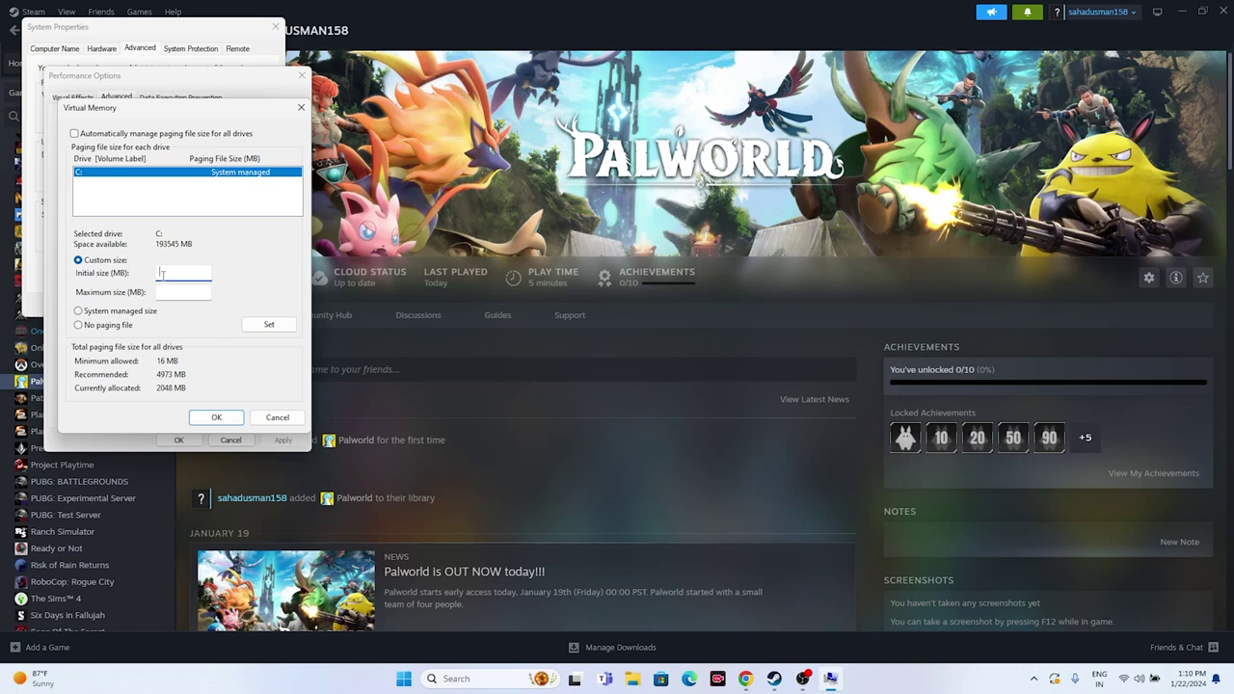
left_click(163, 292)
- Search Windows for "ca" and open Calculator alongside the Virtual Memory dialog
left_click(458, 678)
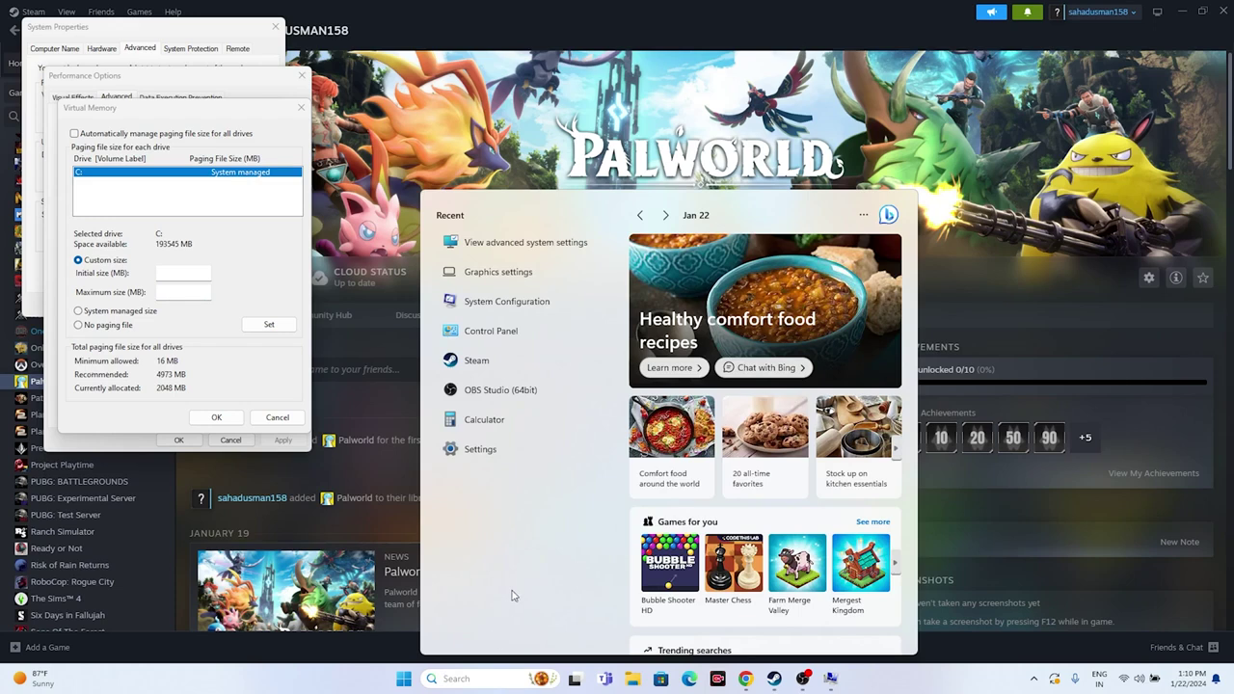
type("ca")
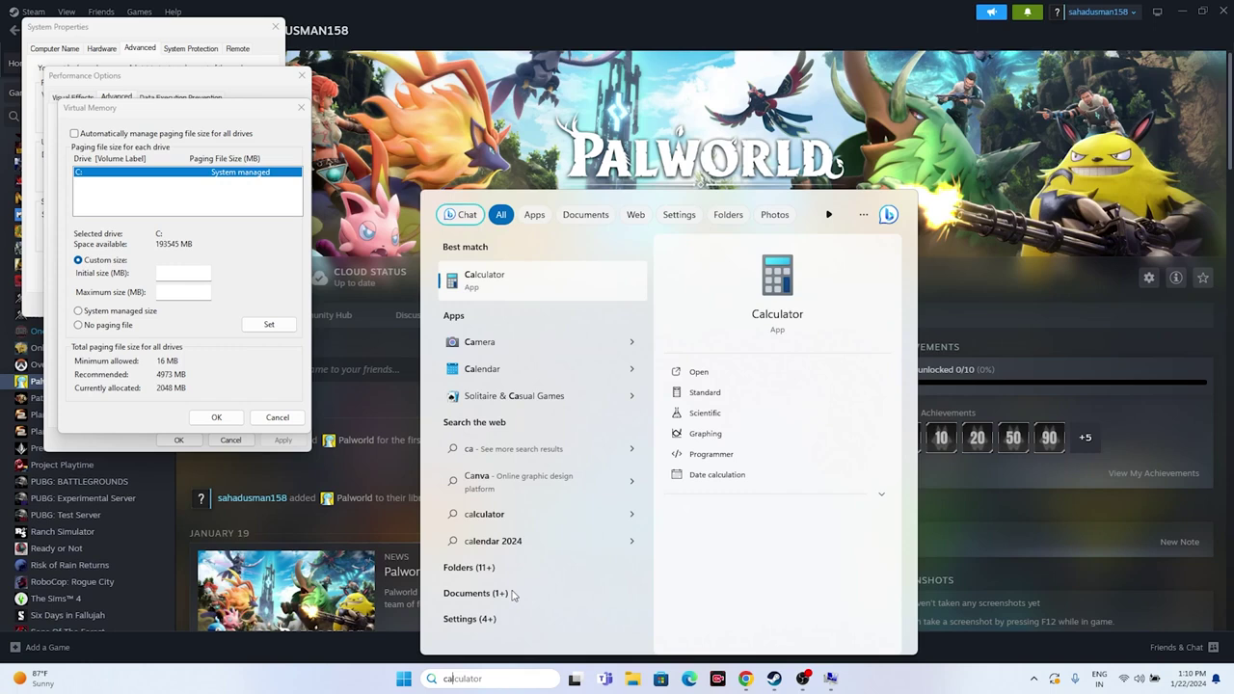
left_click(537, 275)
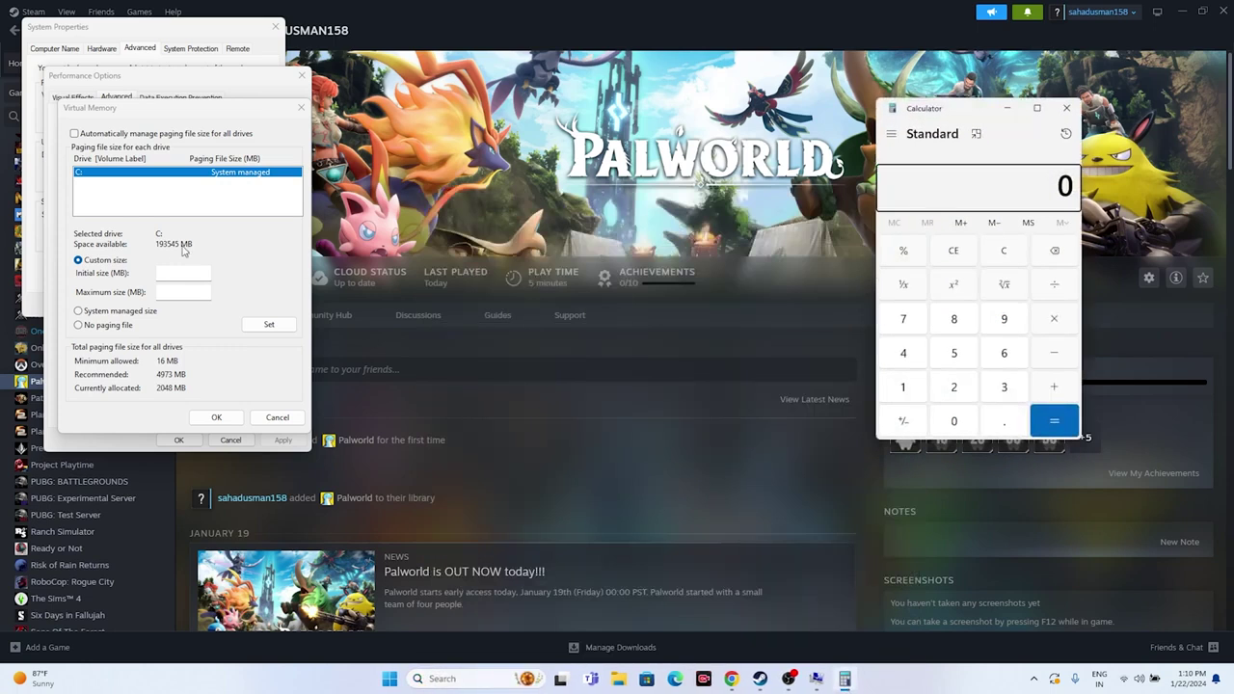
left_click(163, 275)
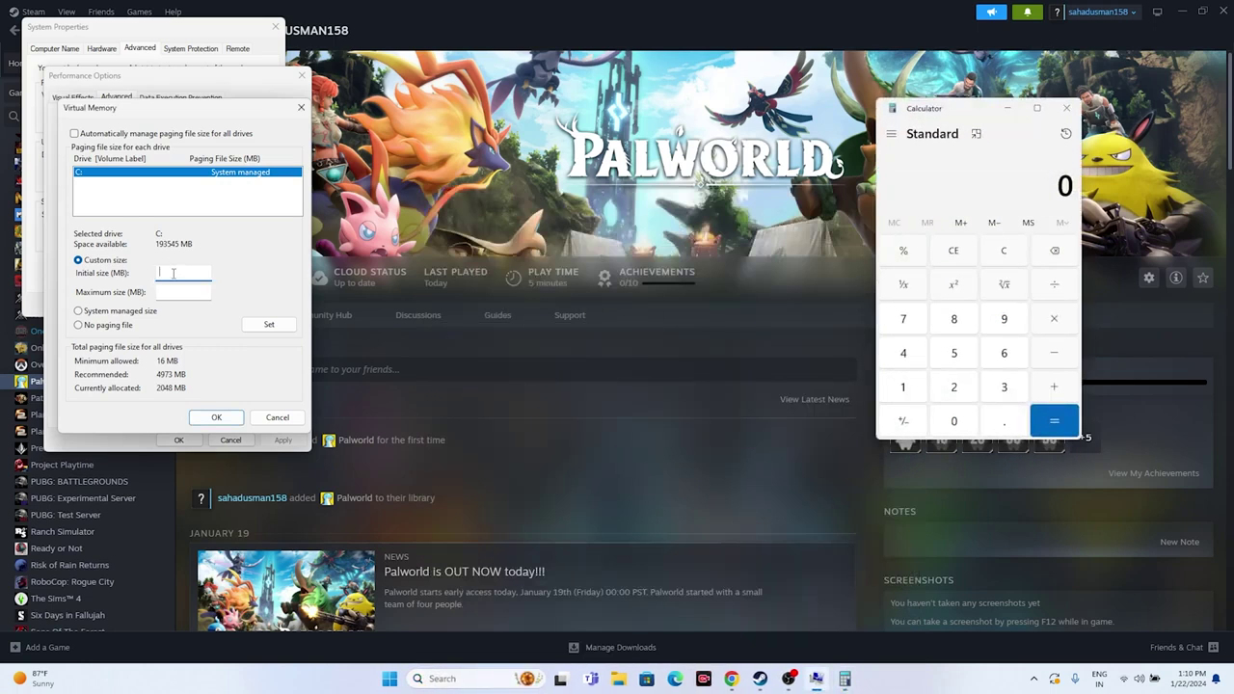
- Calculate 32 × 1024 in Calculator to convert the 32 GB memory size to megabytes
left_click(1003, 387)
left_click(953, 386)
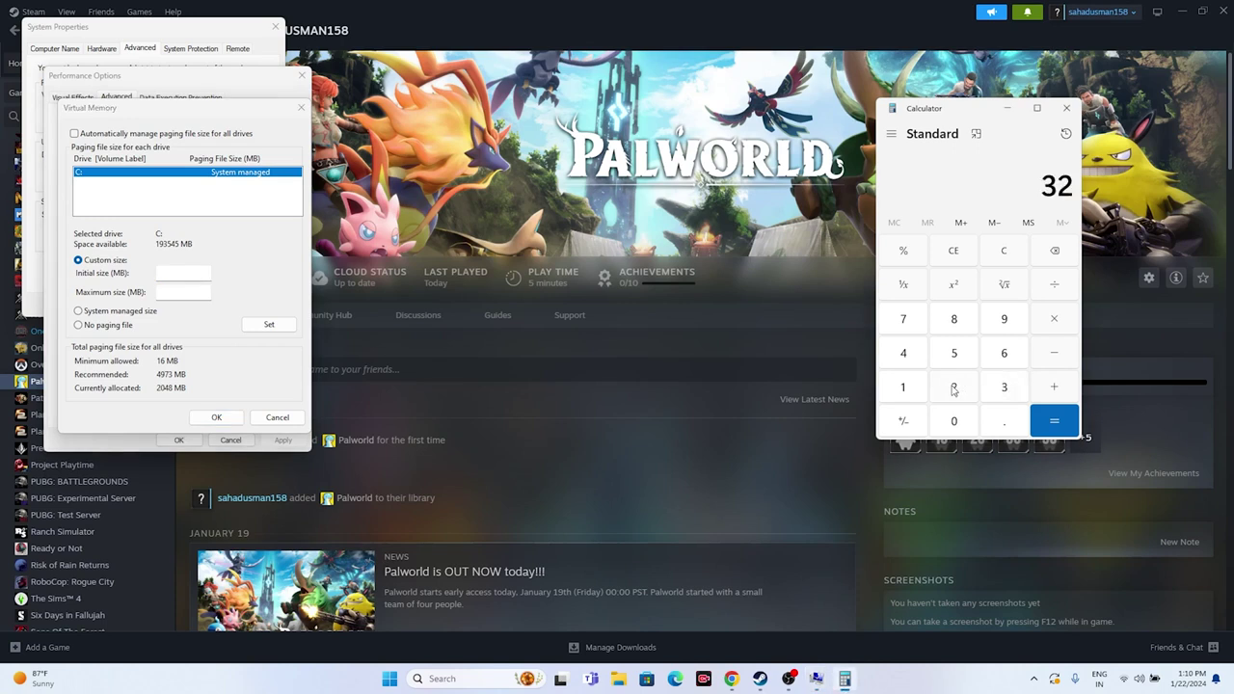
left_click(1053, 318)
left_click(903, 387)
left_click(950, 422)
left_click(953, 387)
left_click(910, 357)
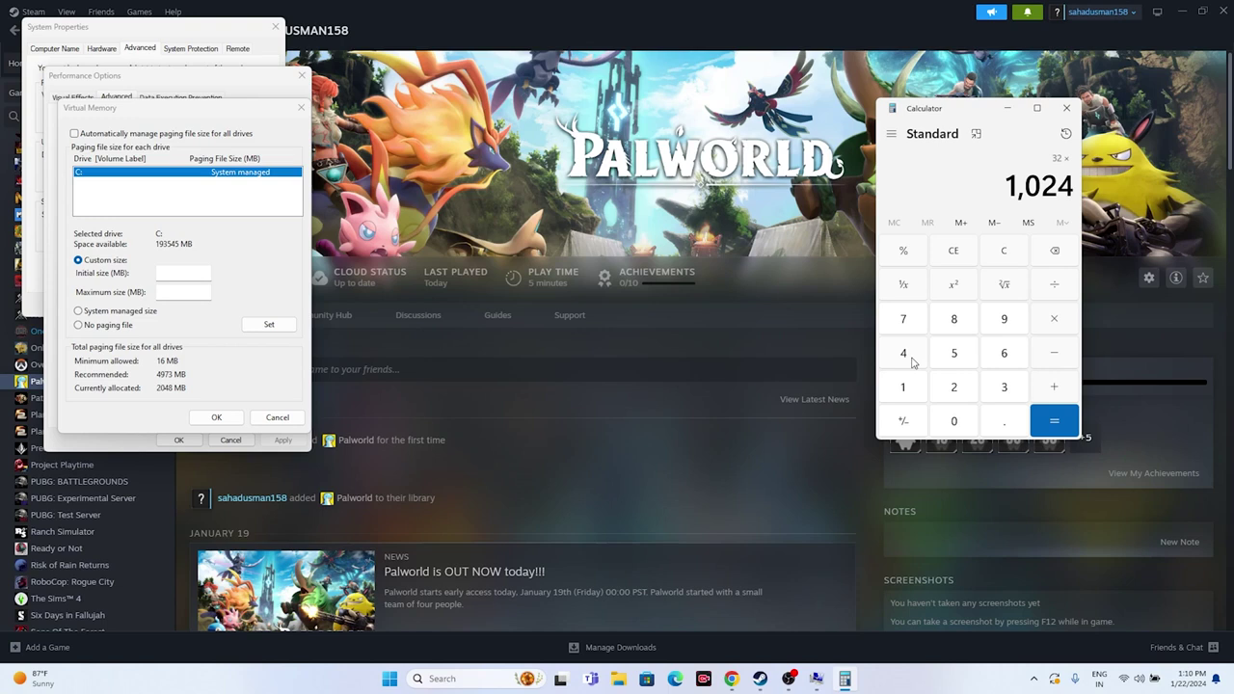
left_click(1053, 421)
- Multiply the calculated memory size by 1.5 and copy the product
left_click(1052, 328)
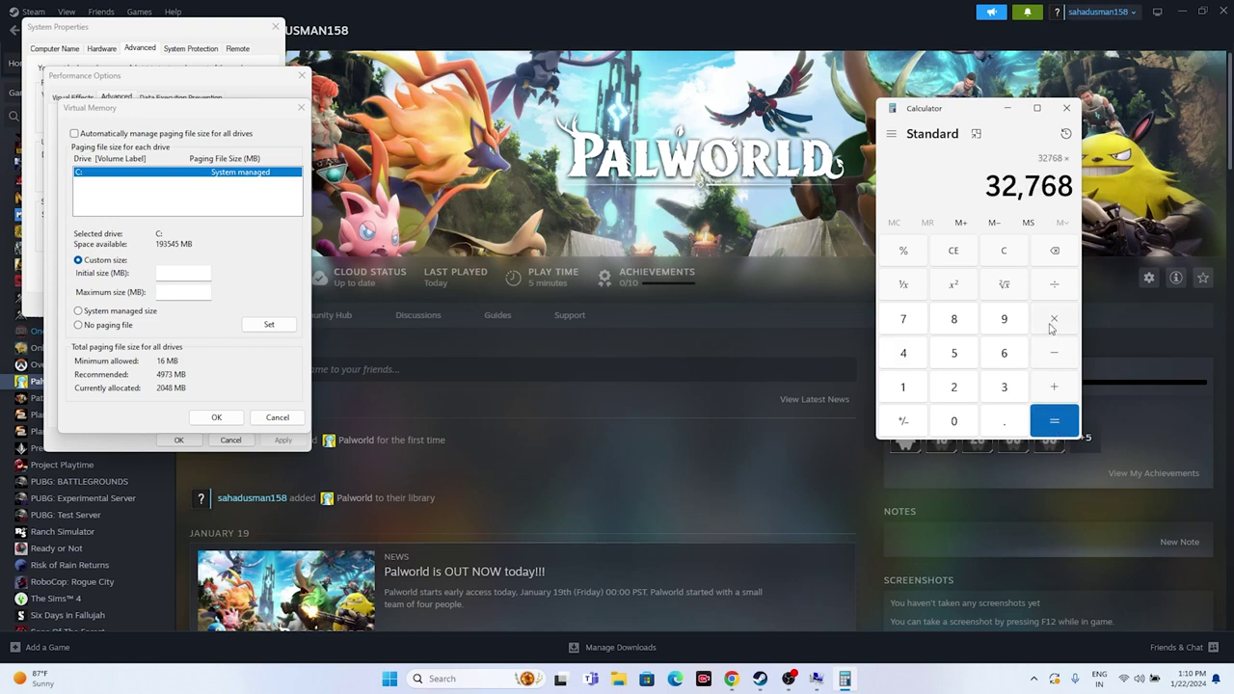
left_click(917, 381)
left_click(987, 413)
left_click(968, 365)
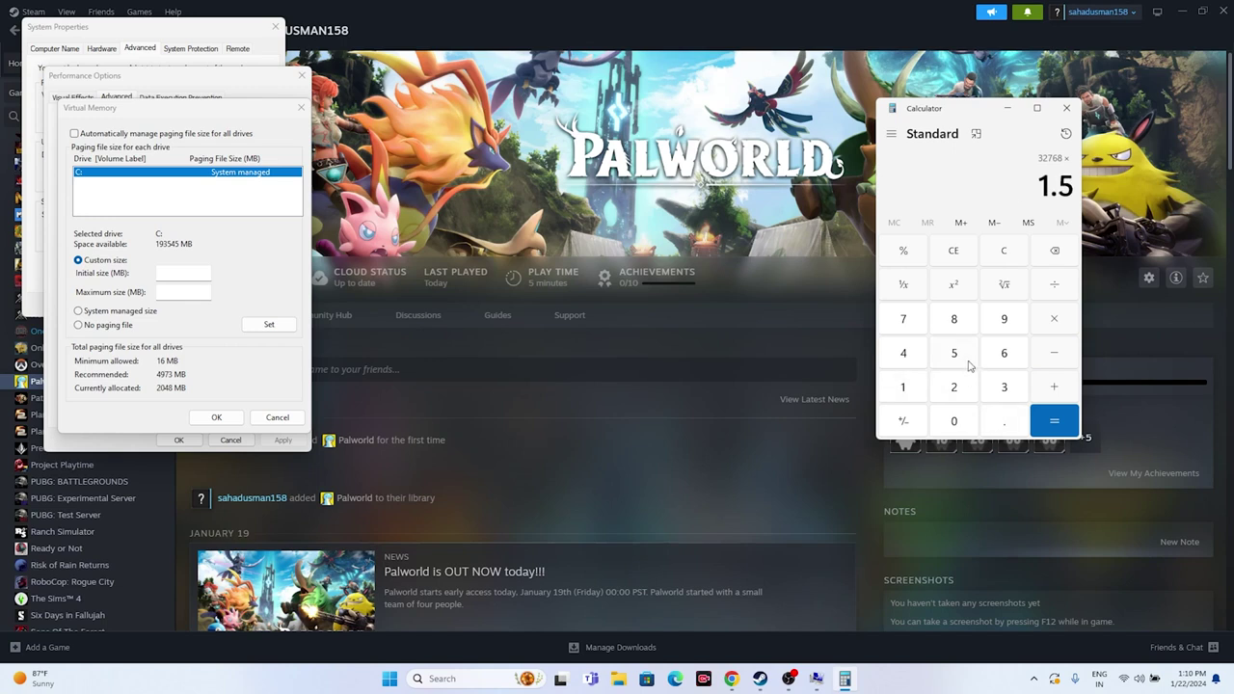
left_click(1031, 421)
left_click_drag(993, 186, 1070, 186)
key("ctrl+c")
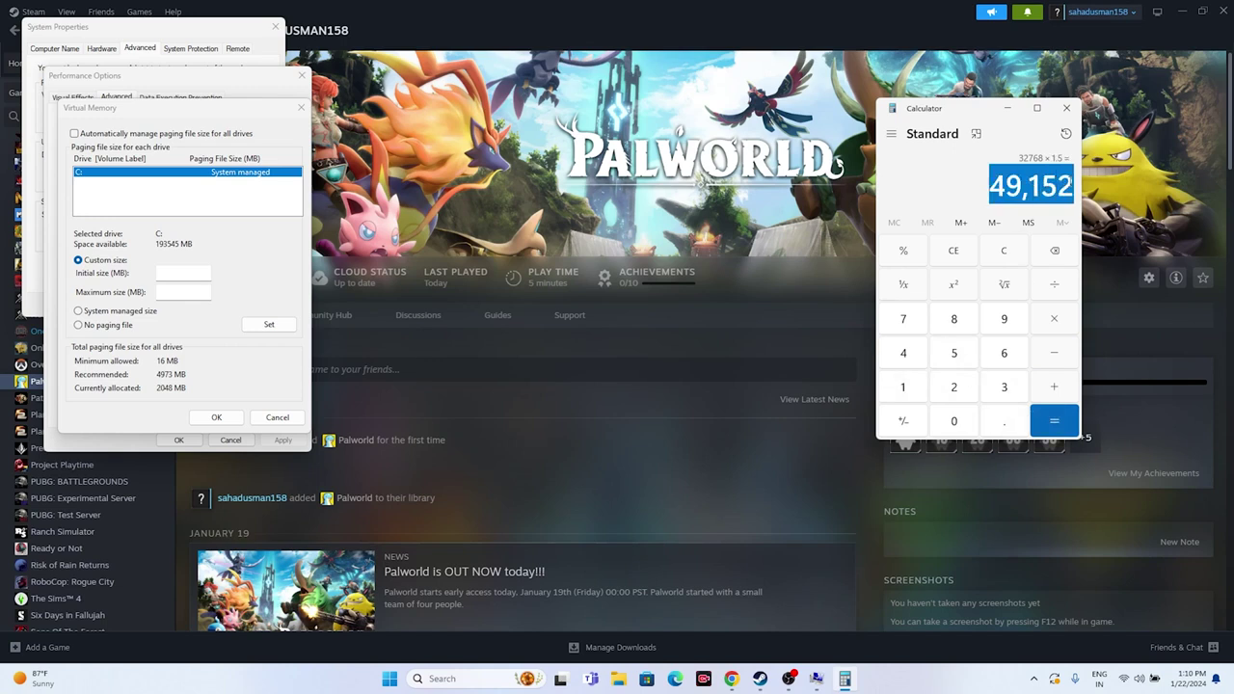
right_click(1070, 186)
left_click(1094, 193)
- Paste the copied 49,152 MB as the initial paging file size for drive C:
left_click(185, 273)
right_click(185, 273)
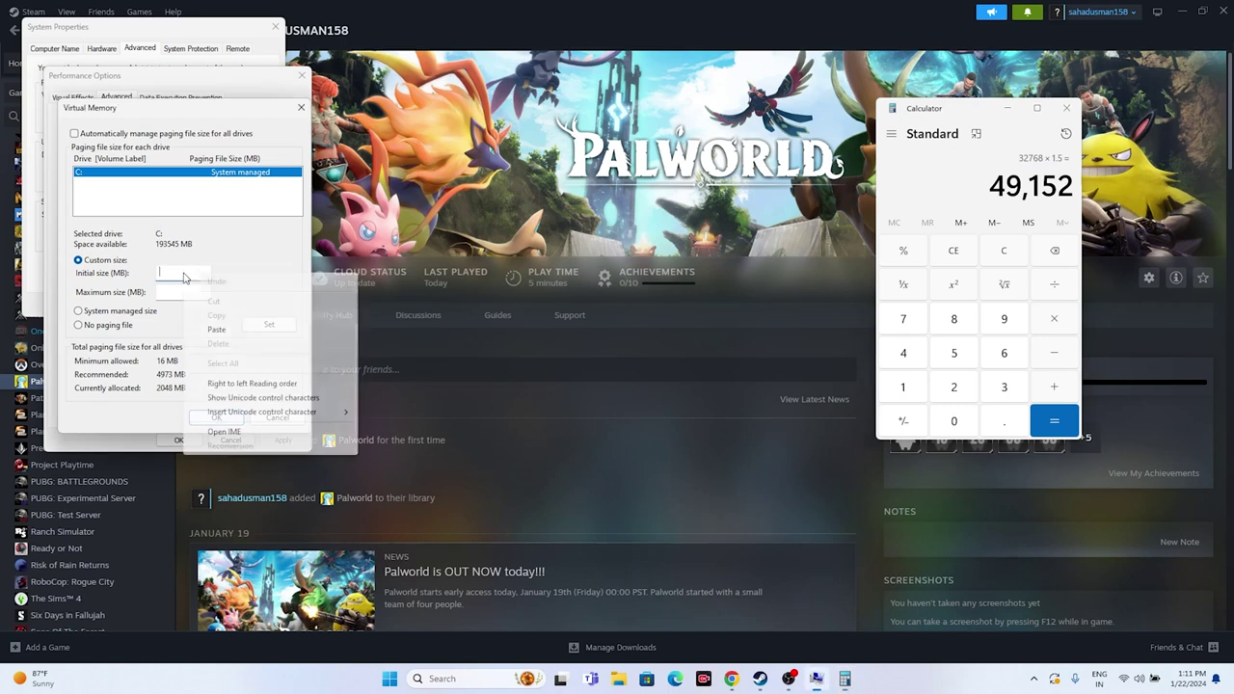
left_click(198, 325)
left_click(183, 291)
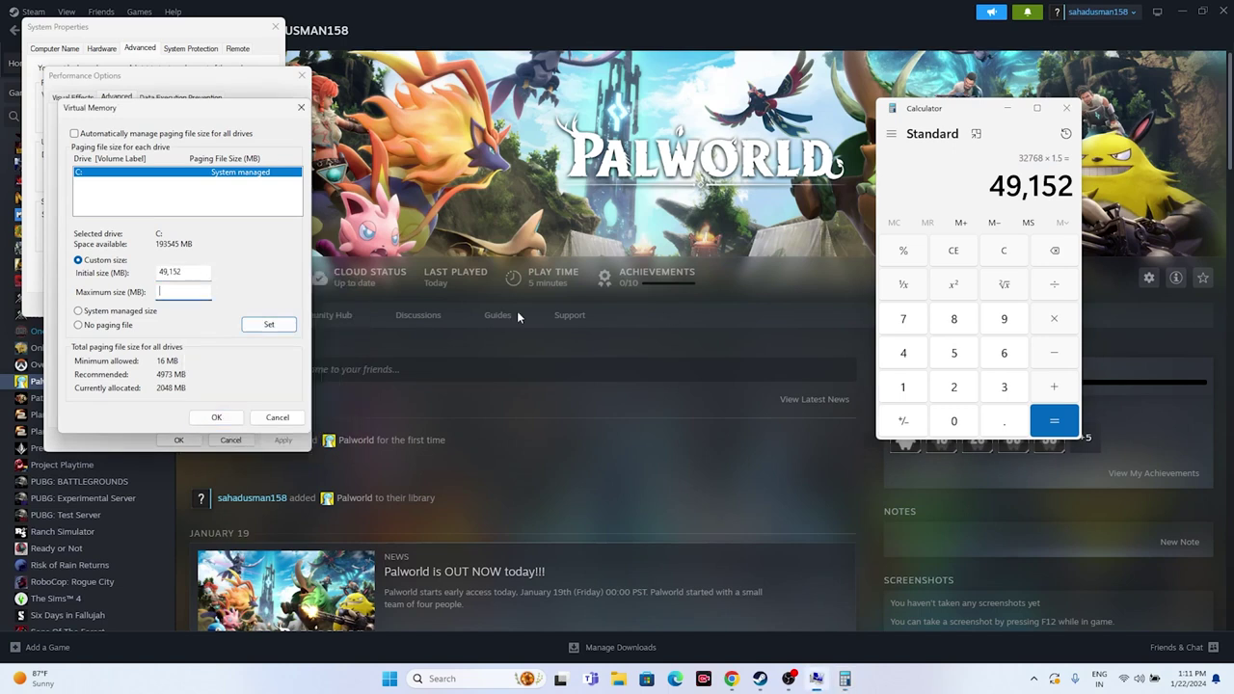
- Clear the calculator and work out 32 × 1024 again for the maximum paging file size
left_click(1012, 257)
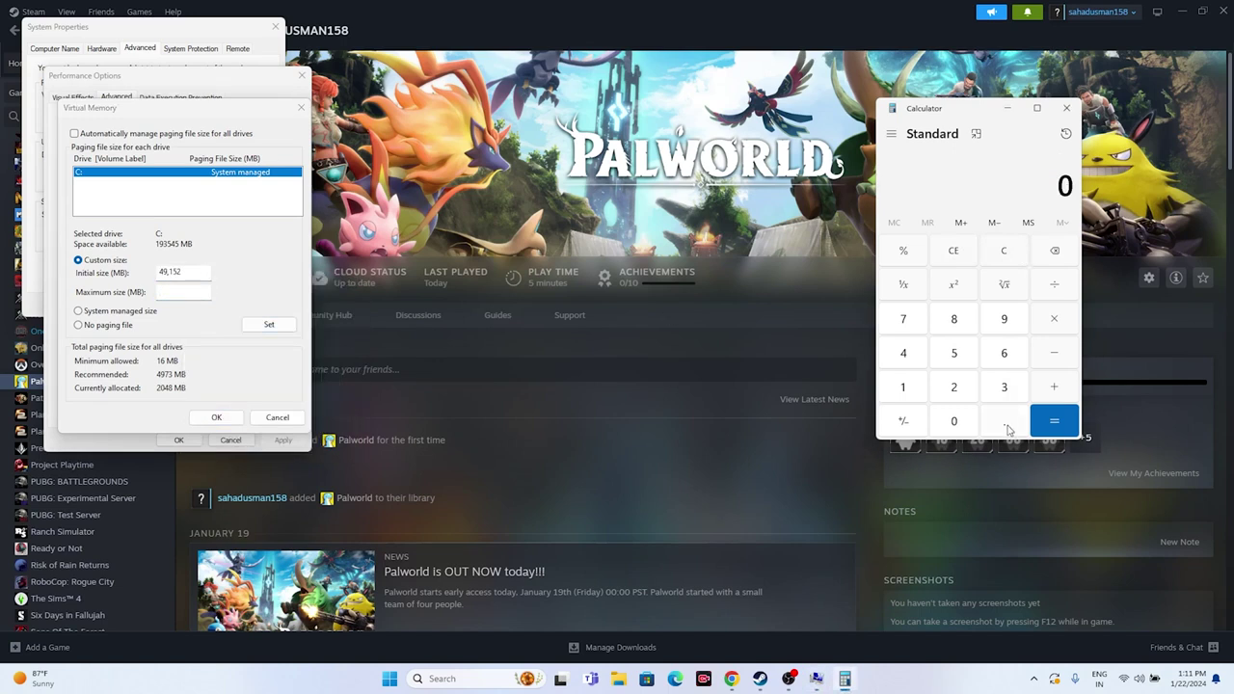
left_click(1009, 391)
left_click(960, 393)
left_click(1052, 319)
left_click(908, 390)
left_click(943, 422)
left_click(951, 387)
left_click(917, 358)
left_click(1054, 421)
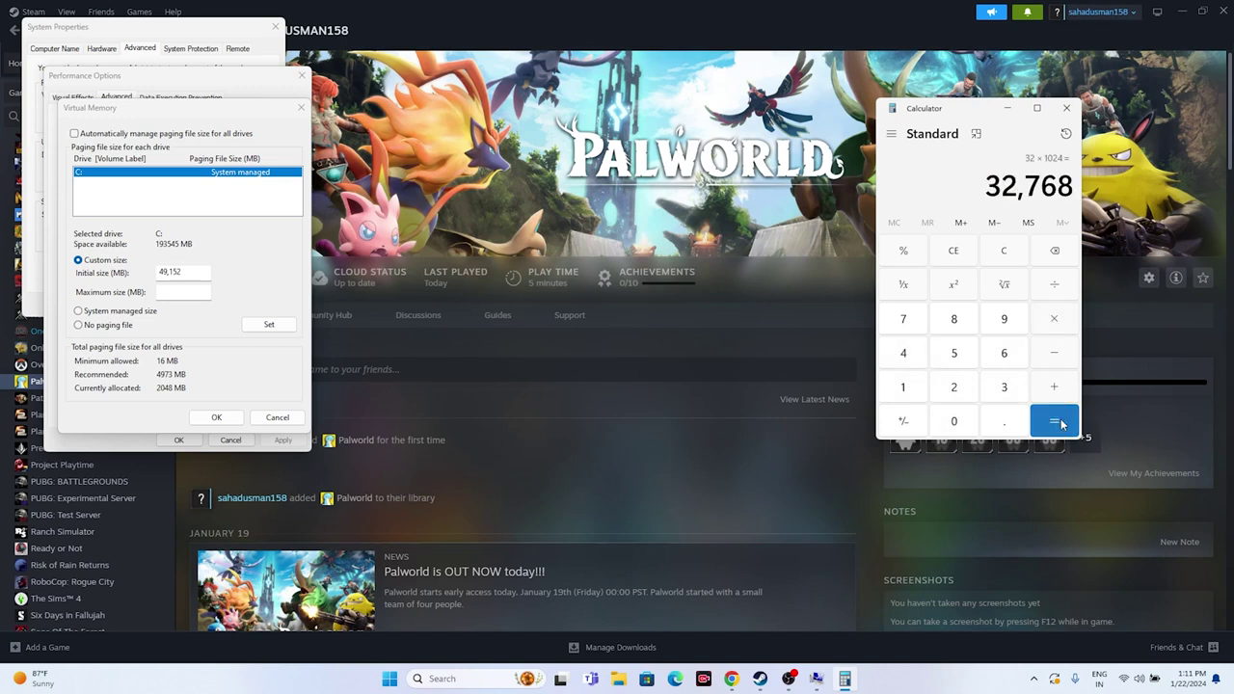
- Multiply the calculated memory size by 3 and copy the product
left_click(1054, 329)
left_click(1008, 390)
left_click(1055, 421)
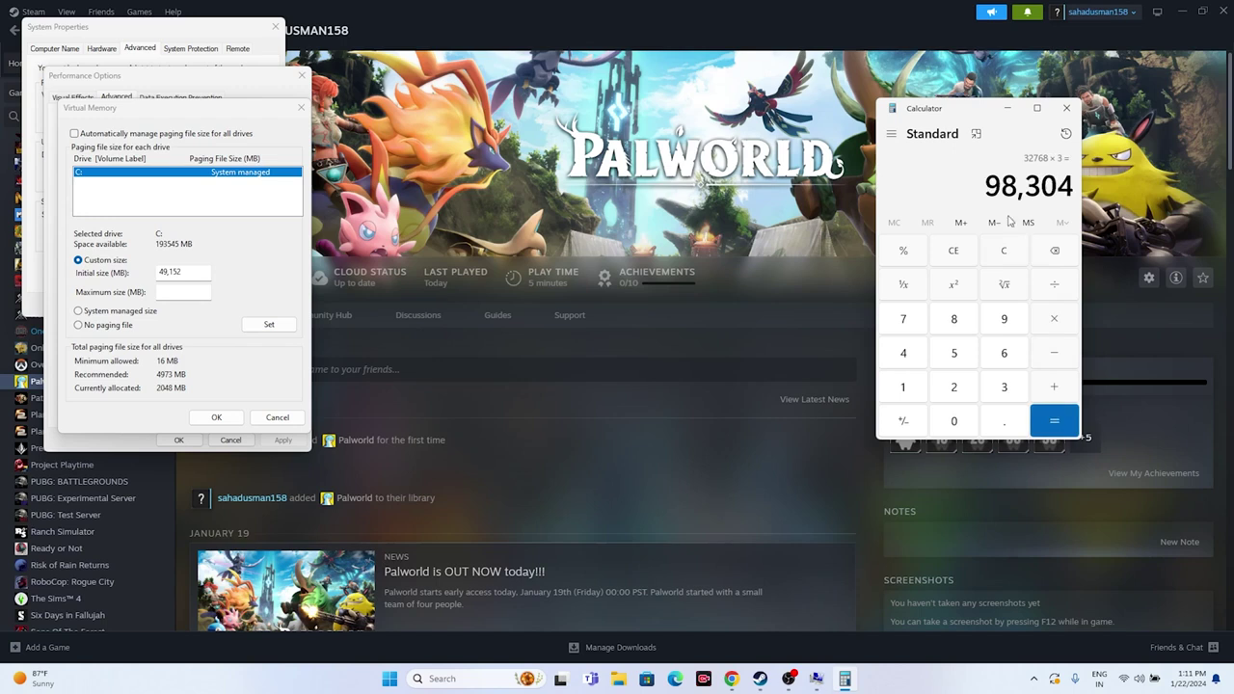
left_click_drag(987, 183, 1075, 184)
right_click(1057, 189)
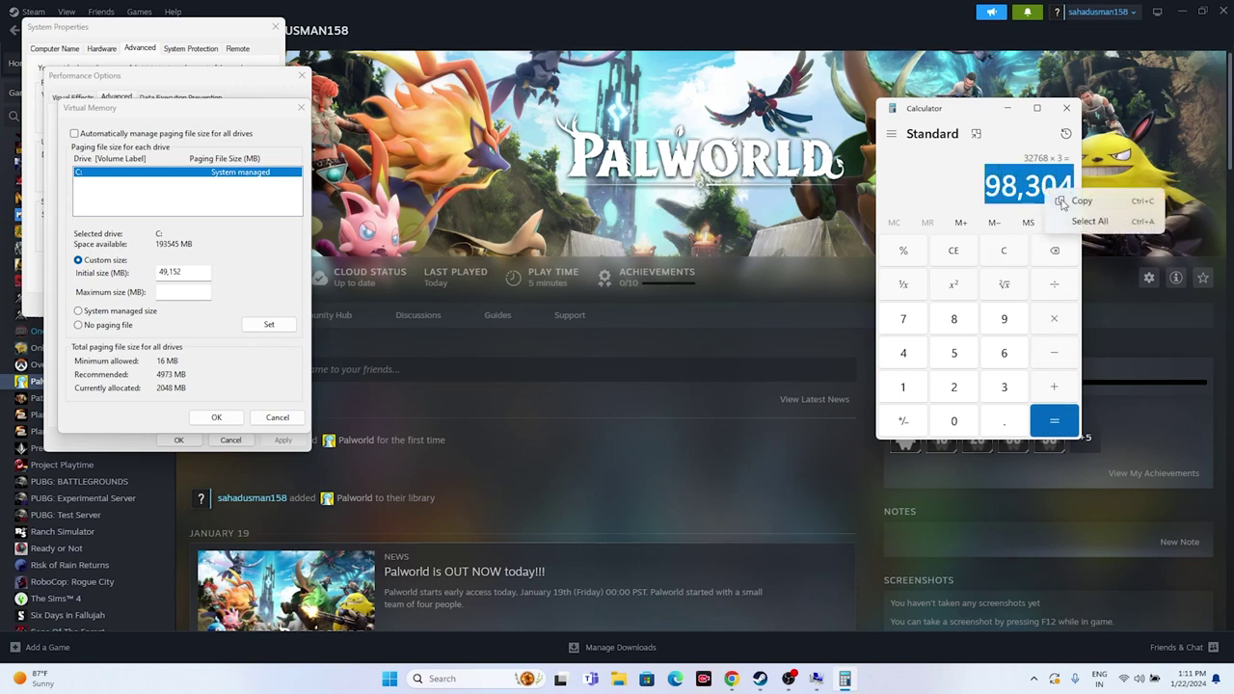
left_click(1066, 199)
- Paste the copied 98,304 MB as the maximum paging file size and accept the virtual memory settings
right_click(179, 293)
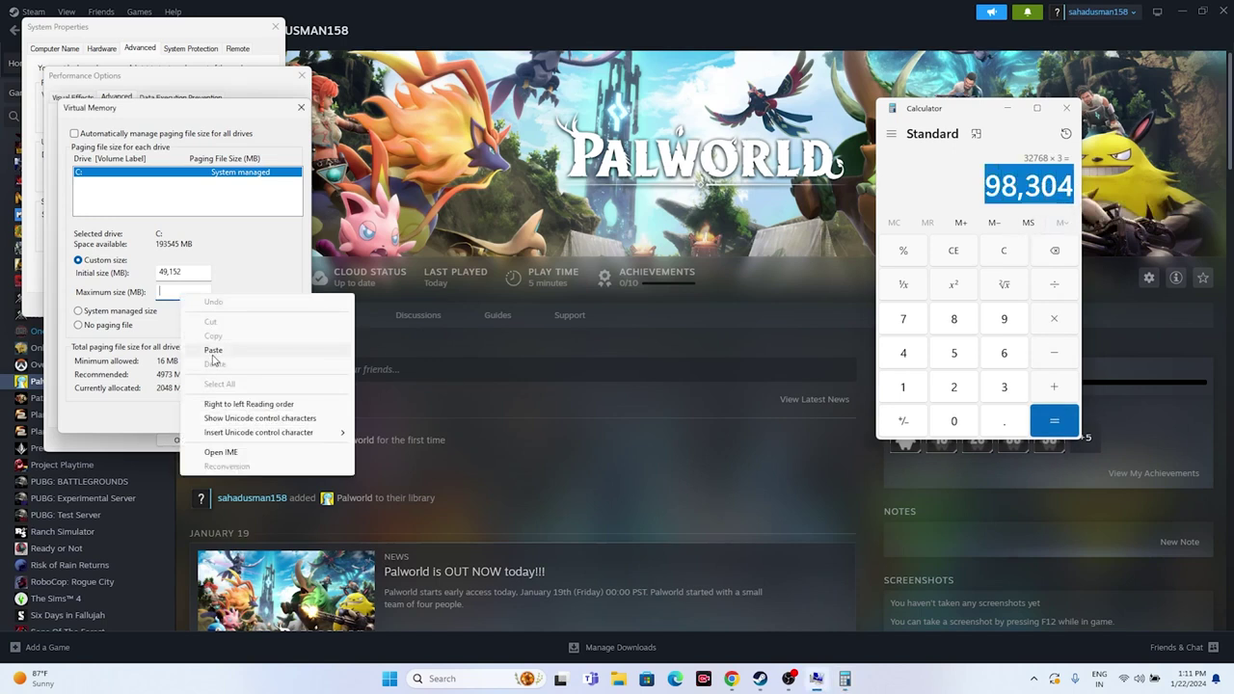
left_click(212, 350)
left_click(215, 416)
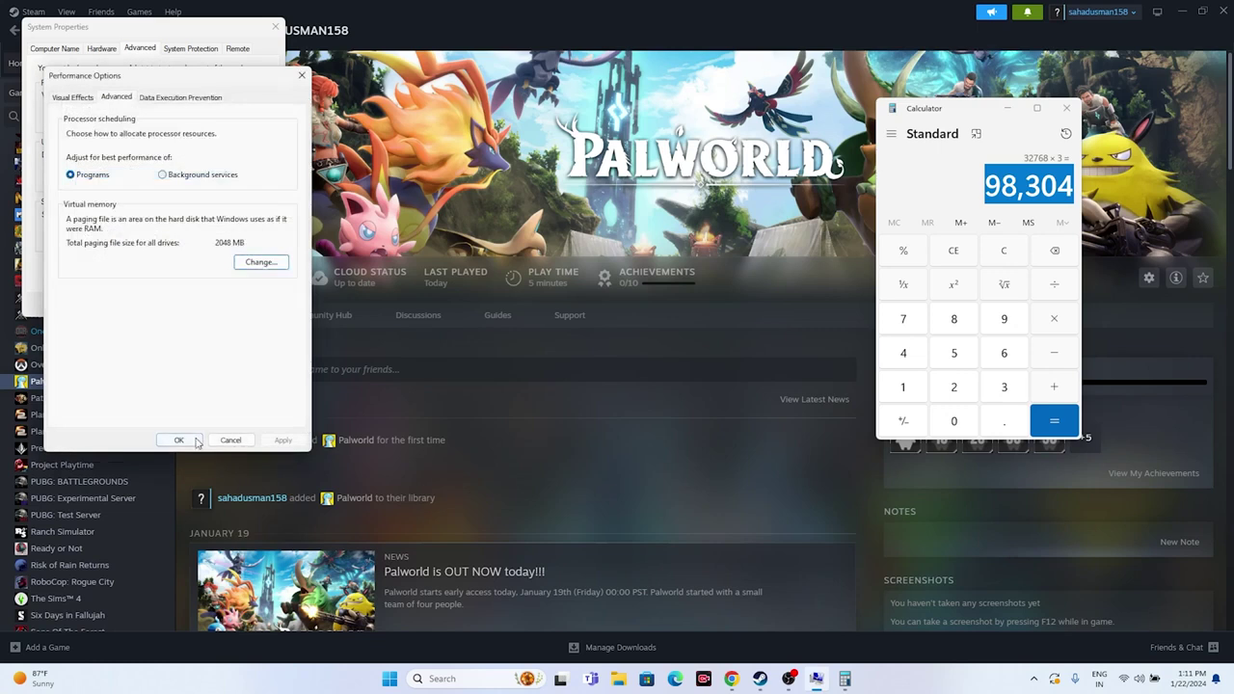
- Accept the performance options, then close System Properties and Calculator
left_click(178, 439)
left_click(275, 26)
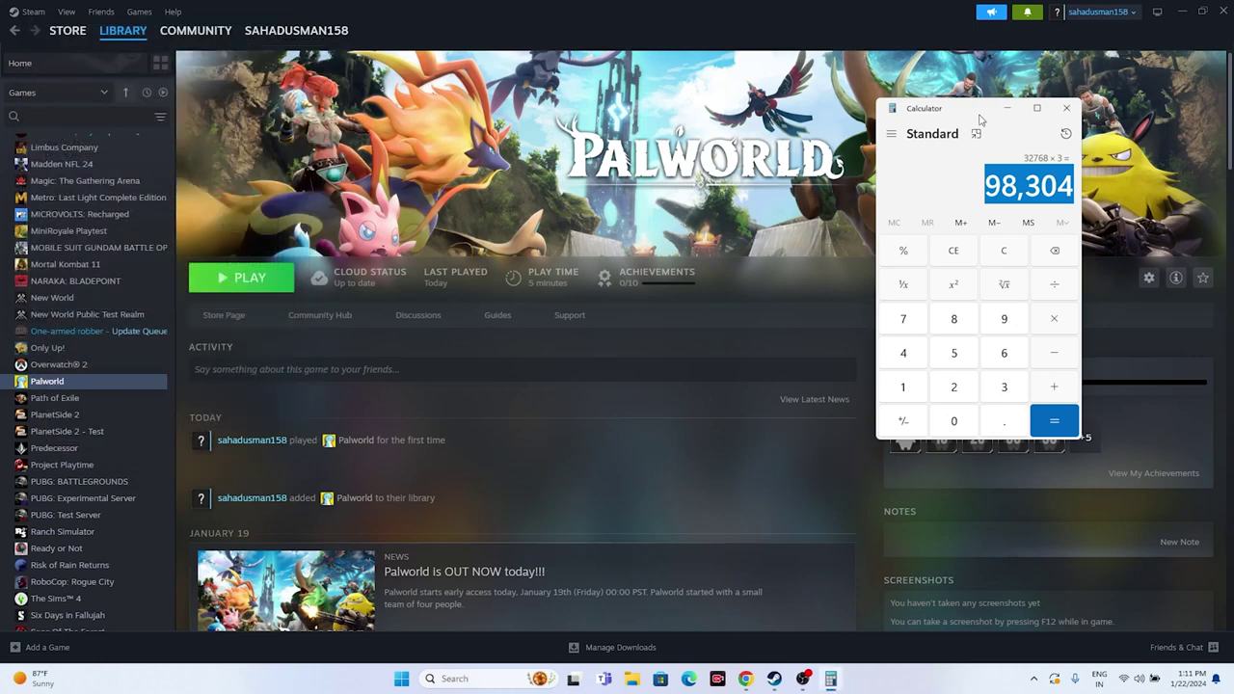
left_click(1067, 108)
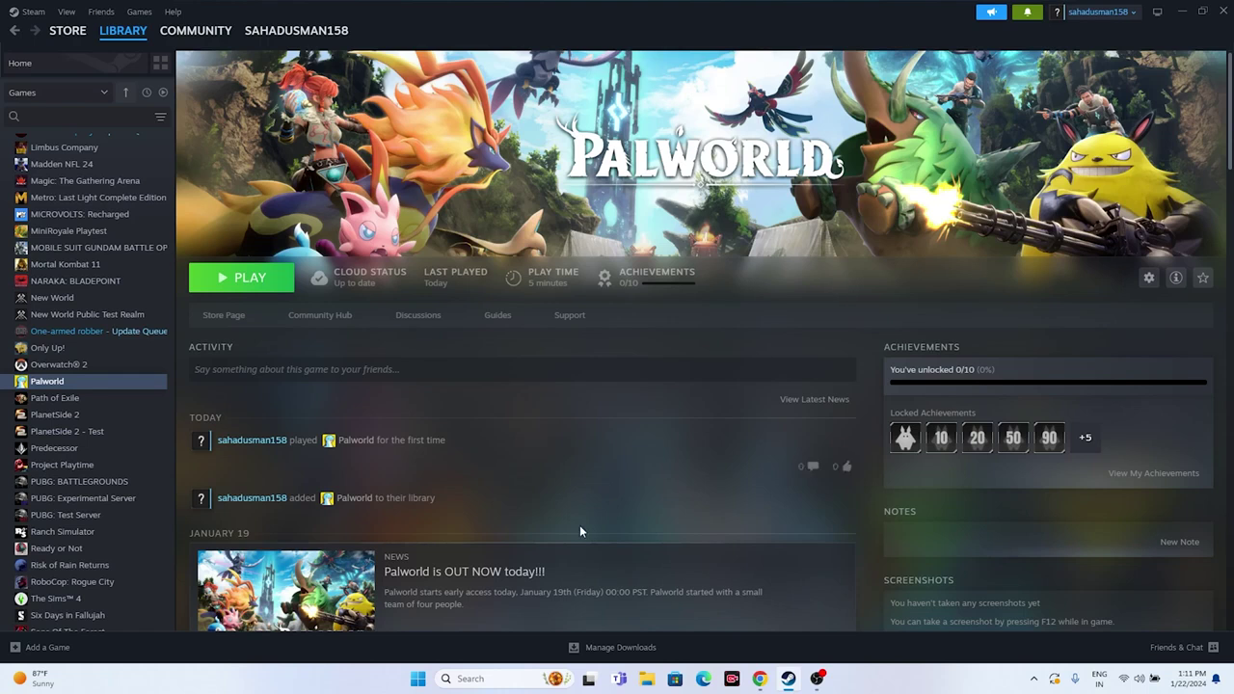
- Open Windows Update in Settings to check for pending updates, then close Settings
left_click(470, 679)
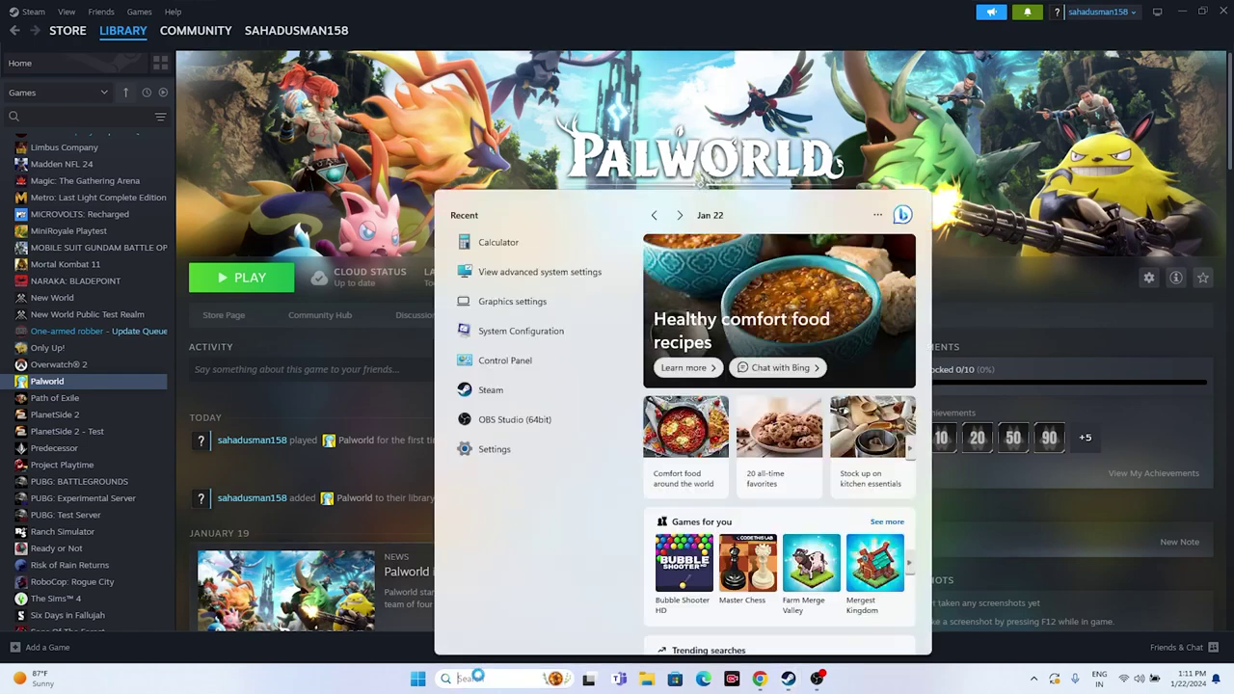
left_click(488, 449)
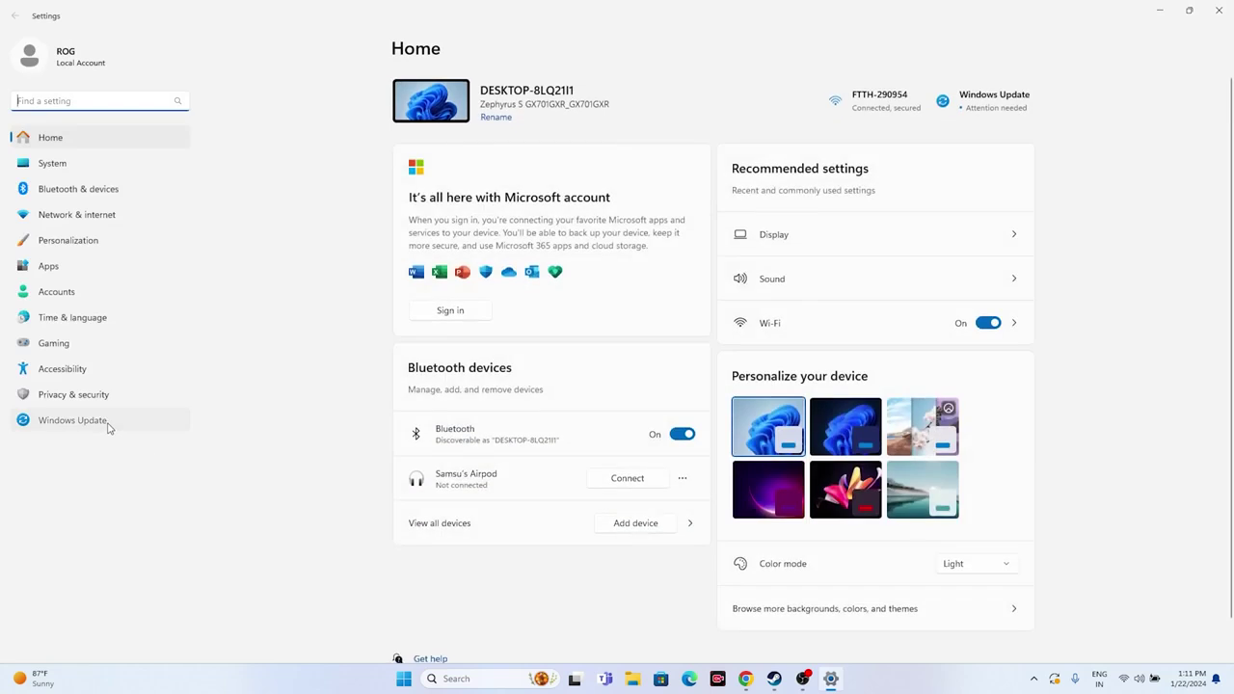
left_click(108, 423)
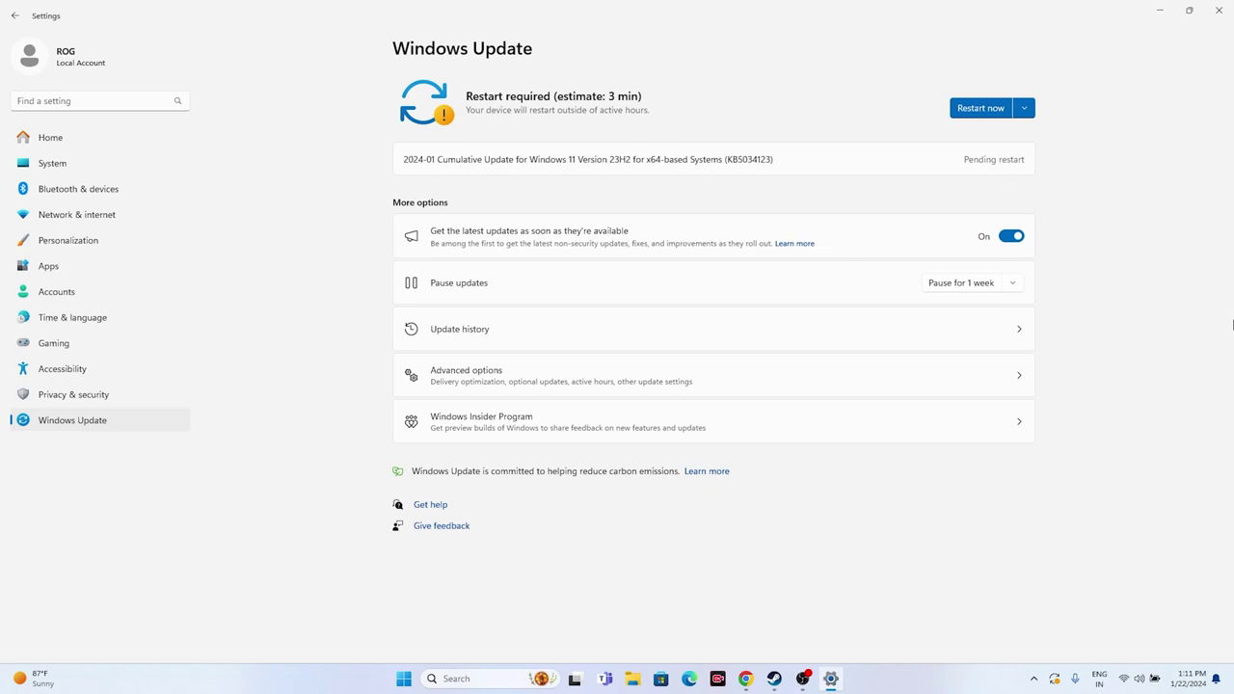
left_click(1219, 10)
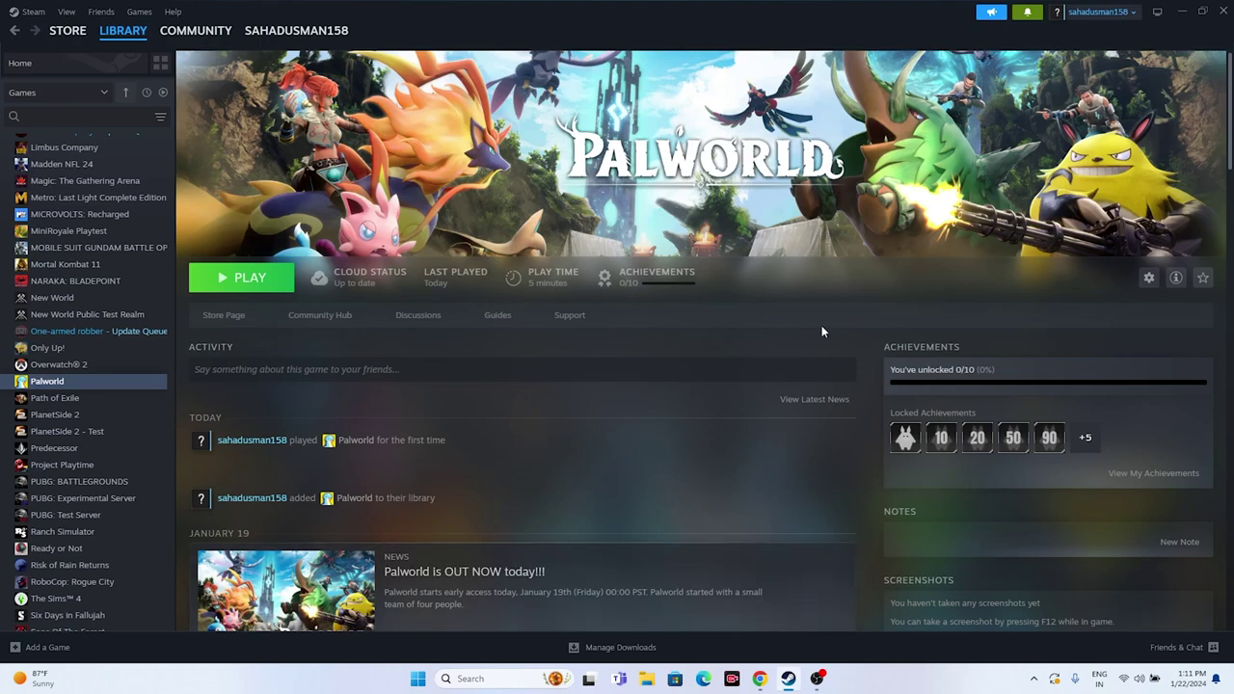
- Minimize Steam, switch to Chrome, and review the manual driver search on NVIDIA's GeForce Drivers page
left_click(1181, 11)
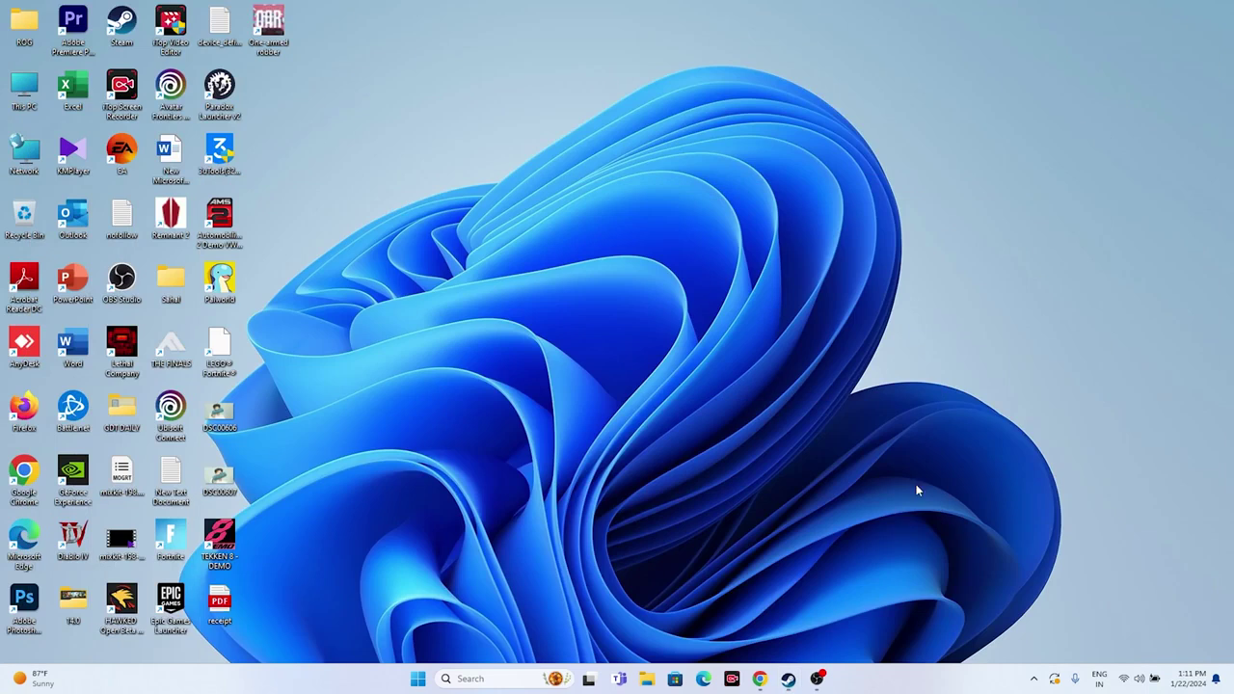
left_click(760, 679)
left_click(583, 13)
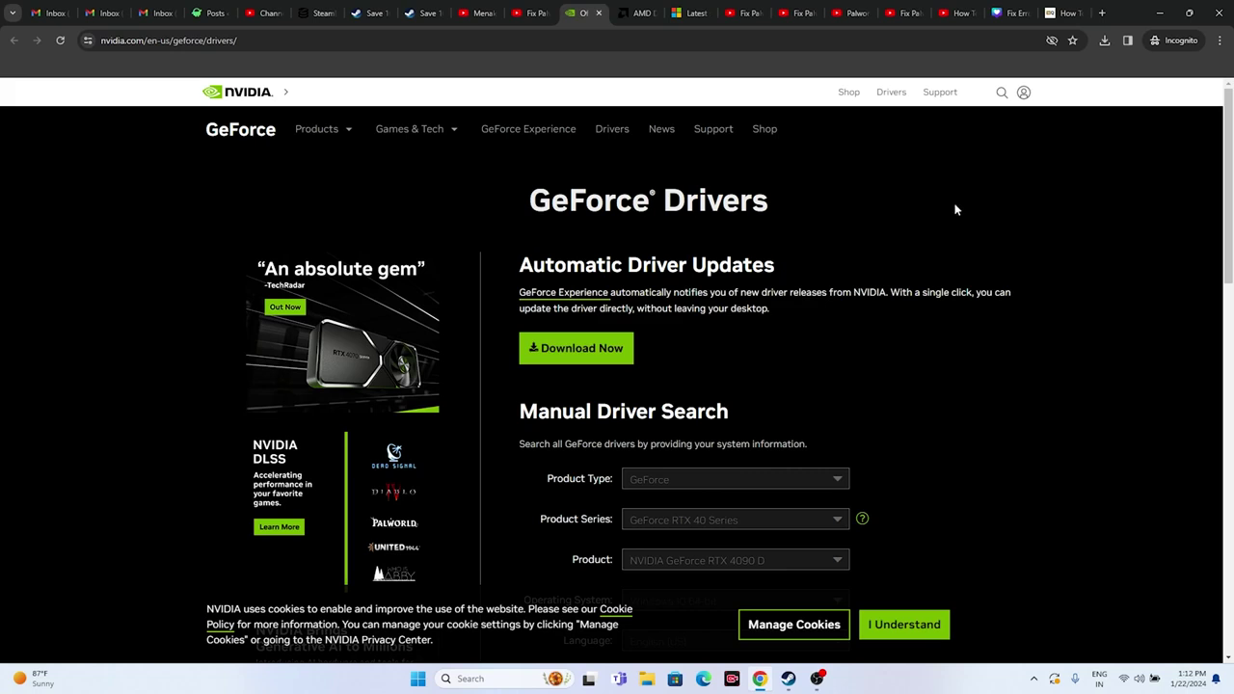
scroll(1108, 221, "down", 3)
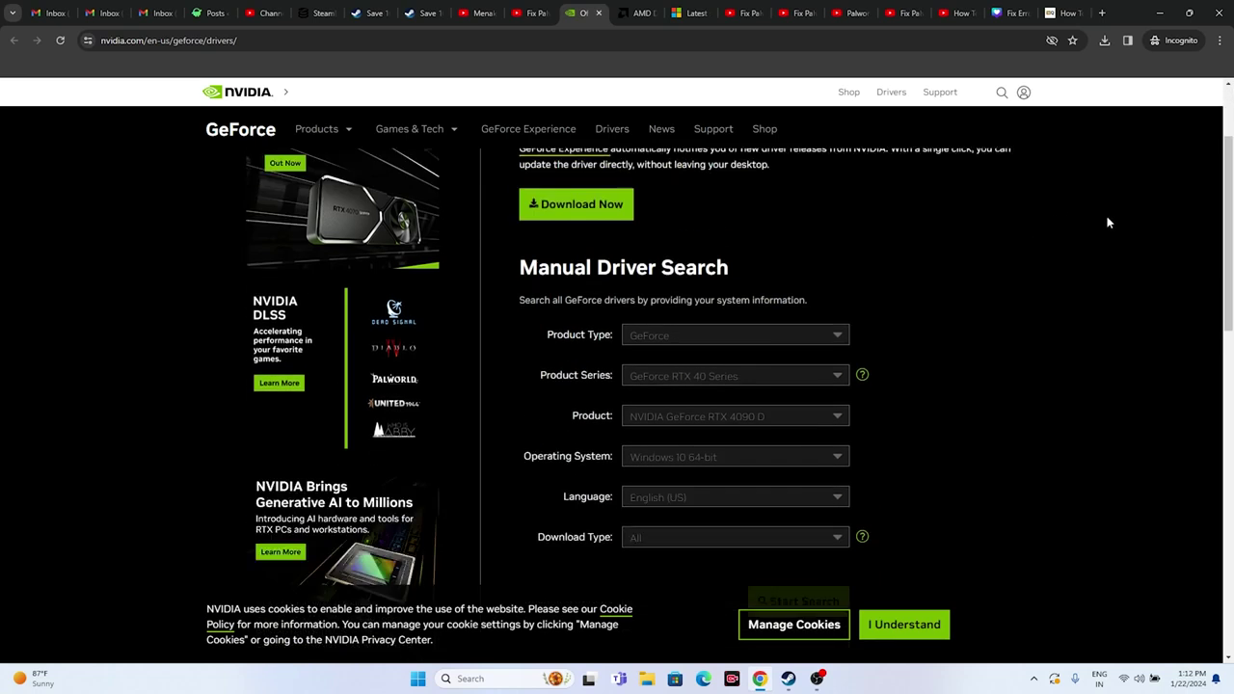
scroll(1108, 222, "up", 2)
scroll(1108, 222, "down", 2)
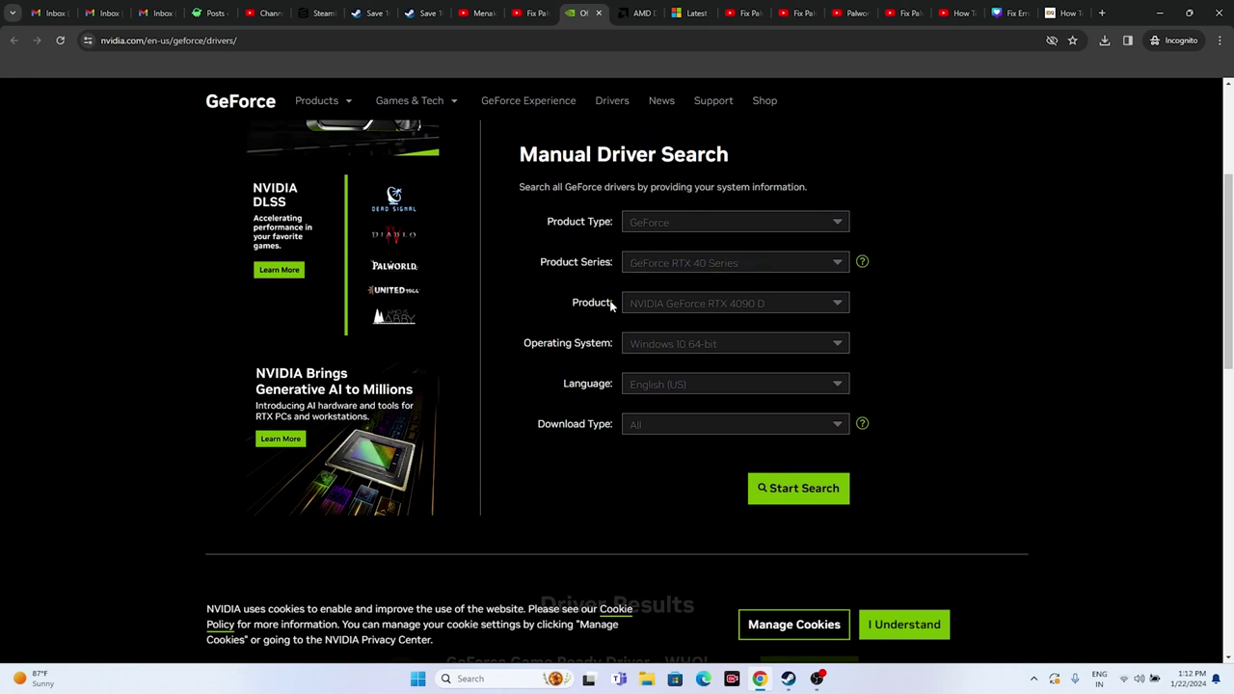
- Examine the GeForce Game Ready Driver results, highlighting versions 546.65 and 546.34 and the older driver's release date
scroll(633, 349, "down", 4)
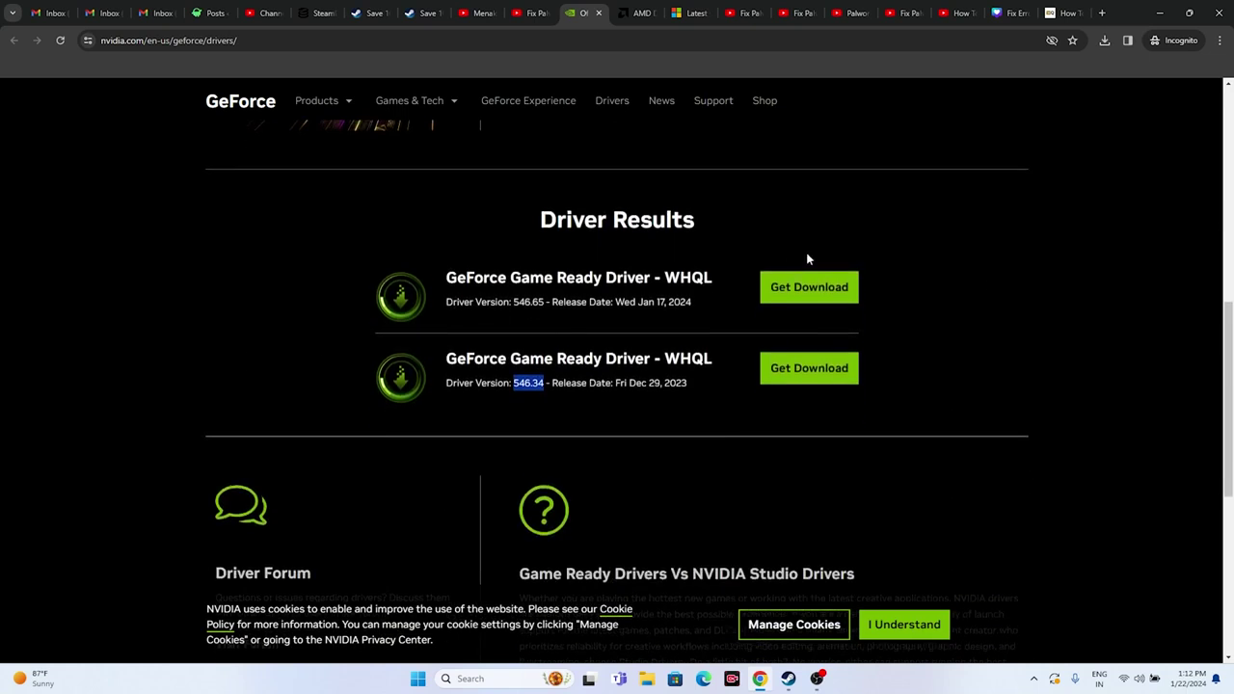
scroll(898, 275, "up", 2)
scroll(694, 299, "down", 2)
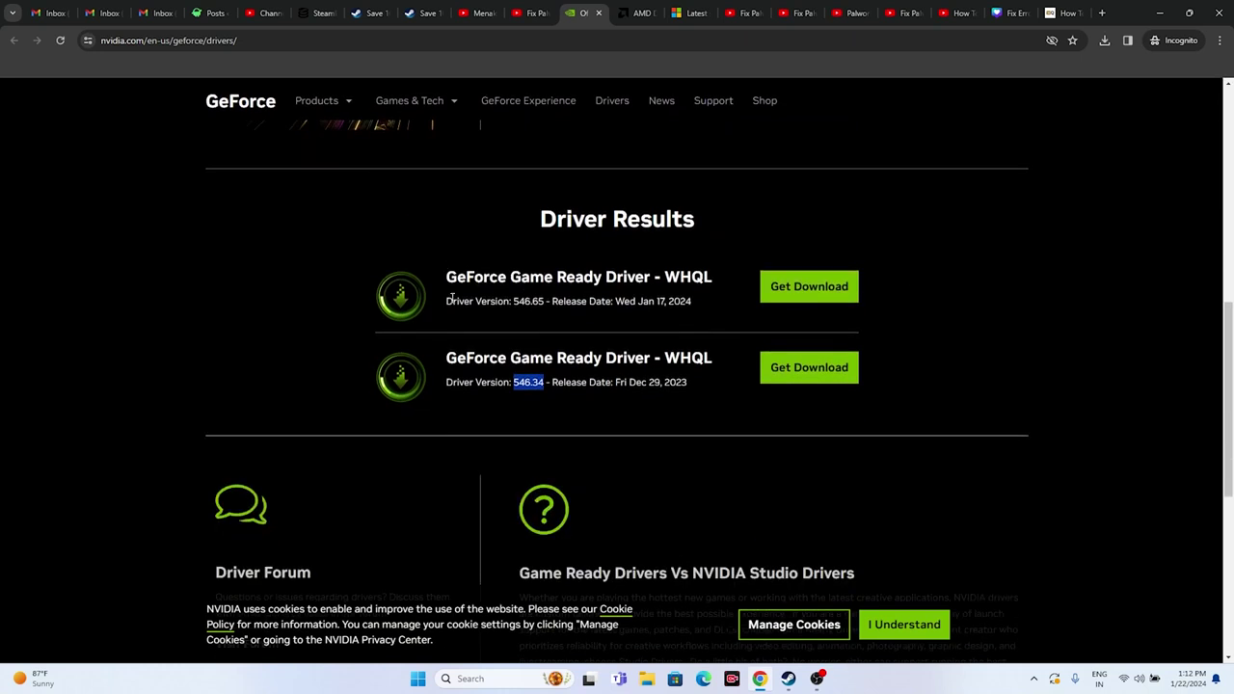
left_click_drag(447, 300, 537, 299)
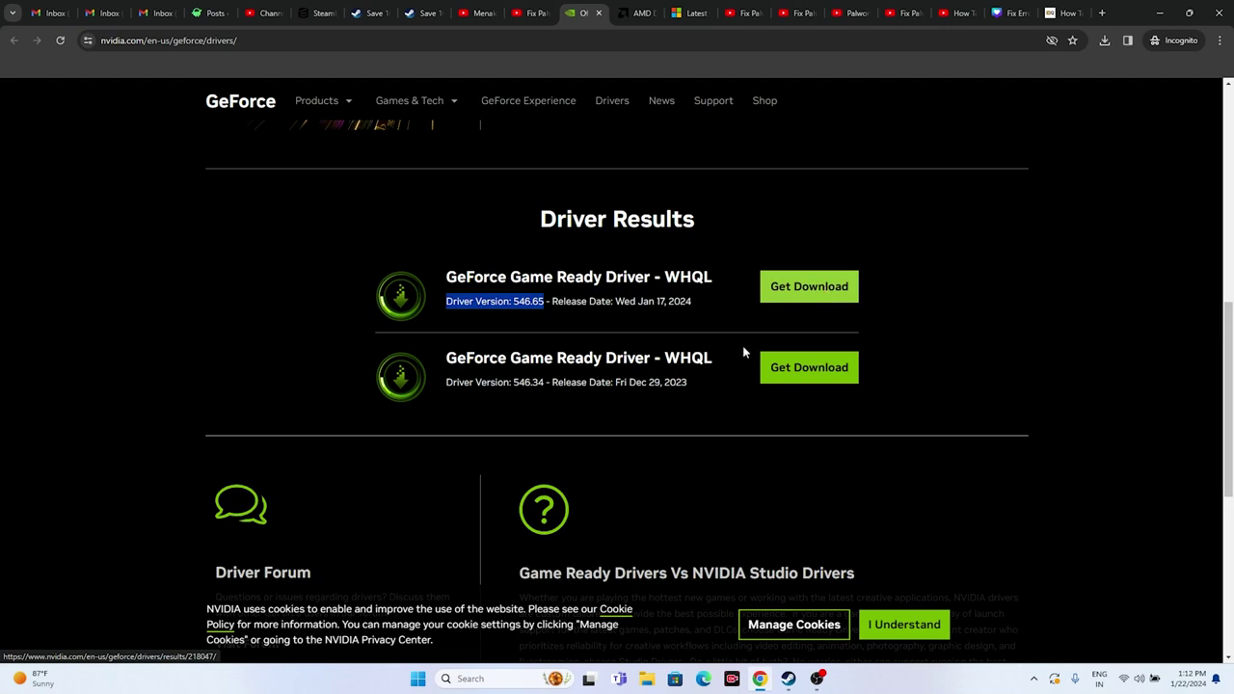
left_click(541, 390)
left_click_drag(514, 382, 546, 383)
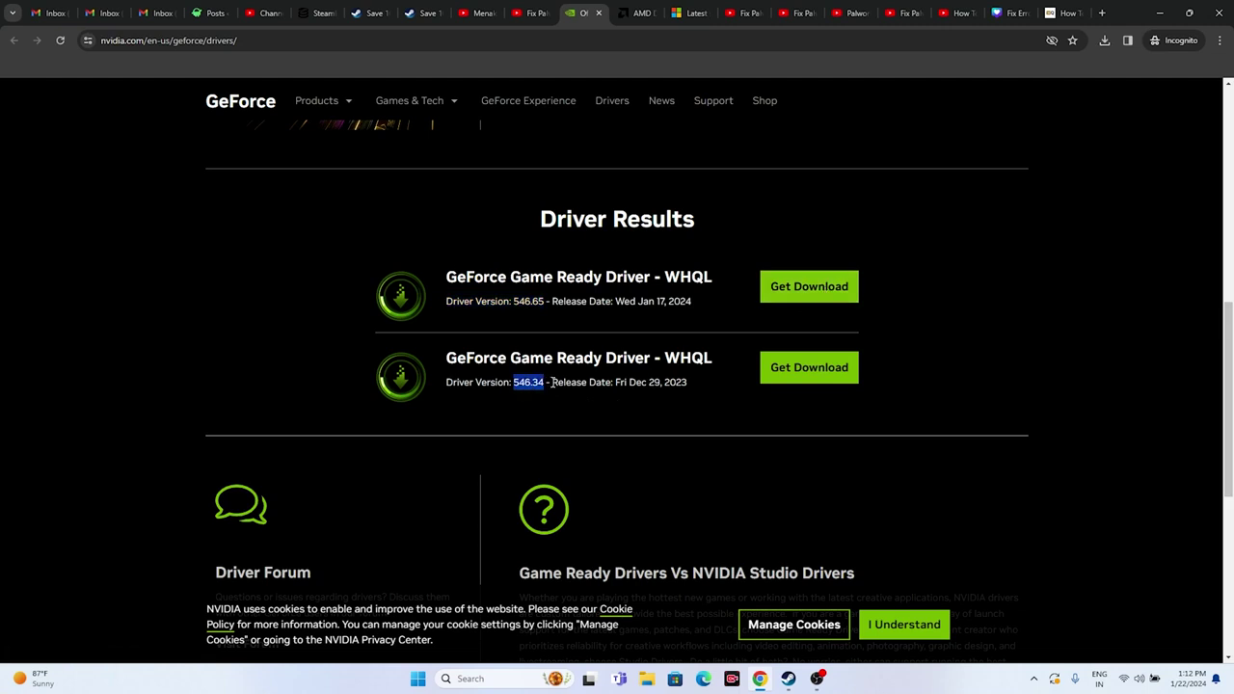
left_click_drag(648, 382, 686, 382)
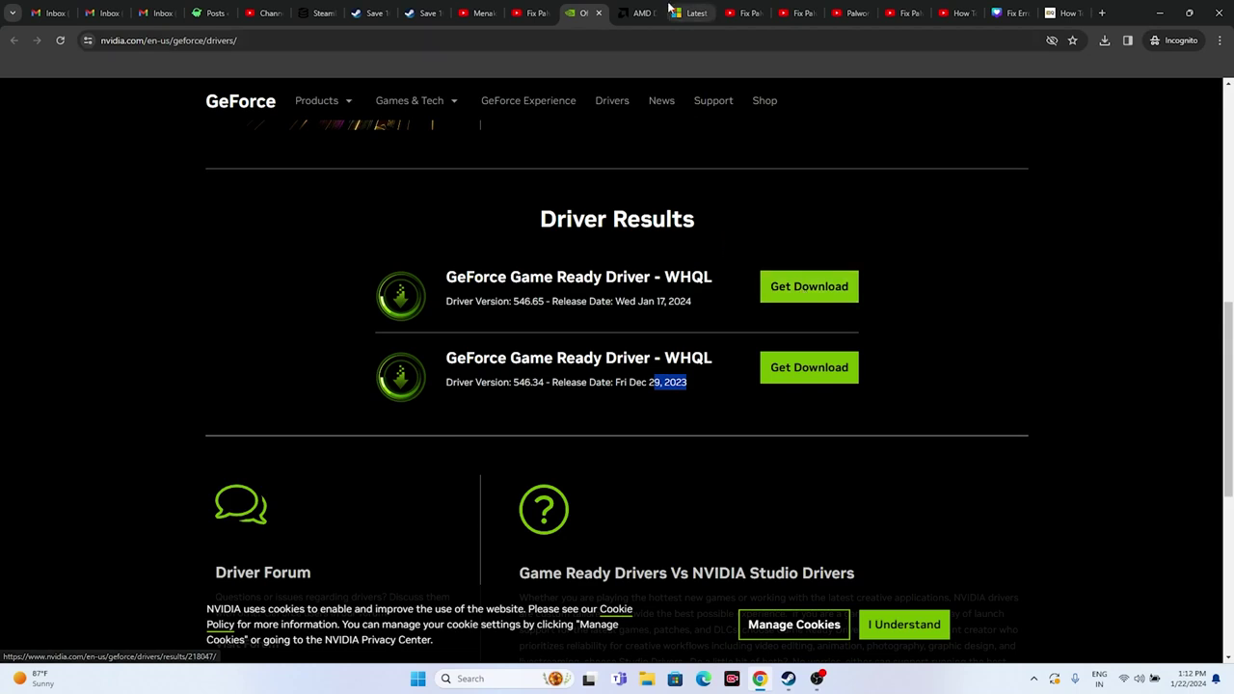
- On AMD's support page, submit the Radeon RX 7600S selection and review its Windows driver editions
left_click(636, 12)
scroll(270, 252, "down", 2)
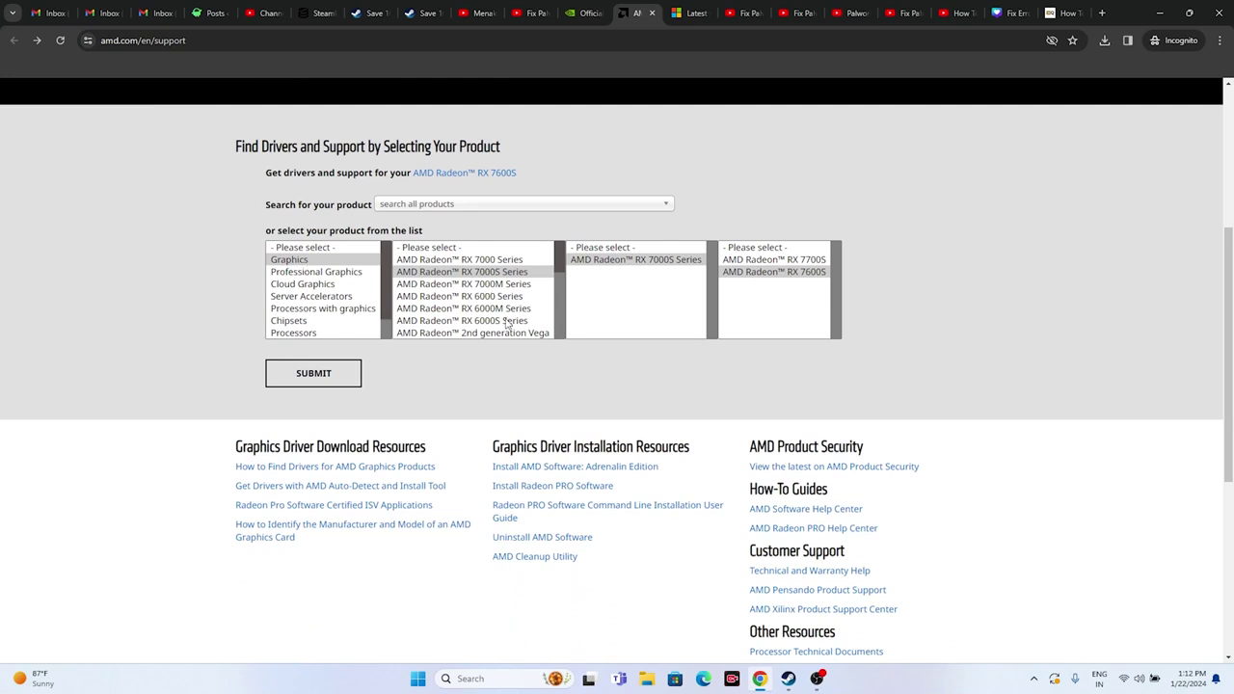
left_click(338, 377)
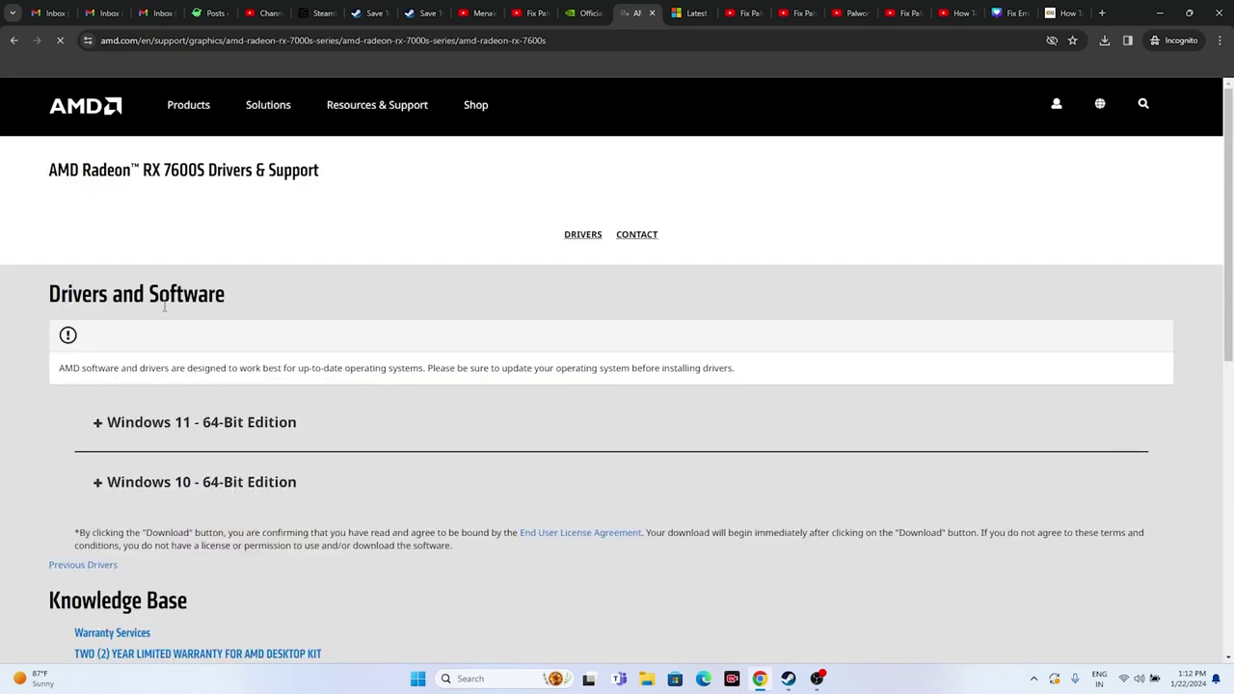
scroll(154, 289, "down", 2)
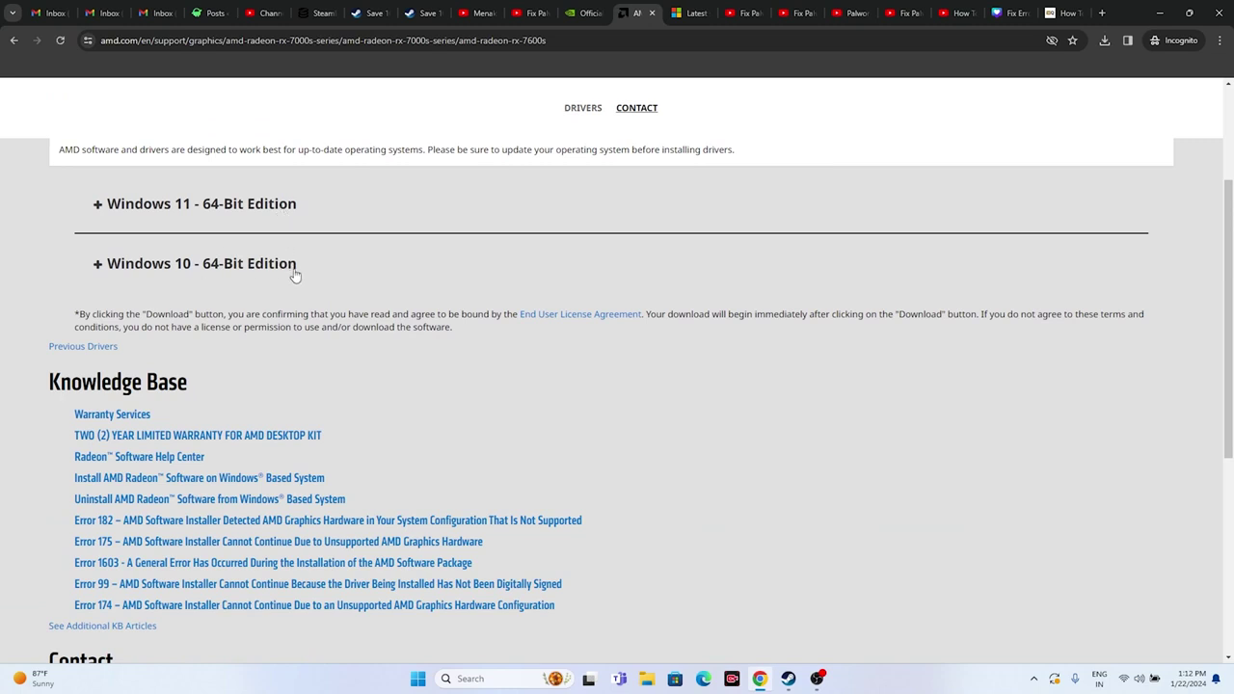
- Review Microsoft's Visual C++ Redistributable downloads page, highlighting the title and the X64 and X86 rows for Visual Studio 2015–2022
left_click(692, 12)
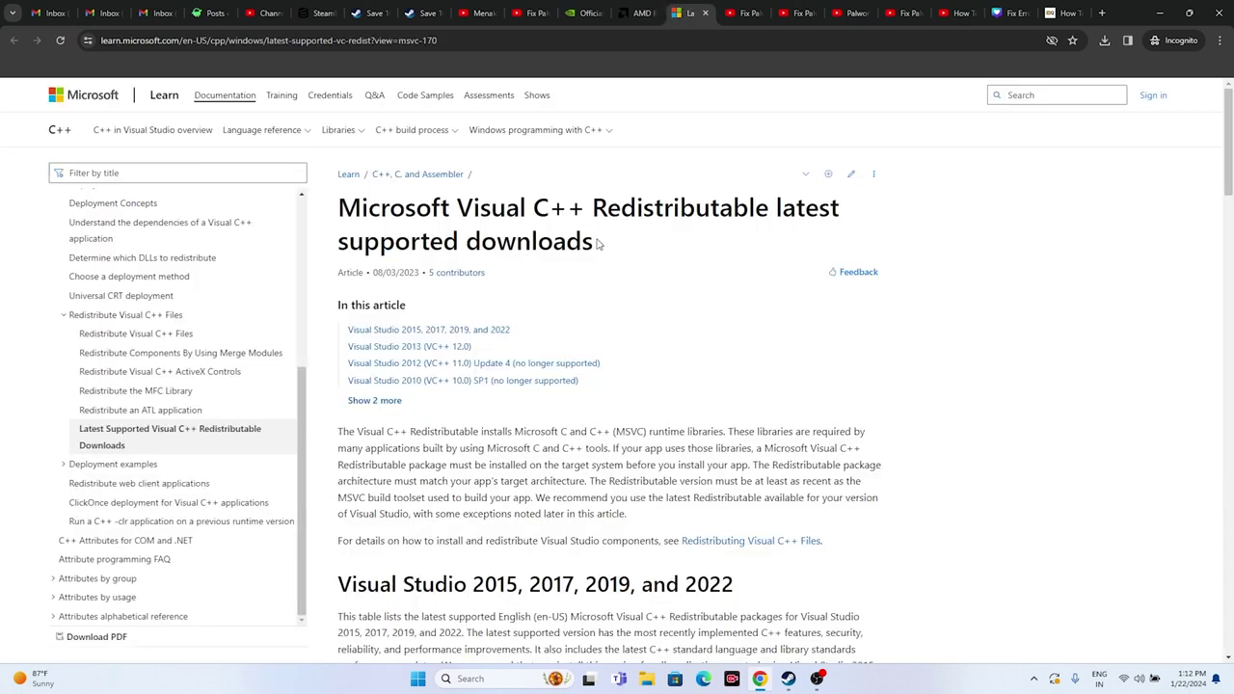
left_click_drag(597, 243, 339, 205)
left_click(717, 250)
scroll(364, 316, "down", 6)
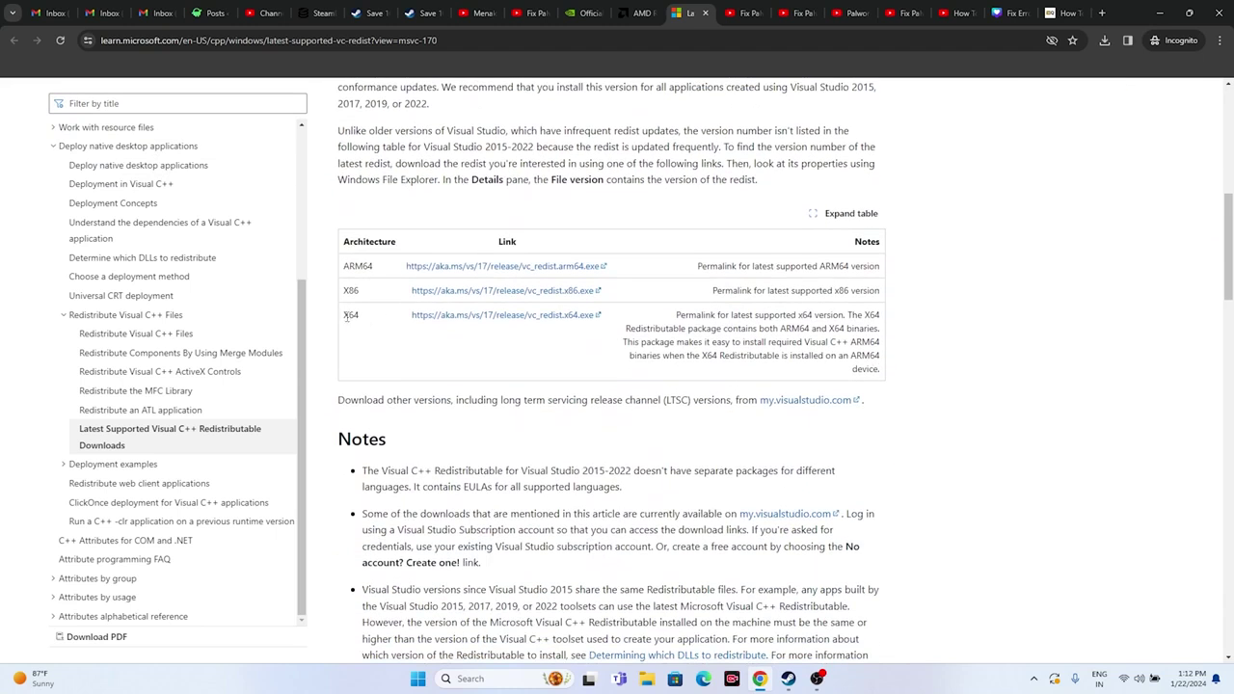
left_click_drag(345, 322, 357, 318)
left_click(471, 339)
left_click_drag(344, 290, 371, 295)
left_click(459, 352)
- Minimize Chrome, switch to Steam, and view the Uninstall option among Palworld's management options, then dismiss it without uninstalling
left_click(1159, 10)
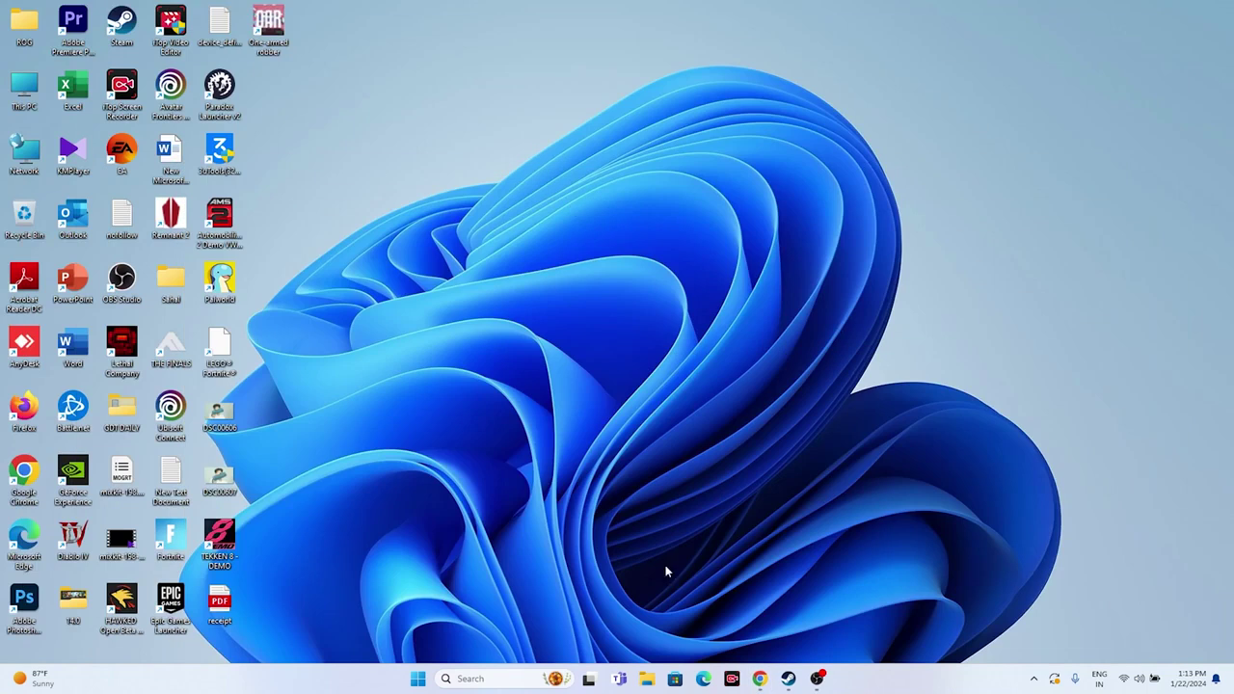
left_click(788, 678)
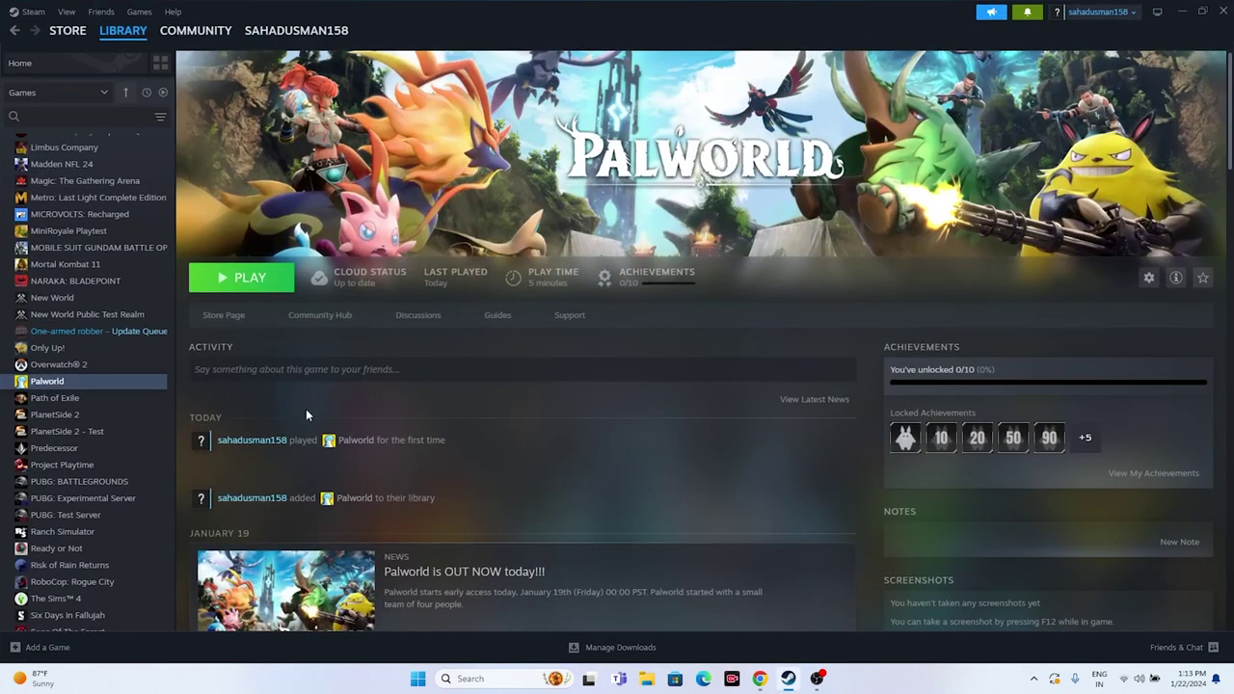
right_click(73, 384)
mouse_move(100, 460)
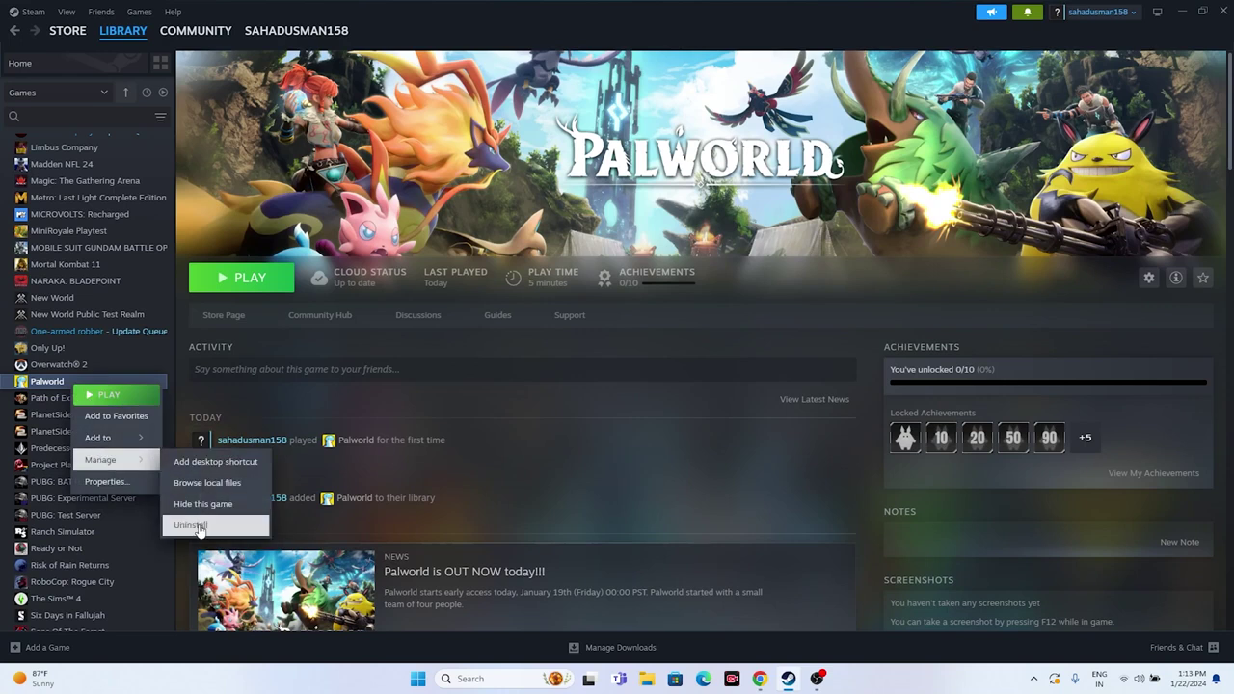
left_click(517, 500)
- Check the free space on Local Disk (C:) under This PC in File Explorer, then close the window
left_click(645, 677)
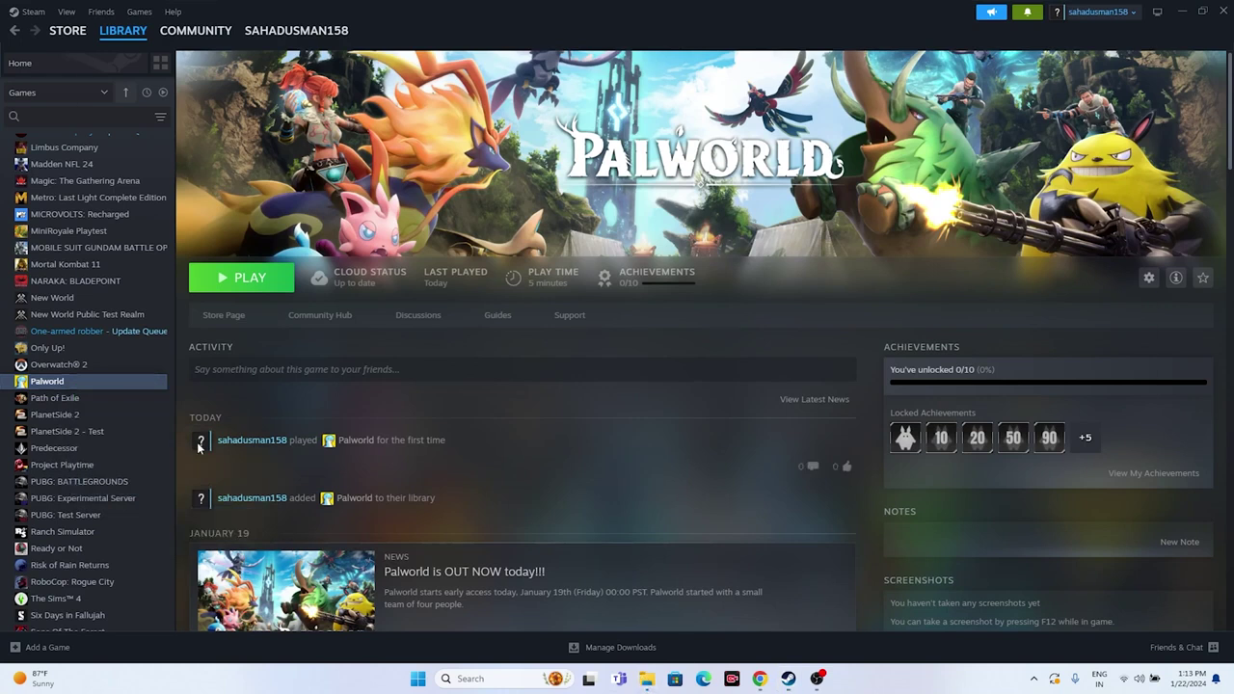
left_click(64, 449)
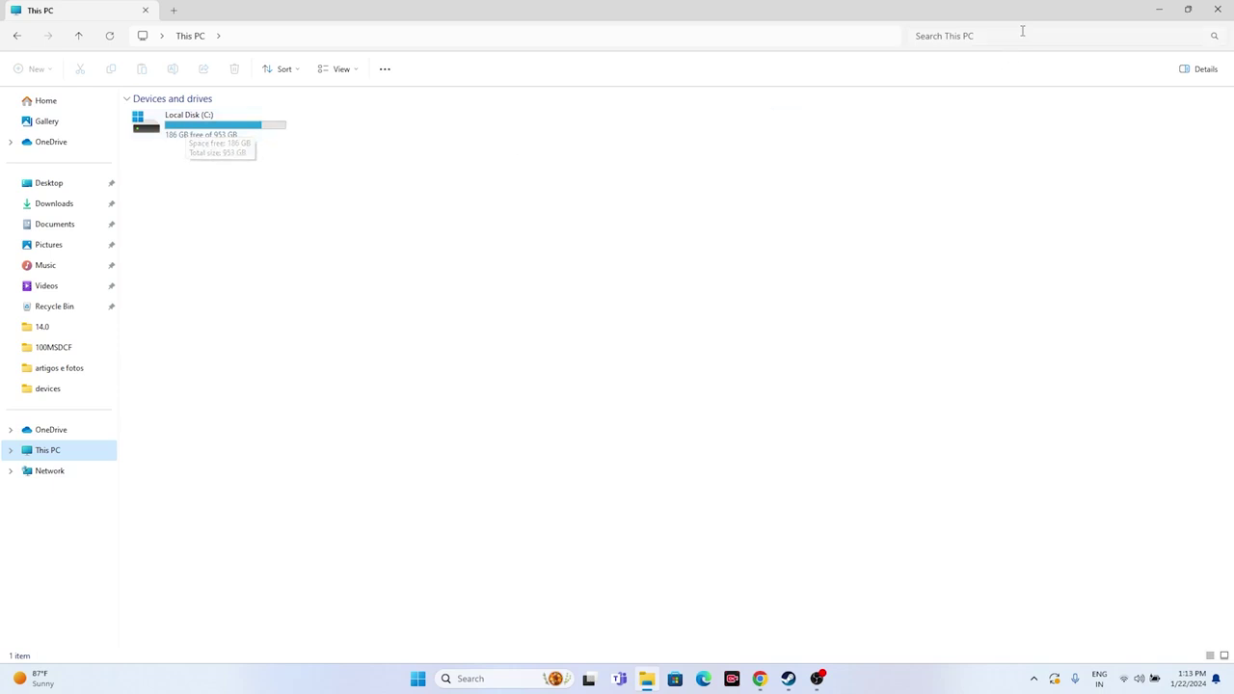
left_click(1221, 10)
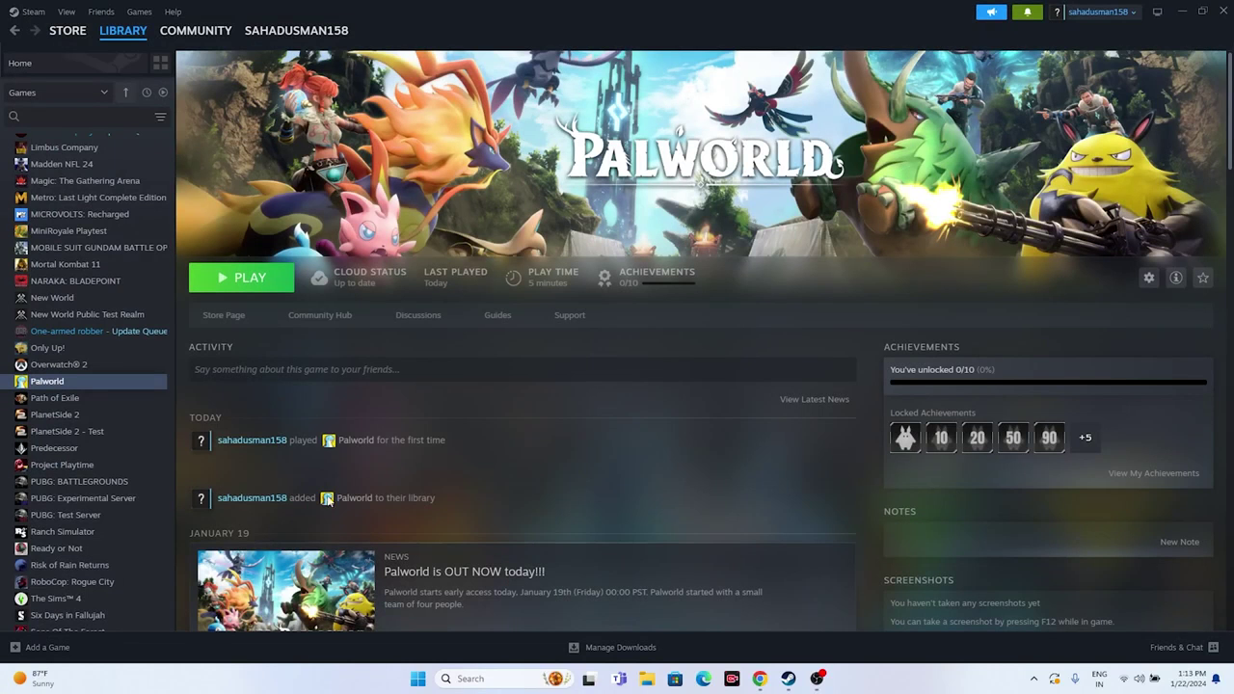
- Verify the integrity of Palworld's installed game files from its Steam properties, then close the properties window
right_click(56, 385)
left_click(87, 478)
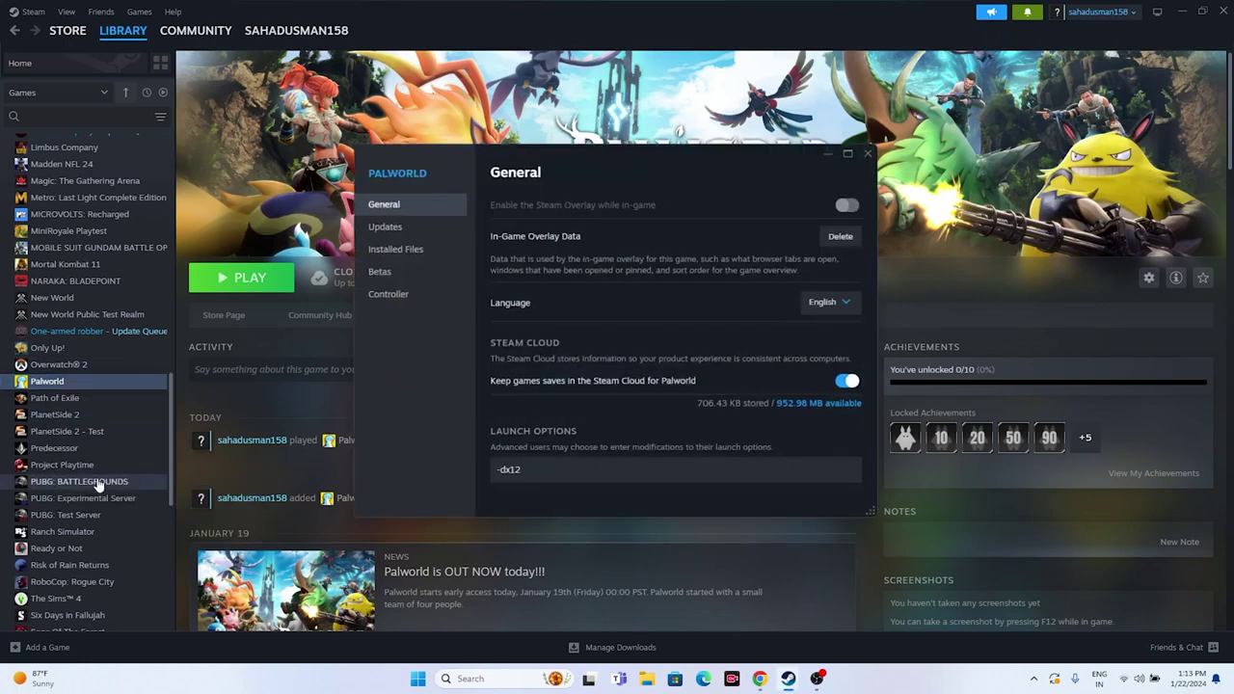
left_click(384, 247)
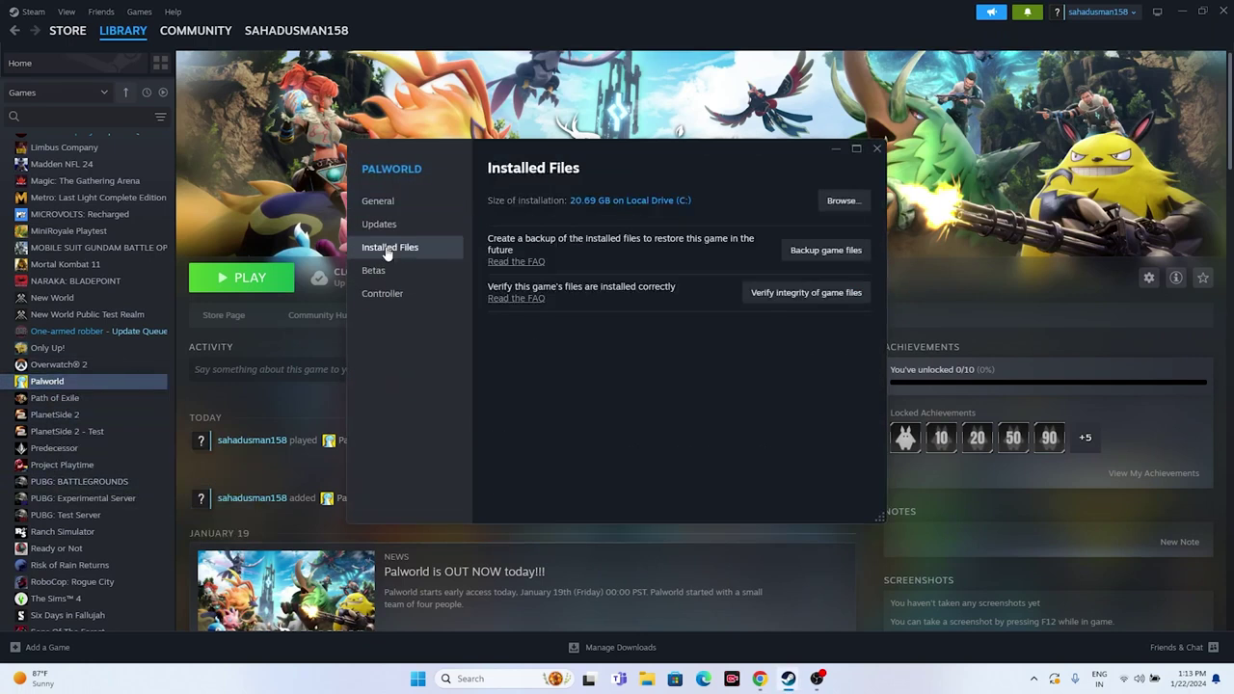
left_click(796, 293)
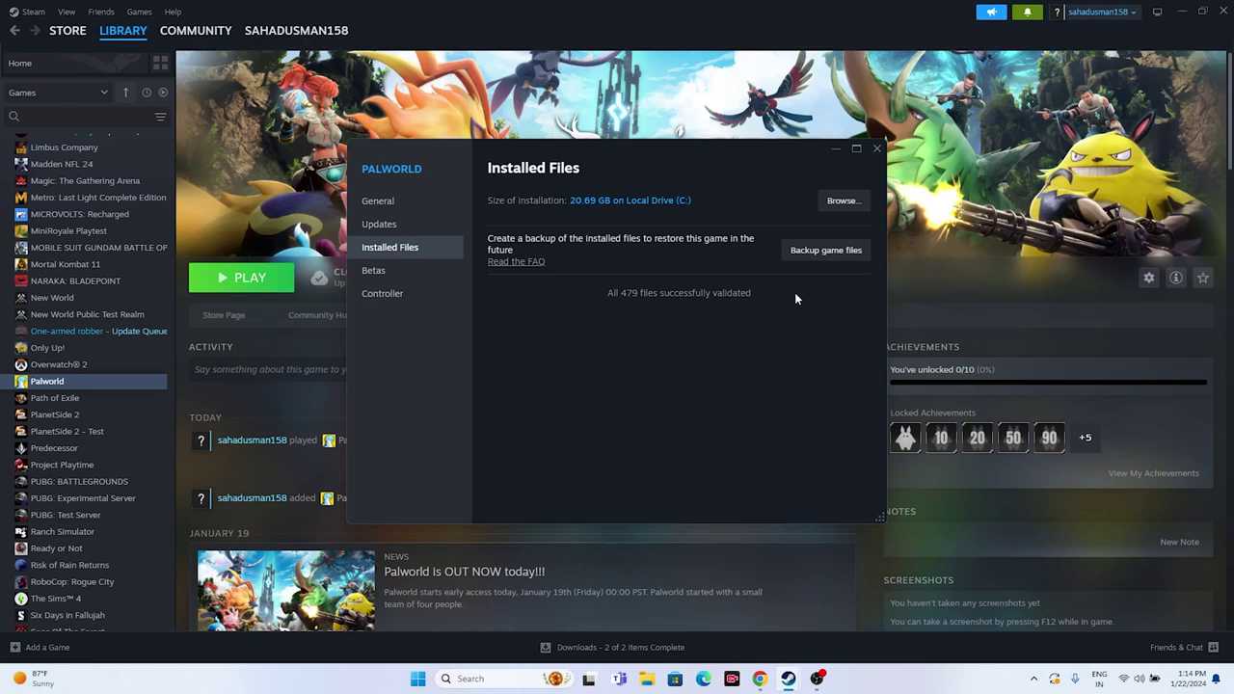
left_click(877, 149)
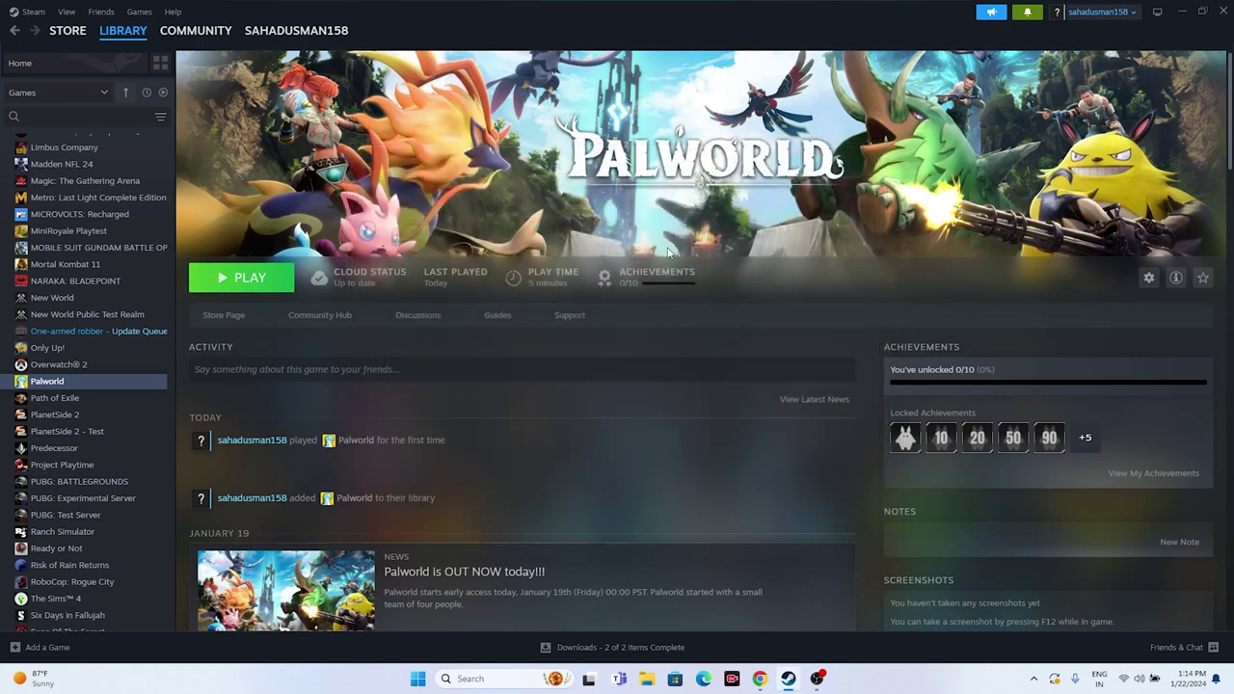